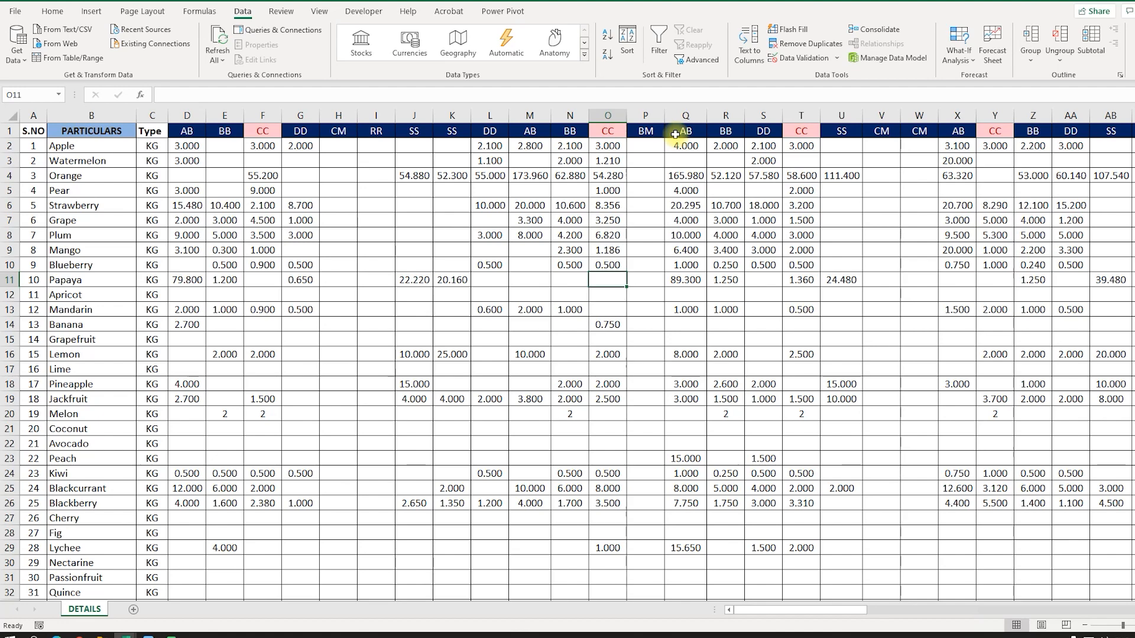
Step: Examine the category codes along header row 1, checking how AB, CC and the other codes repeat across the columns
click(187, 130)
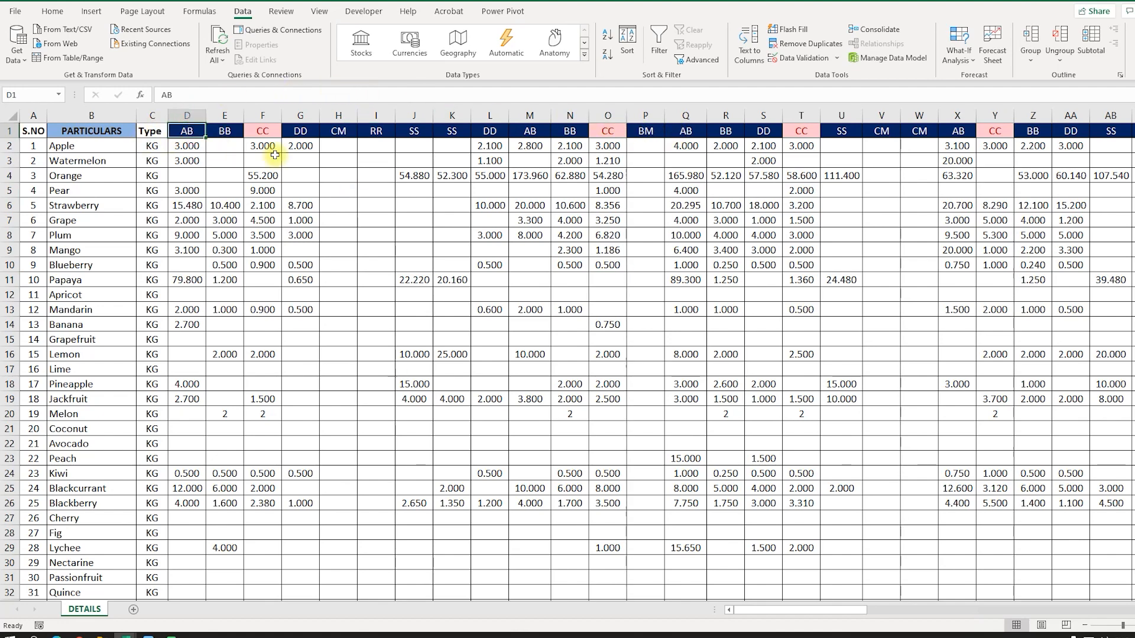
click(530, 131)
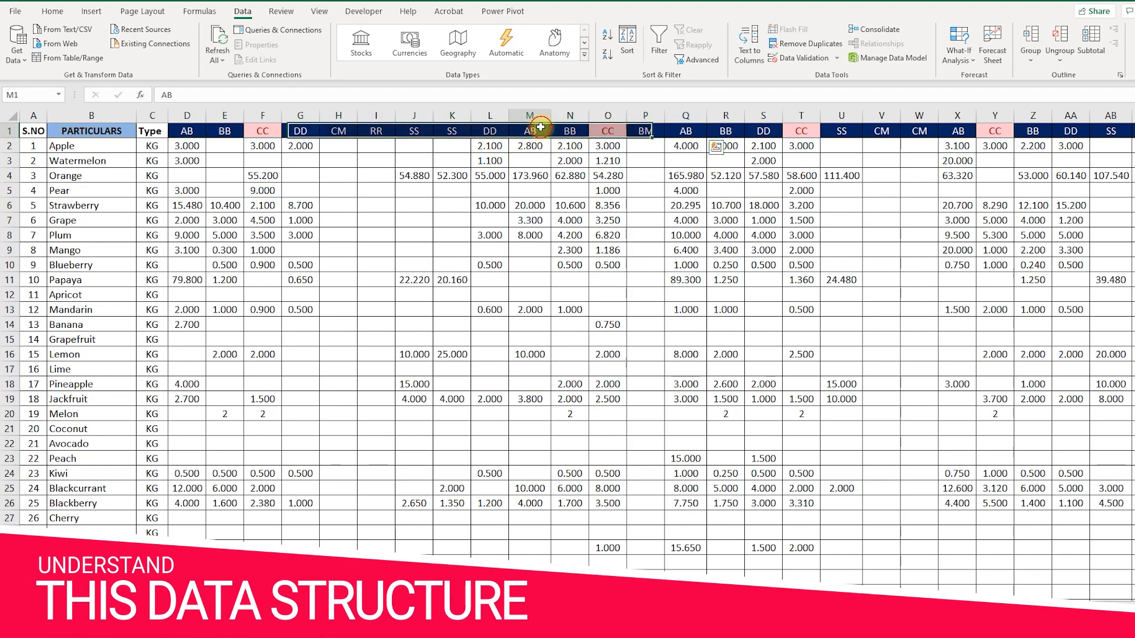
drag(184, 131, 1119, 126)
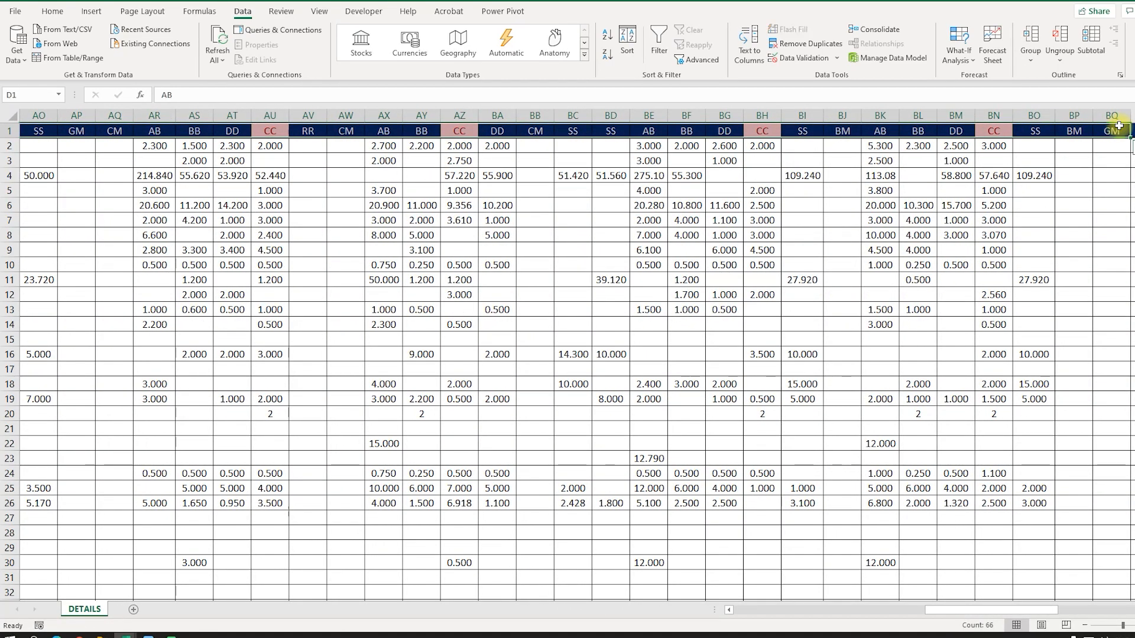
click(384, 177)
key(Home)
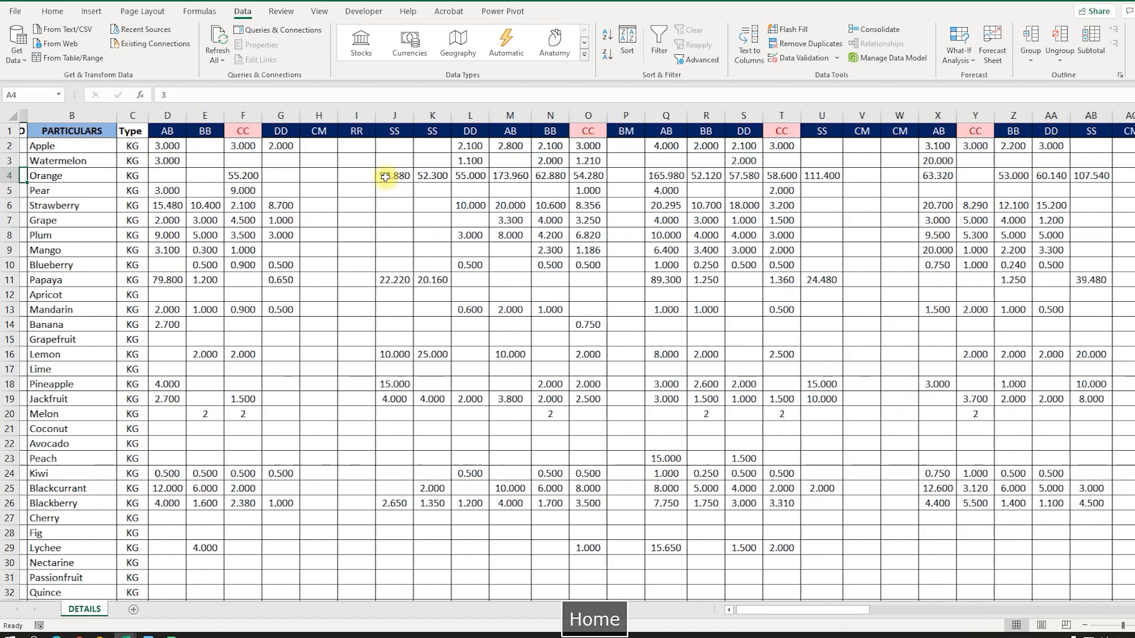
click(262, 128)
click(608, 130)
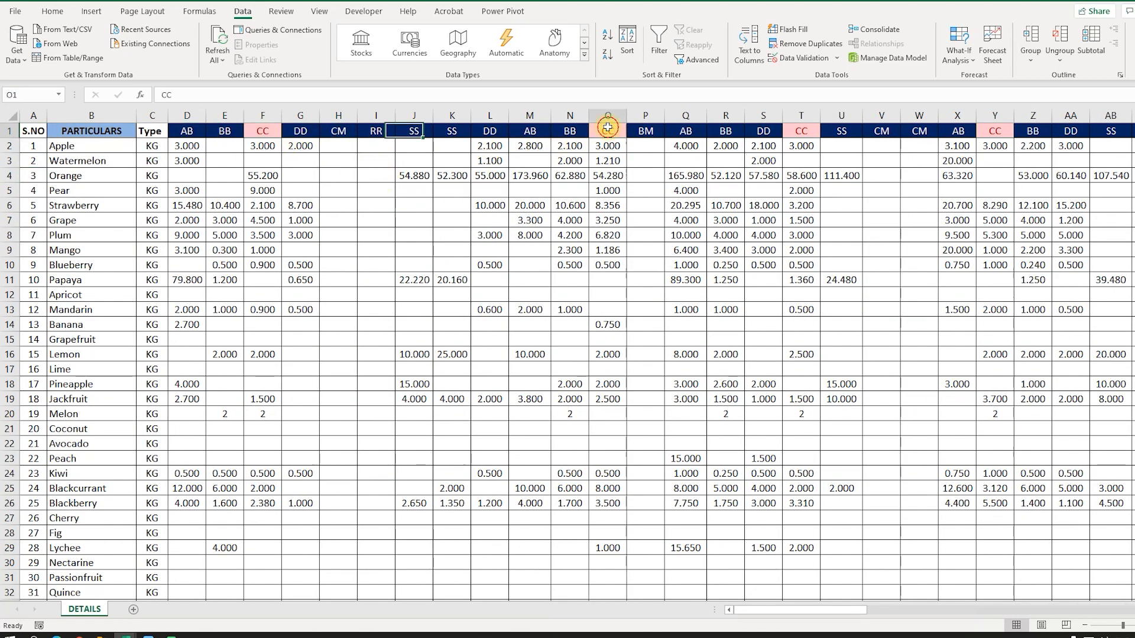
click(805, 131)
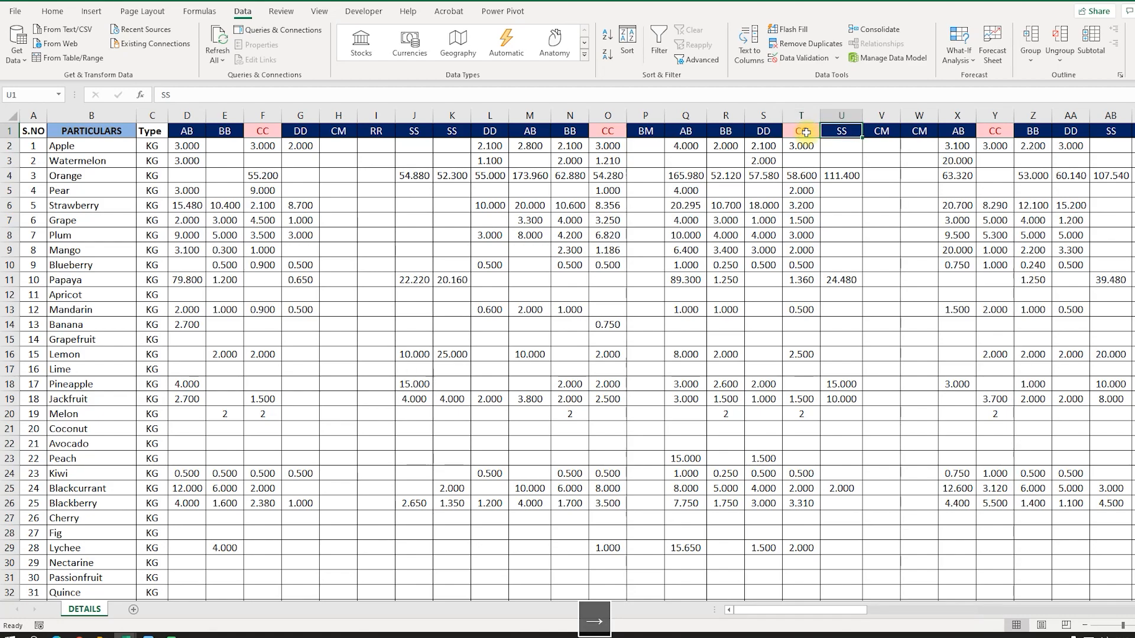
click(990, 133)
key(Right)
key(Right)
key(Right)
key(Right)
key(Right)
key(Right)
key(Right)
key(Right)
key(Right)
key(Right)
key(Right)
key(Right)
key(Right)
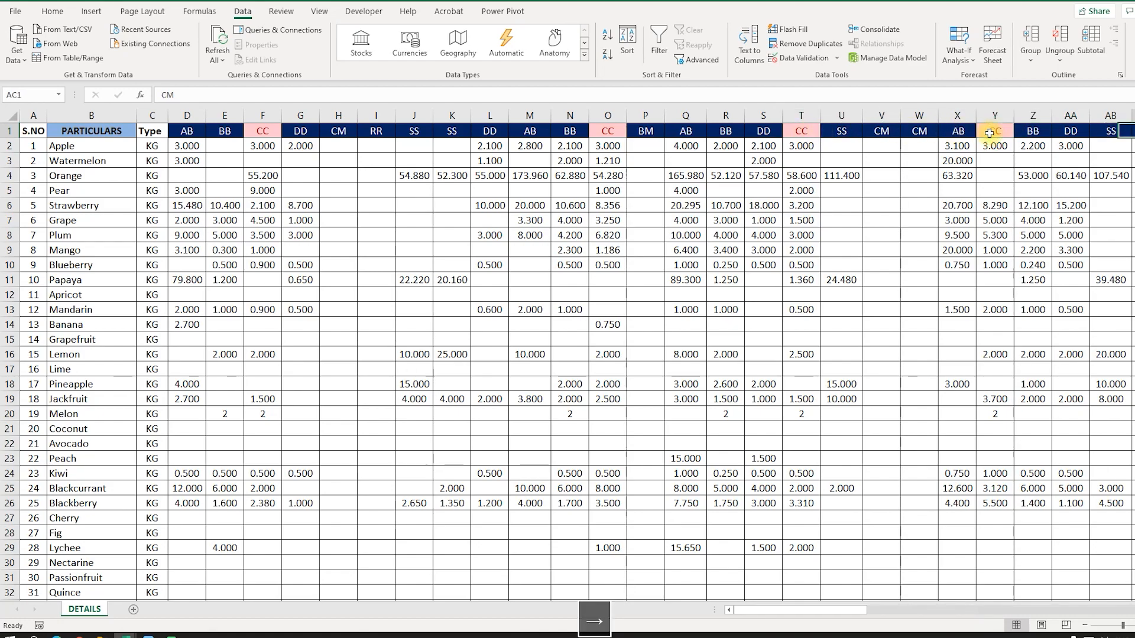
click(963, 130)
key(Right)
key(Right)
key(Right)
key(Right)
key(Right)
key(Right)
key(Right)
key(Right)
key(Right)
key(Right)
key(Right)
key(Right)
key(Right)
key(Right)
key(Right)
key(Right)
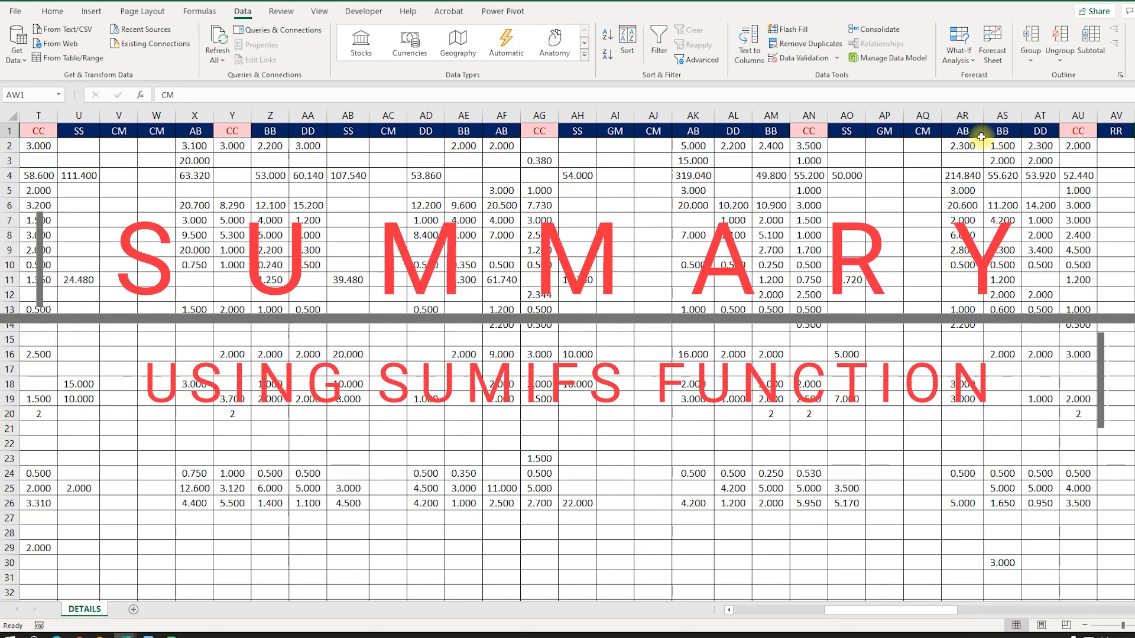
click(780, 129)
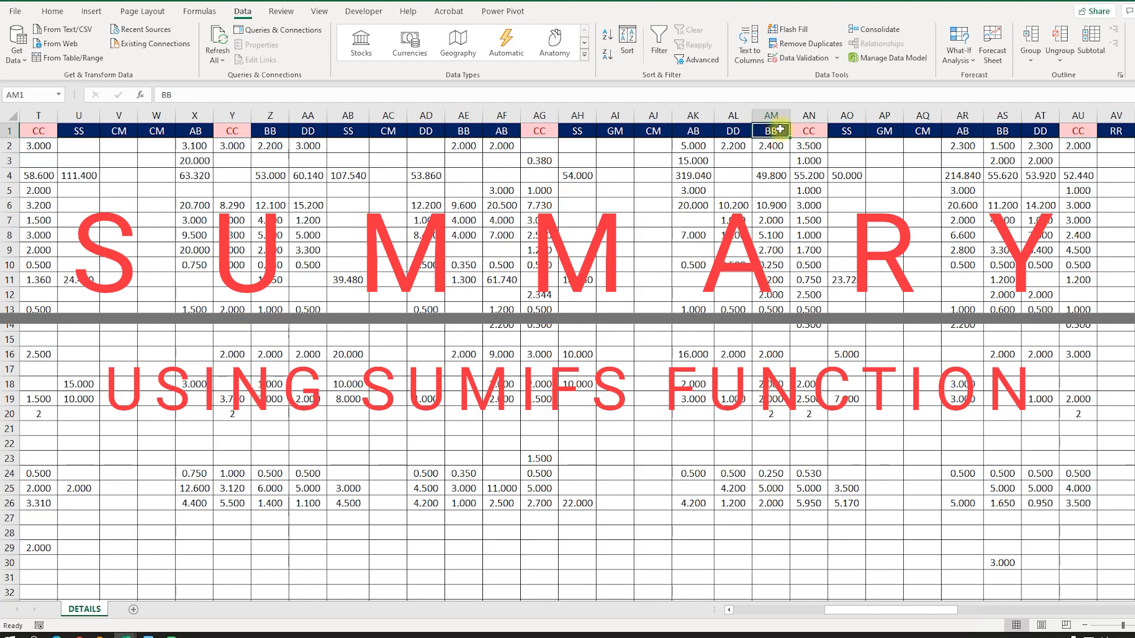
Step: Copy the header codes from D1 through BW1 and paste them as transposed values starting in CA1
key(ctrl+Home)
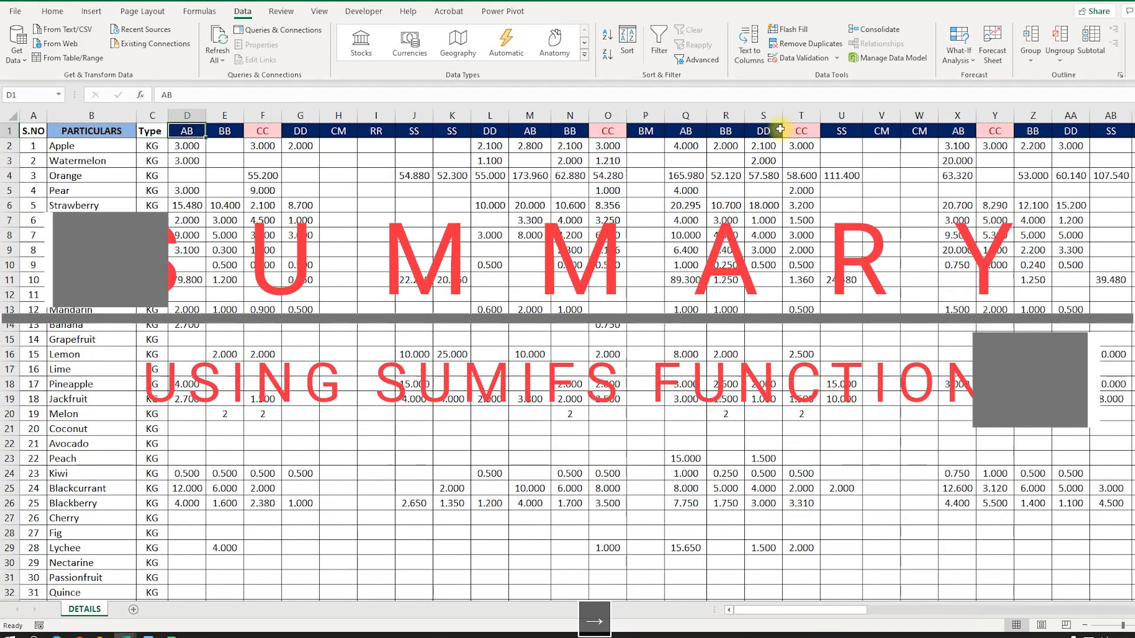
key(ctrl+shift+Right)
key(ctrl+c)
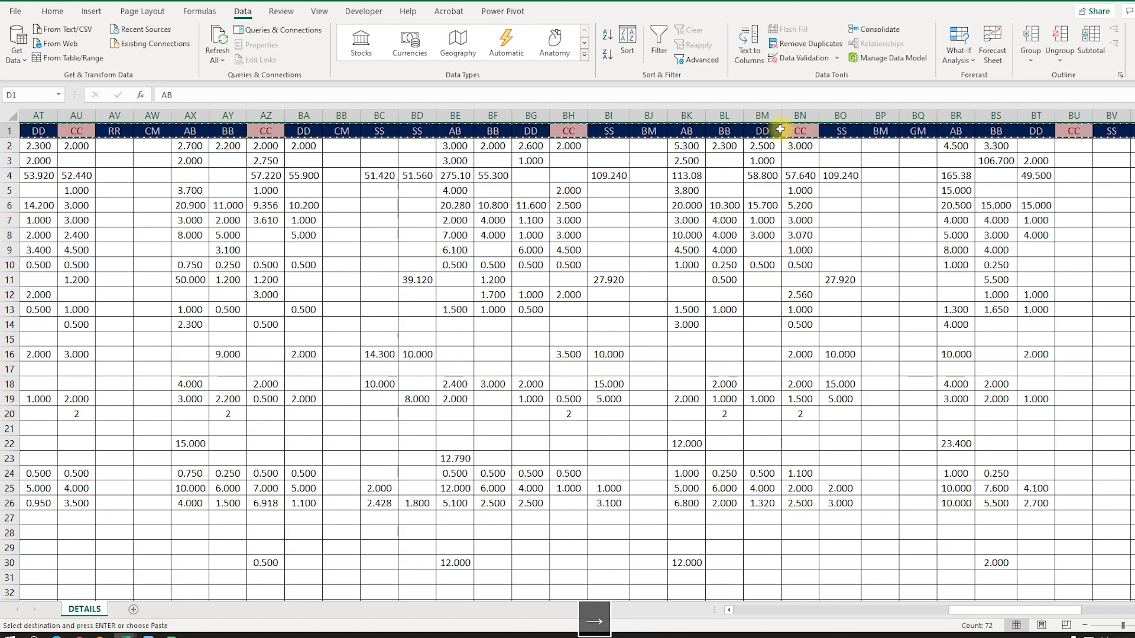
key(ctrl+Right)
key(Right)
key(Right)
key(Right)
key(Right)
key(Right)
key(Right)
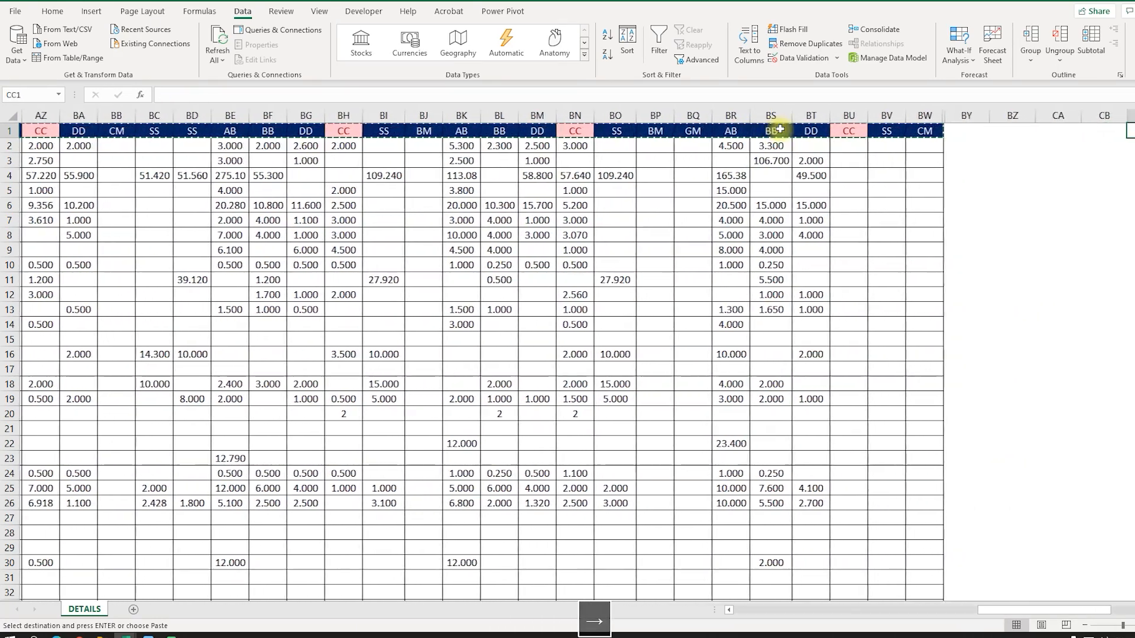
key(Left)
key(Left)
key(alt+e)
key(s)
key(v)
key(e)
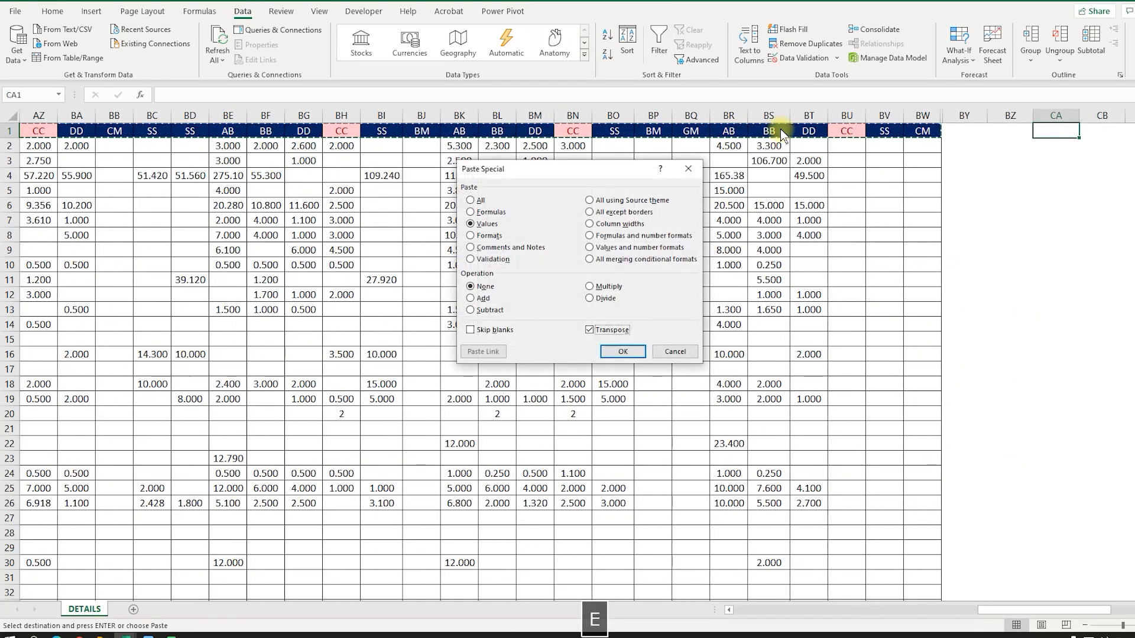
key(Return)
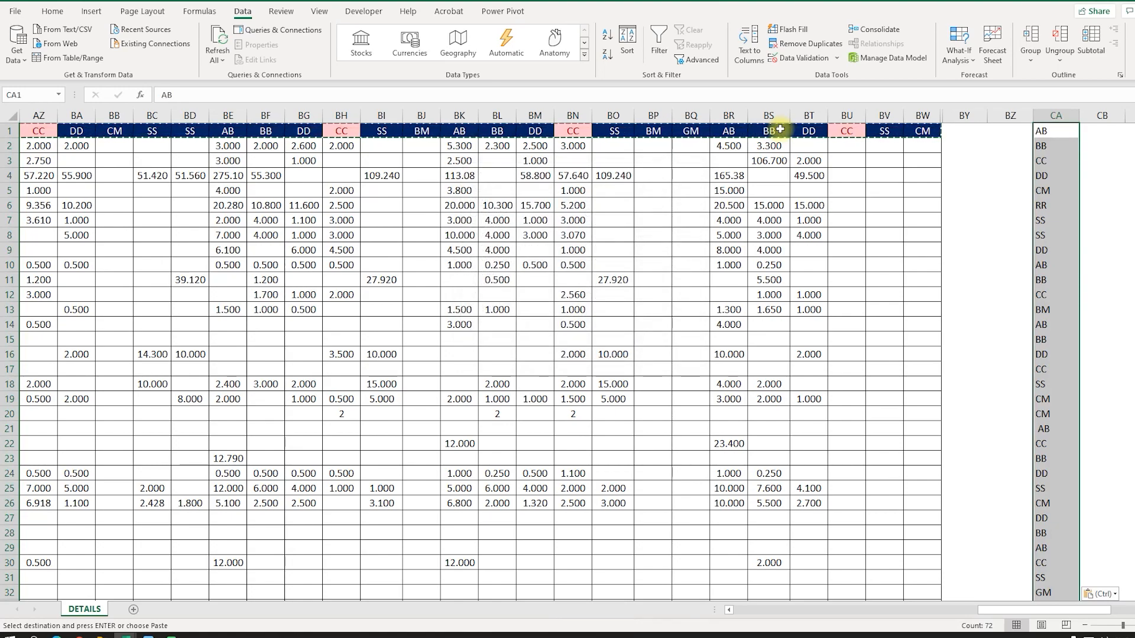
Step: Remove the duplicate codes from column CA, treating the list as having no header row
click(823, 52)
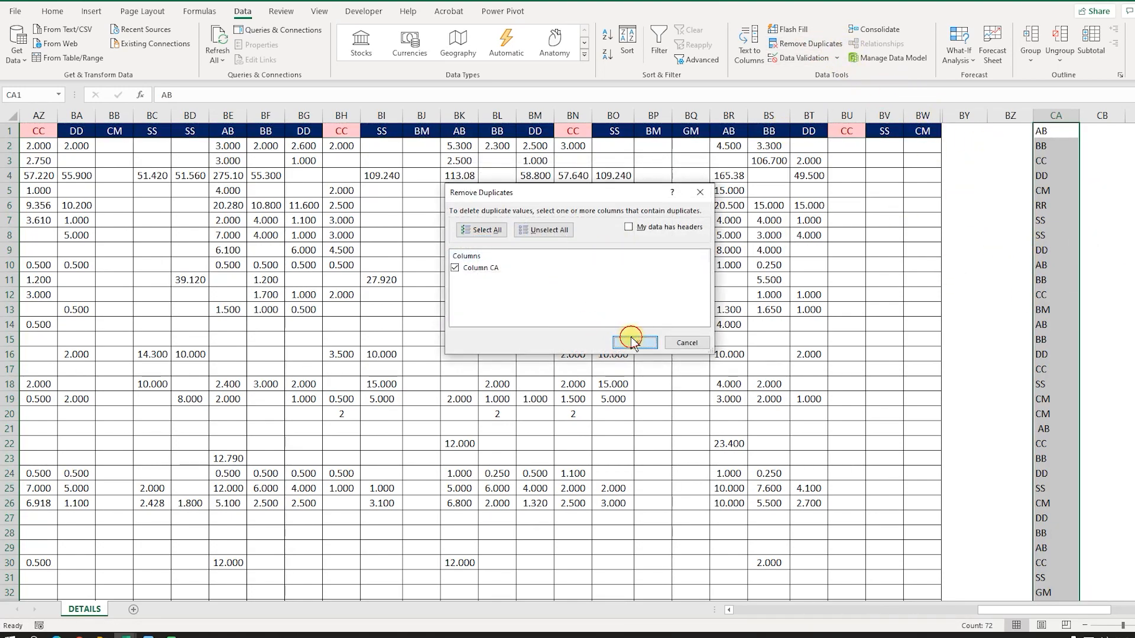
click(632, 341)
click(614, 347)
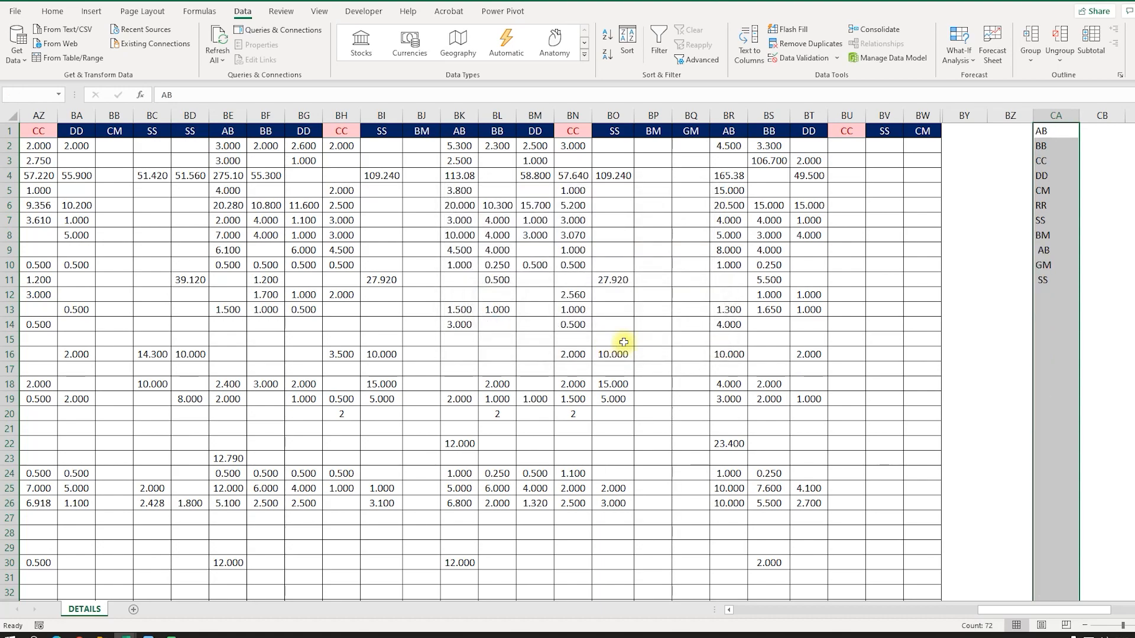
click(1046, 132)
drag(1046, 132, 1046, 271)
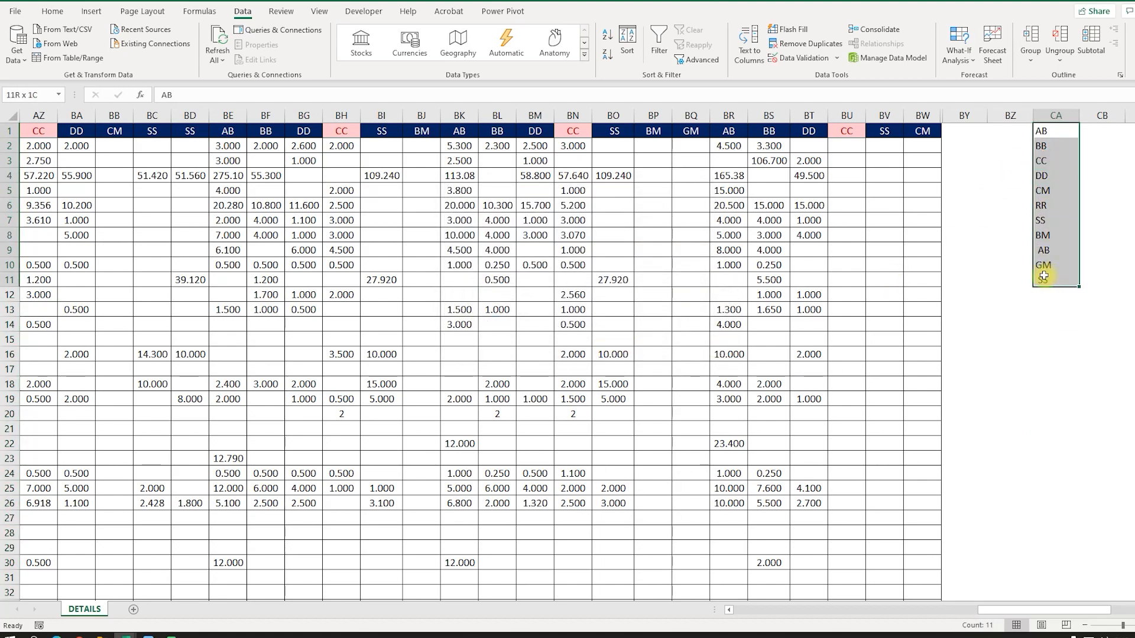
drag(926, 132, 292, 131)
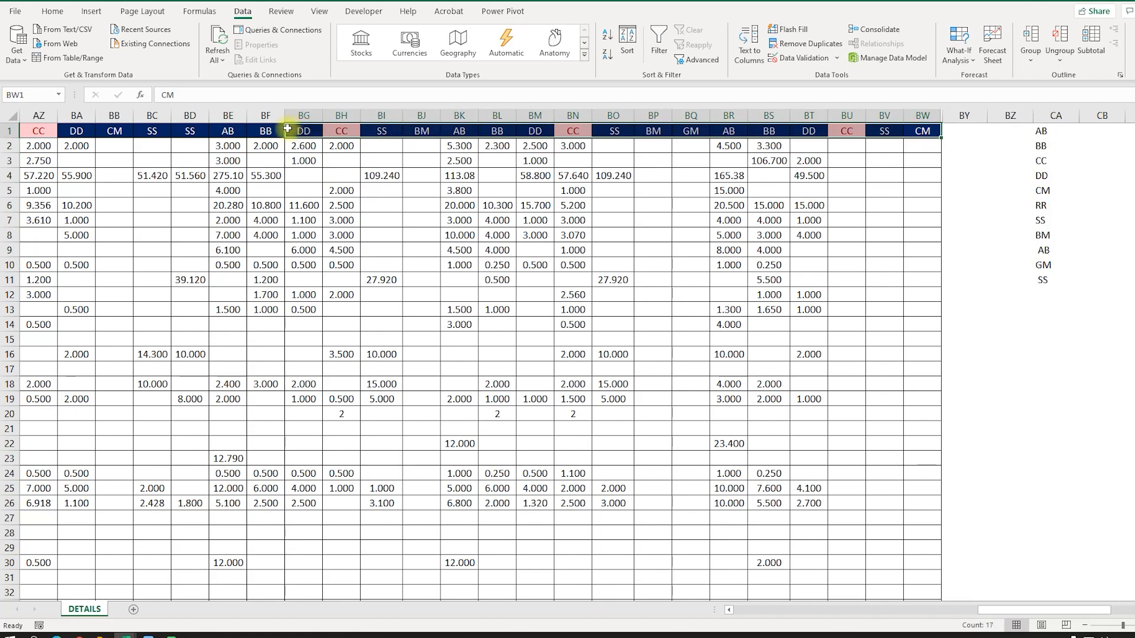
Step: Copy the unique codes in CA1:CA11 and paste them as transposed values starting in CB1
drag(1040, 132, 1042, 278)
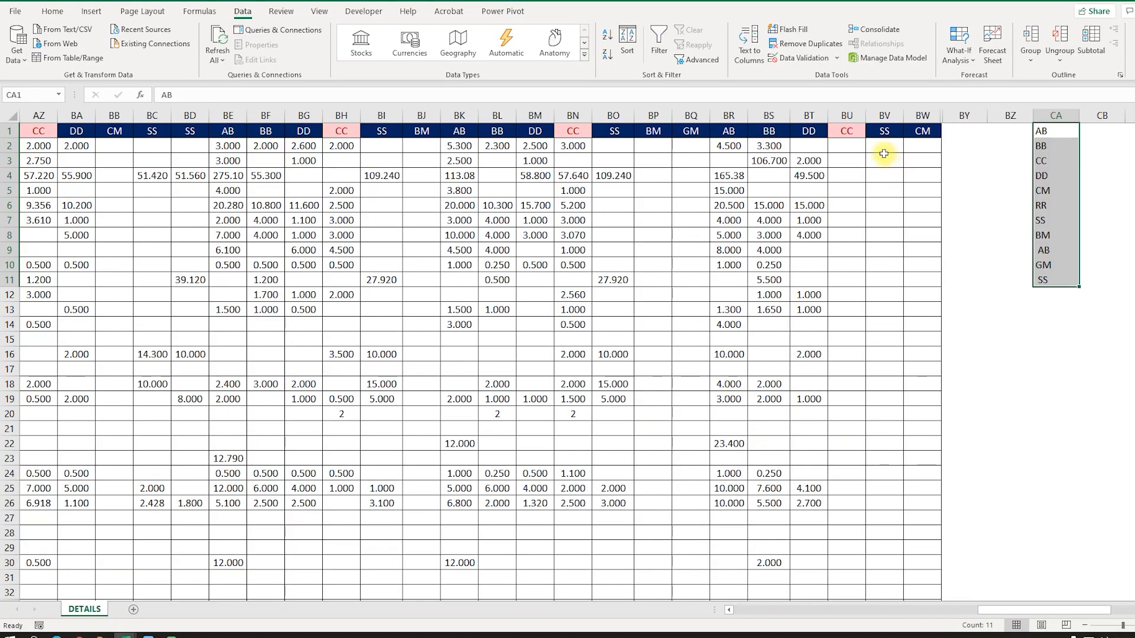
key(ctrl+c)
click(1102, 134)
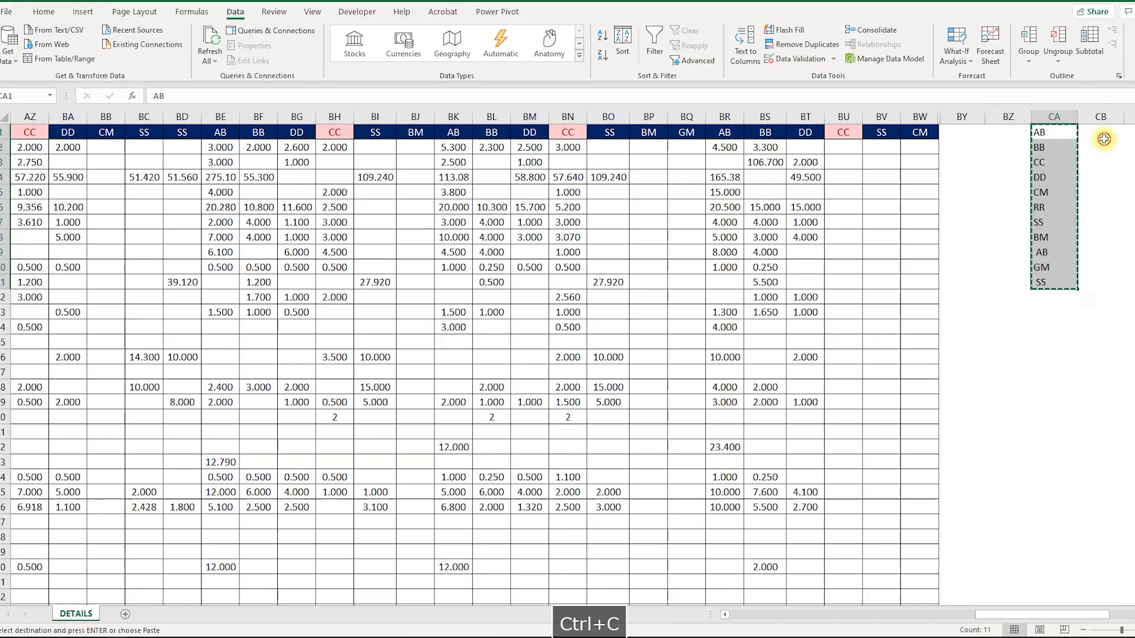
key(alt+e)
key(s)
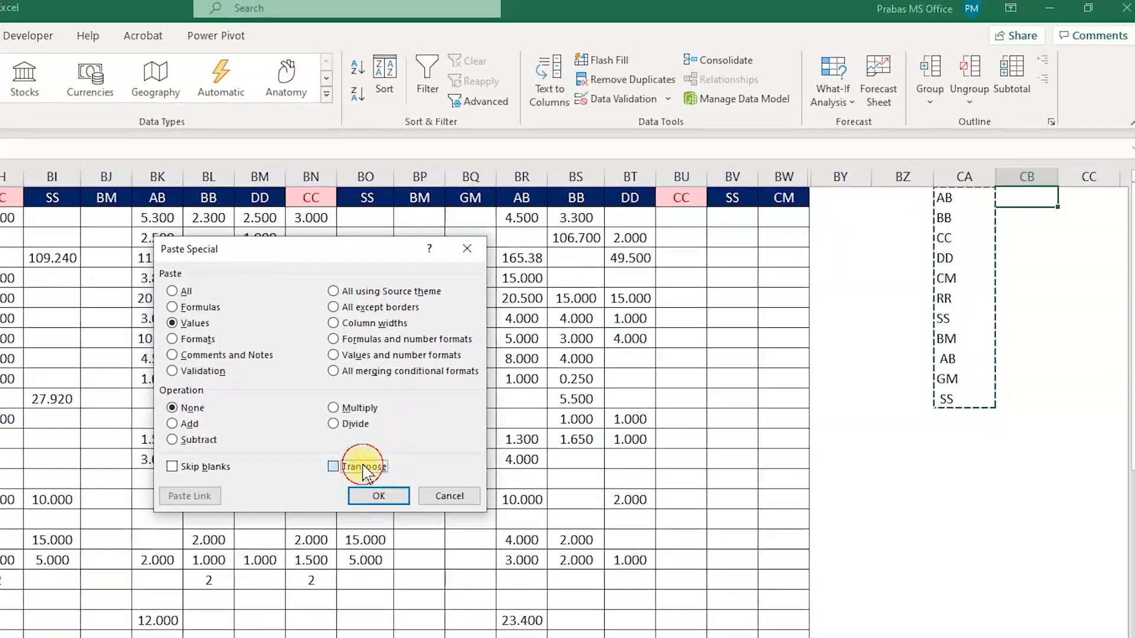
click(521, 367)
click(408, 256)
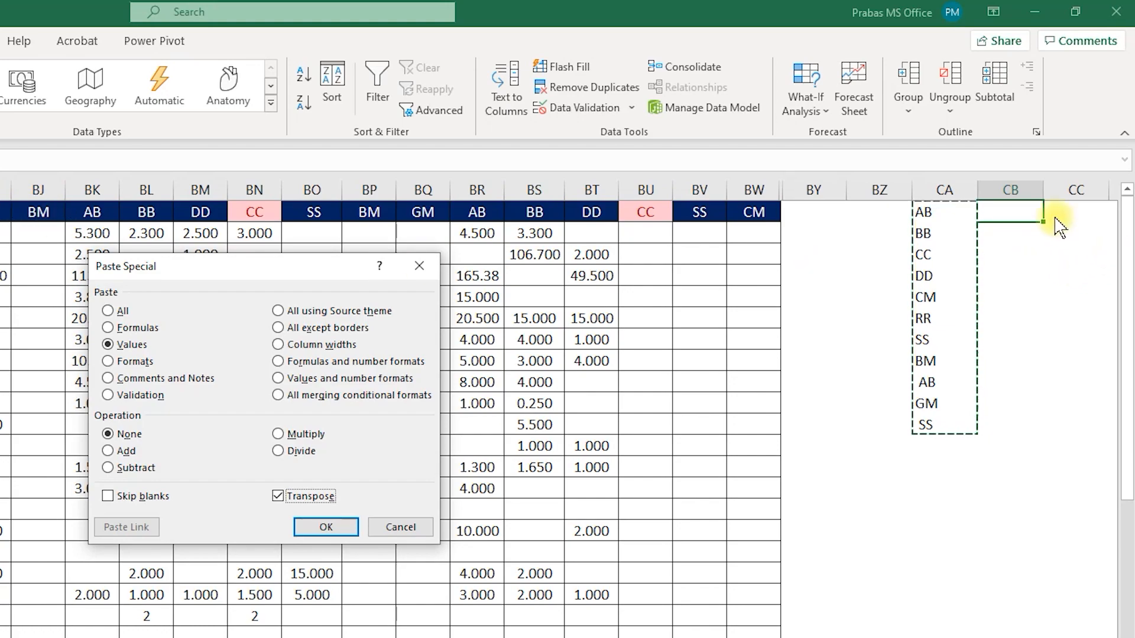
click(324, 527)
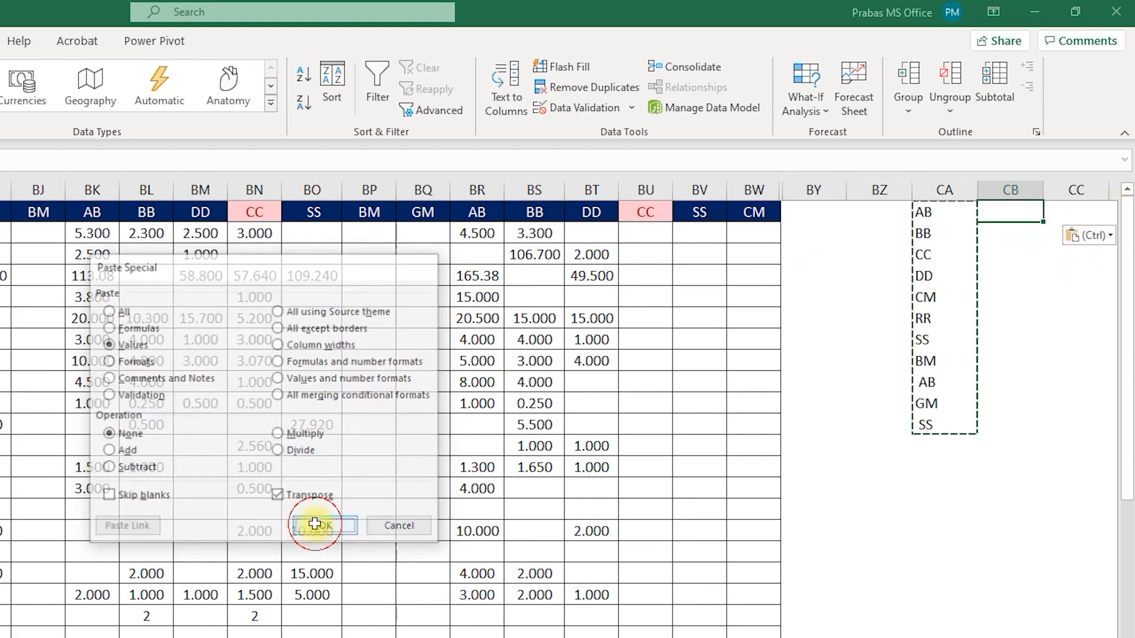
Step: Clear the vertical list of codes from CA1:CA11
drag(942, 212, 927, 423)
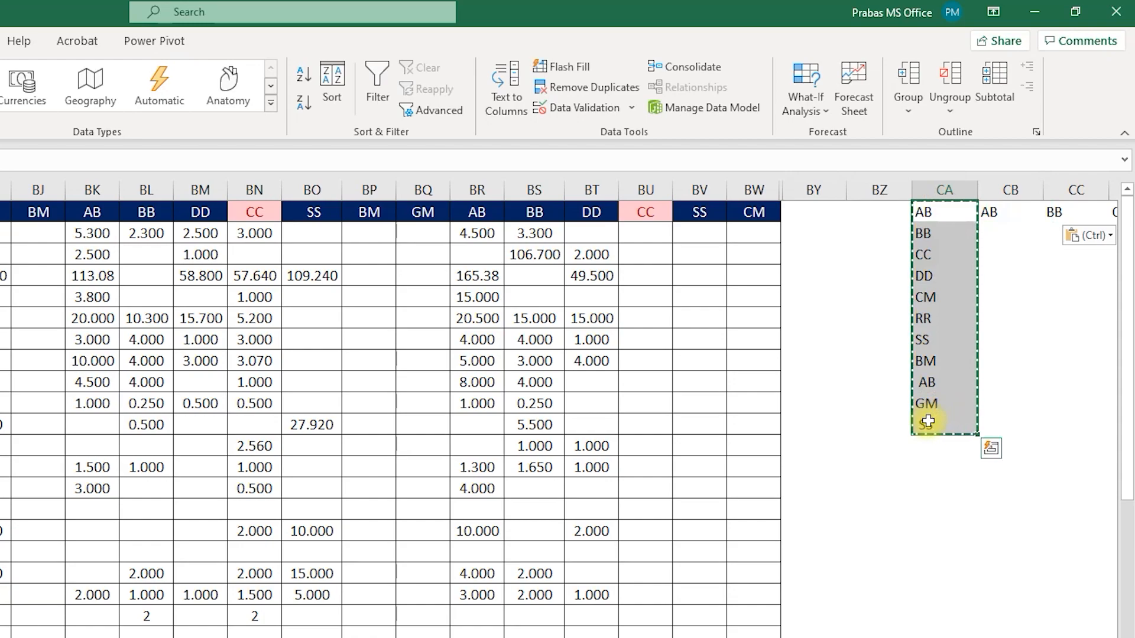
key(Delete)
scroll(558, 408, right, 3)
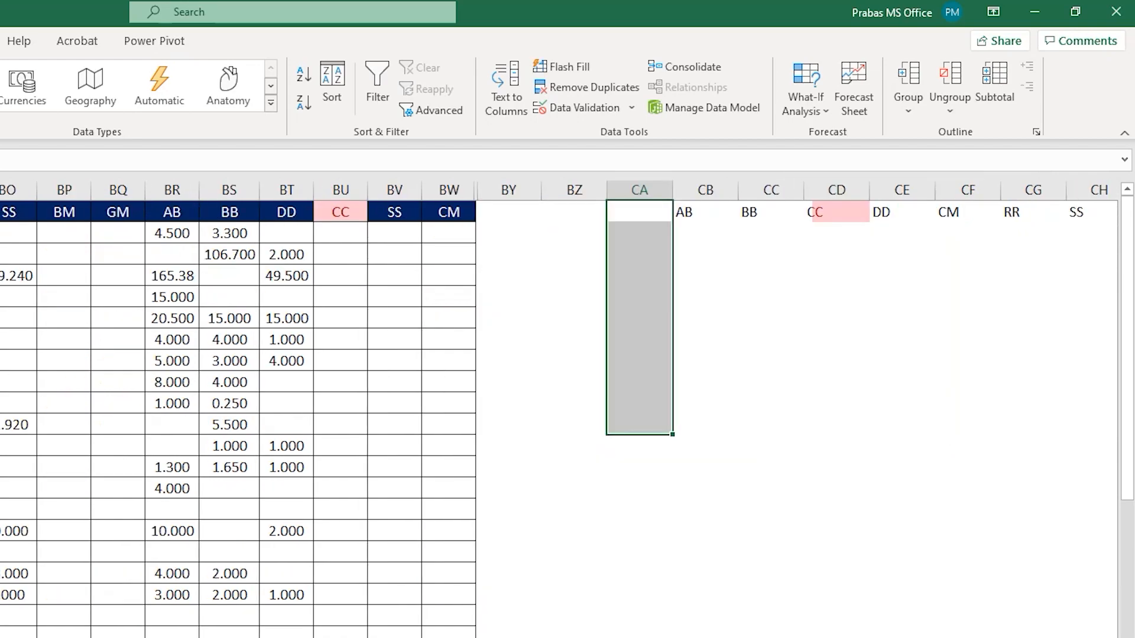
Step: Copy all the fruit names under PARTICULARS from B2 down and paste them as values starting in CA2
click(621, 231)
click(86, 234)
key(Home)
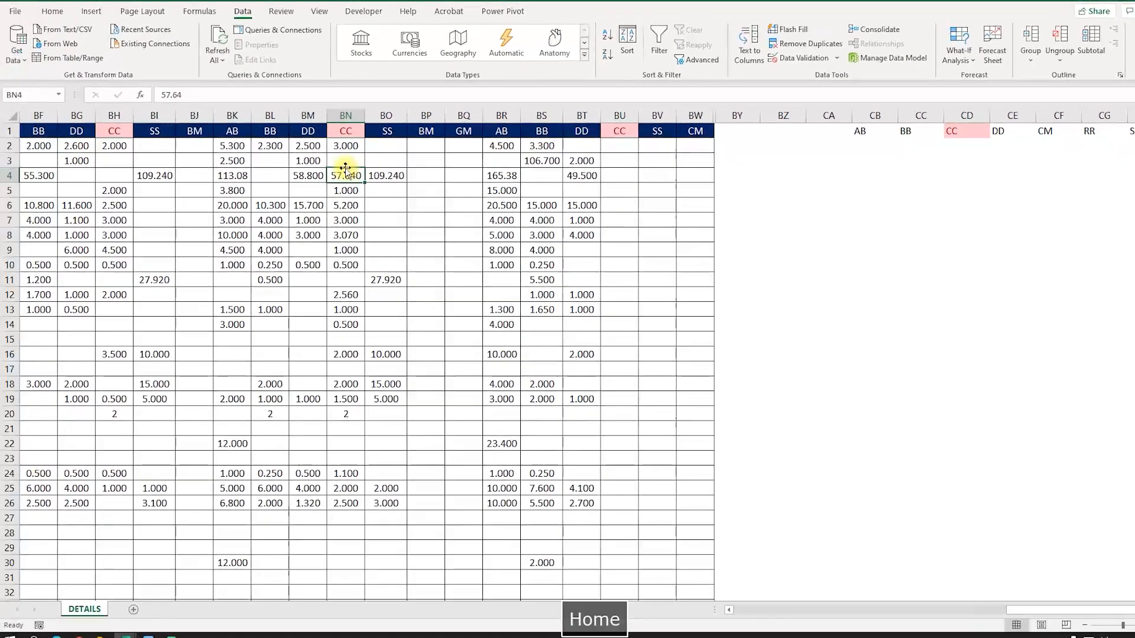
click(105, 142)
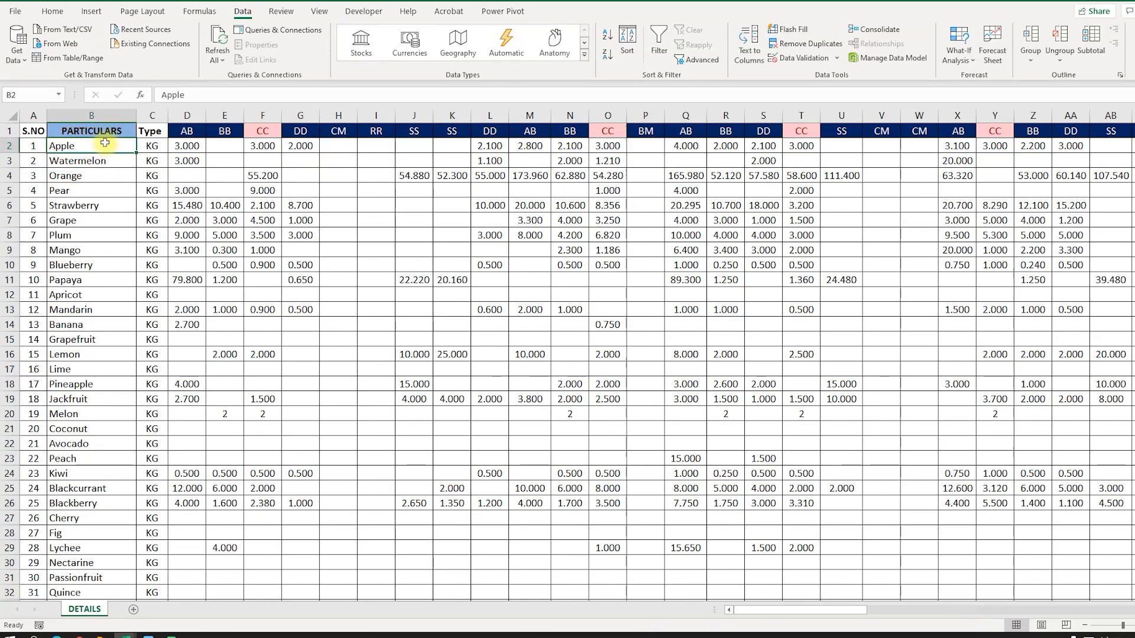
key(ctrl+shift+Down)
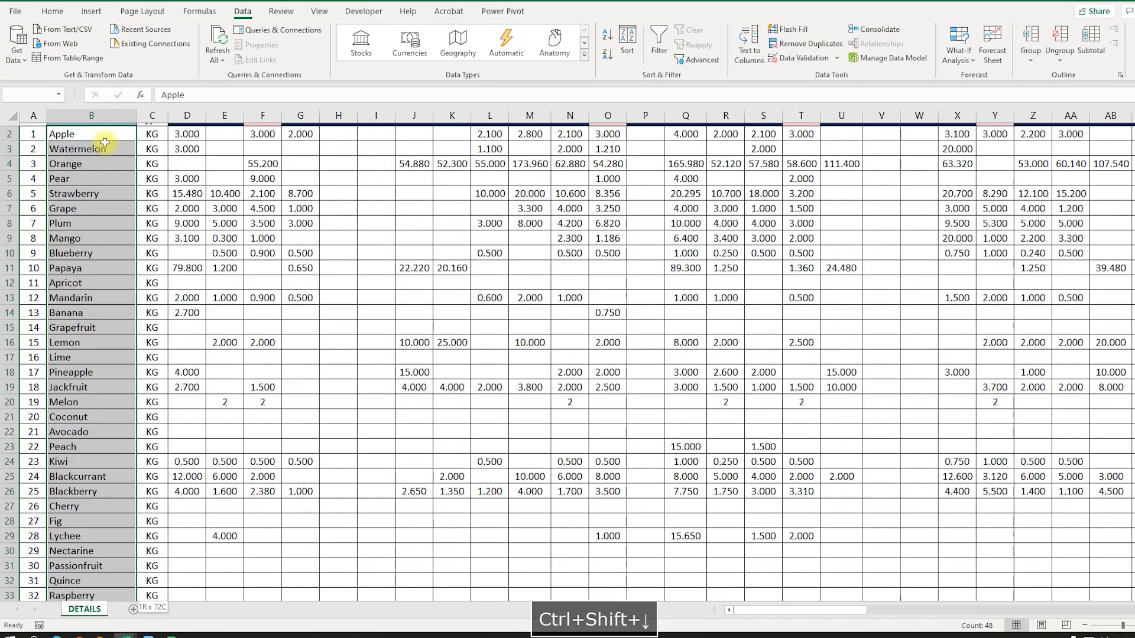
key(ctrl+c)
key(ctrl+Up)
key(ctrl+Right)
key(Right)
key(Right)
key(Right)
key(Down)
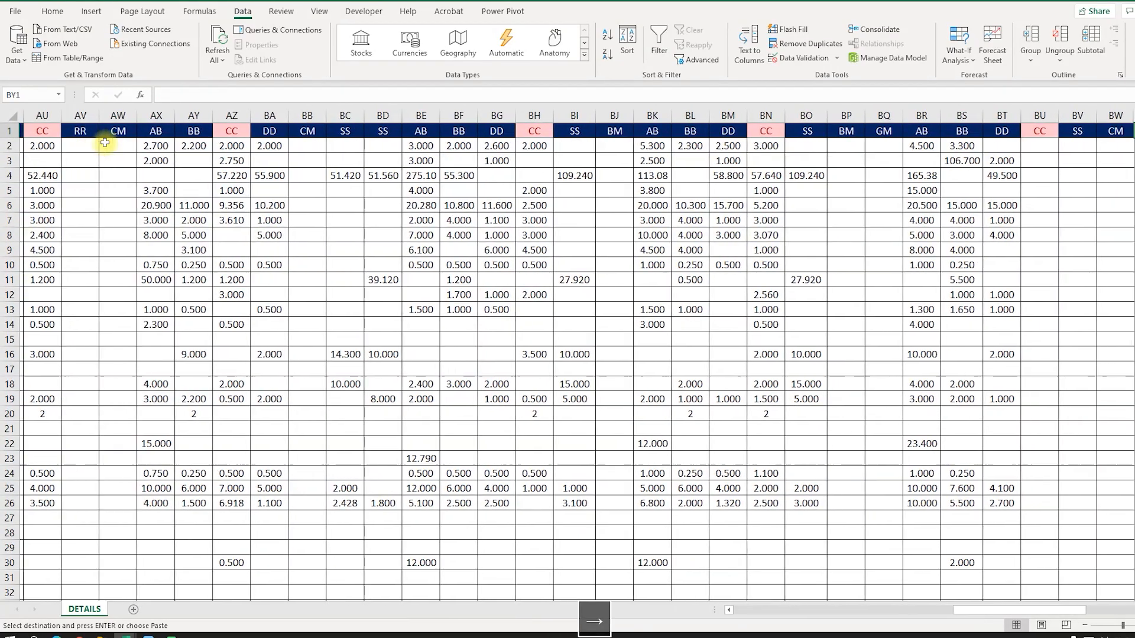
key(alt+e)
key(s)
key(v)
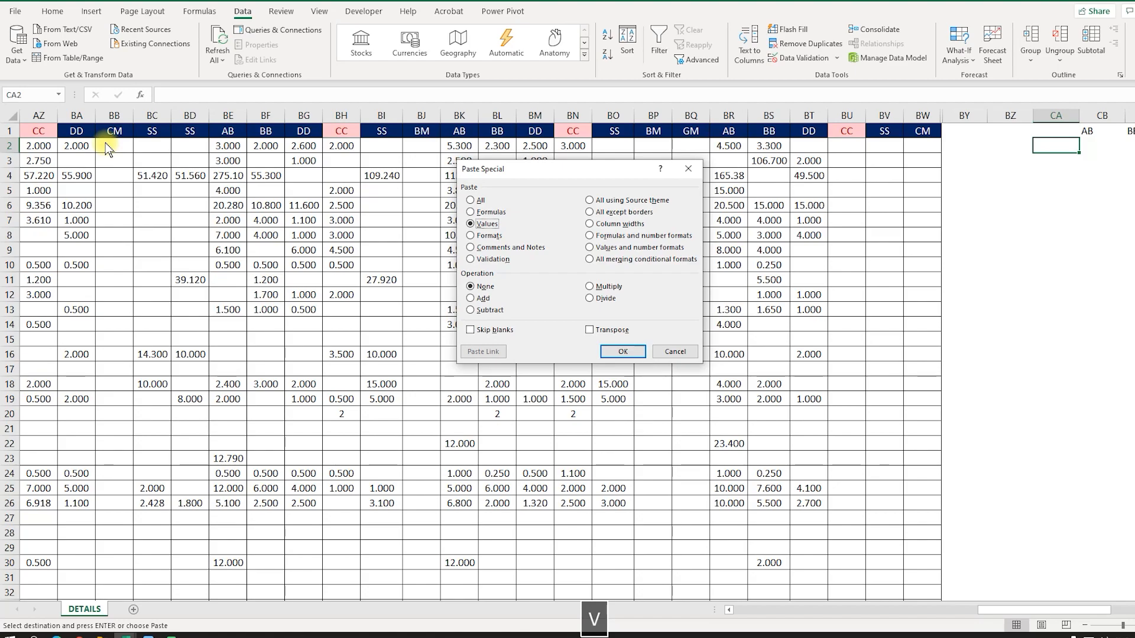
key(Return)
Step: Look across the code headers in row 1 and the empty grid from CB2 beside the fruit names
key(Right)
key(Right)
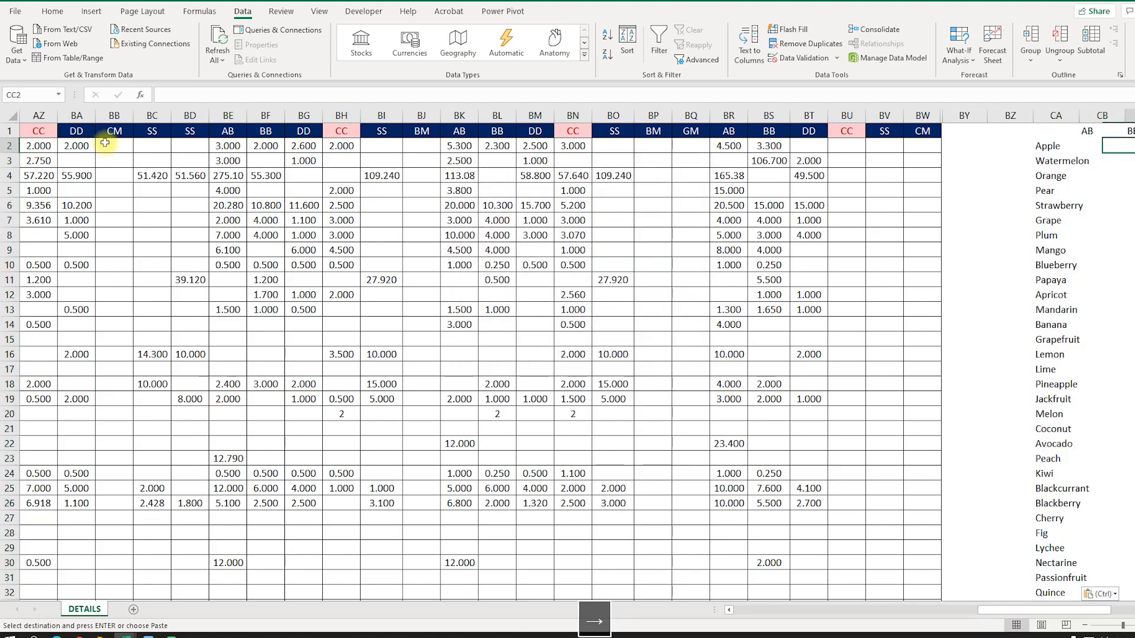
key(Right)
key(Right)
key(Right)
key(Right)
key(Right)
key(Right)
key(Right)
key(Right)
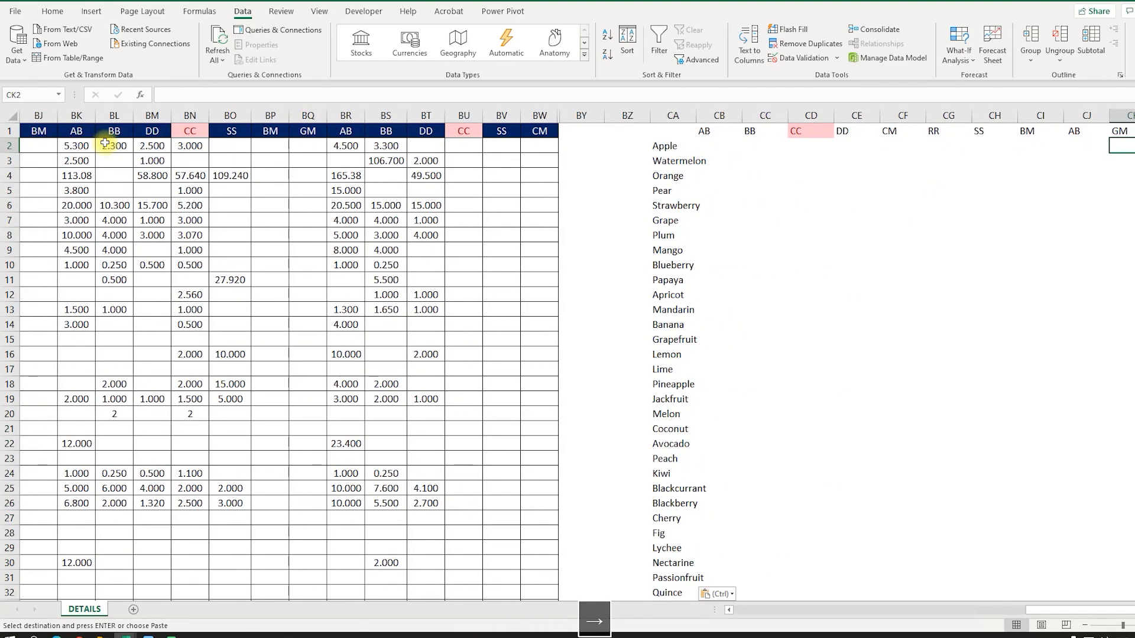
drag(712, 148, 913, 398)
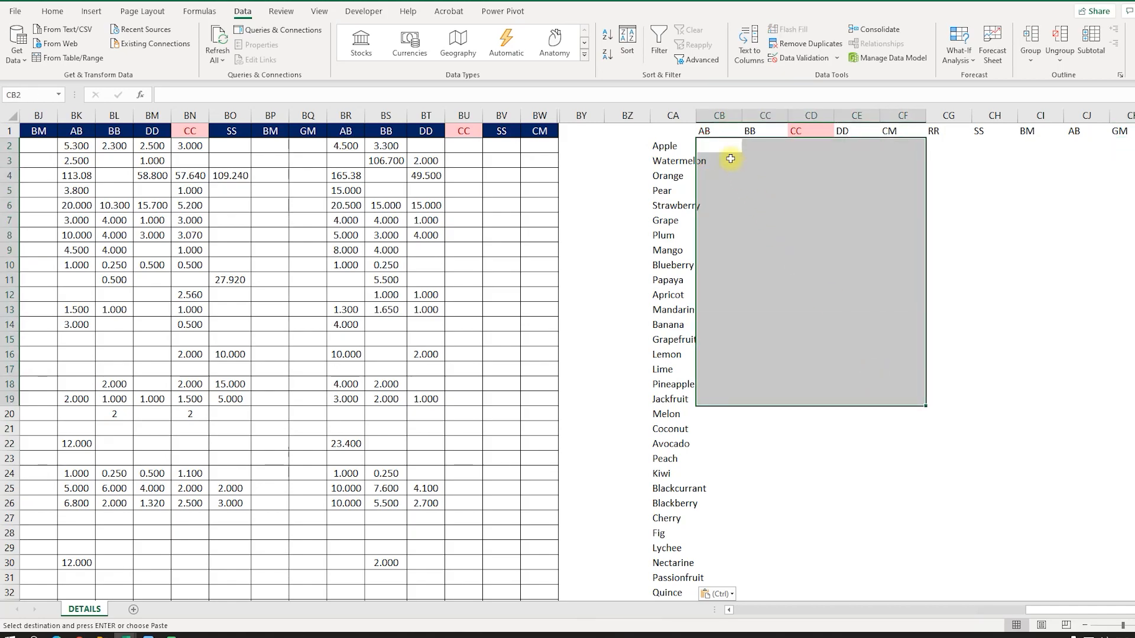
Step: Start a SUMIF formula in CB2, the cell for Apple under code AB
click(727, 148)
key(Escape)
text(=)
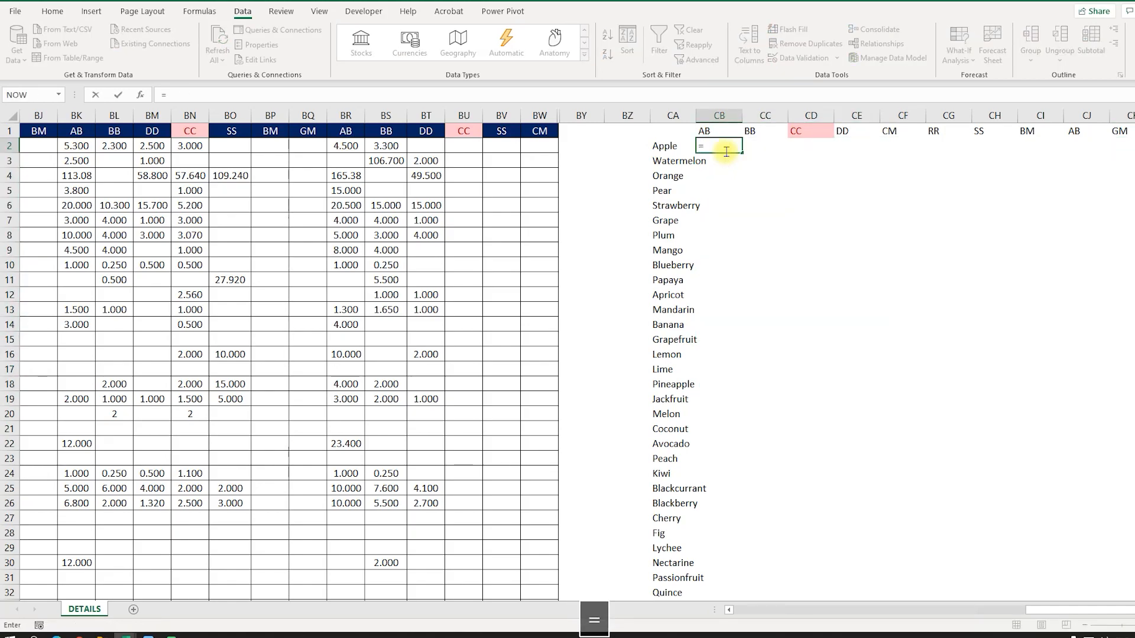
text(sumi)
text(f)
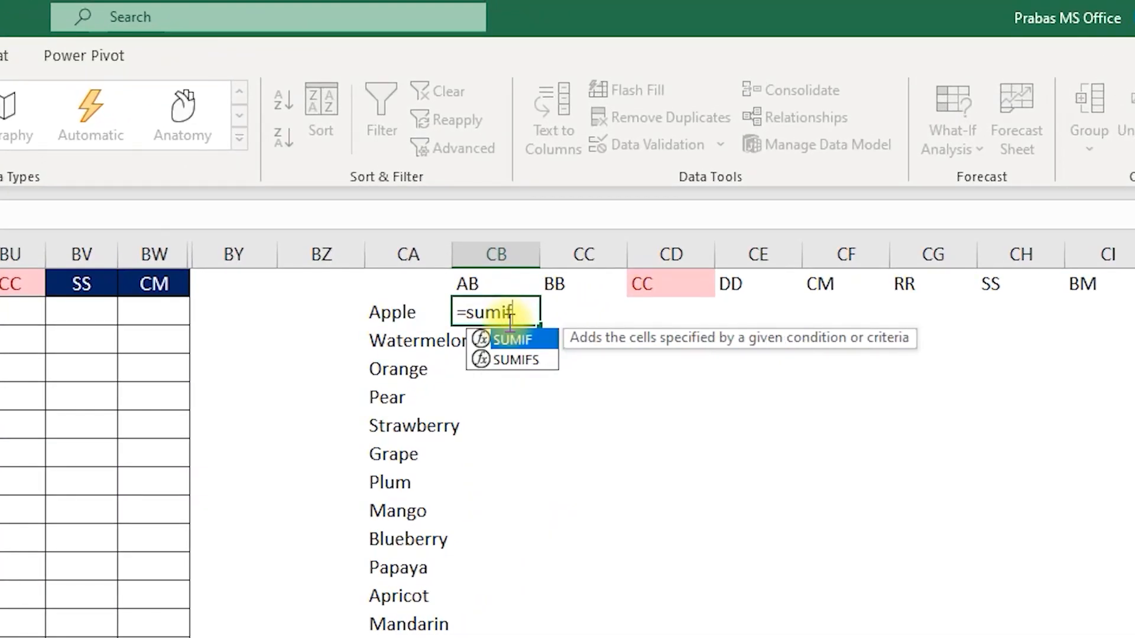
text(s)
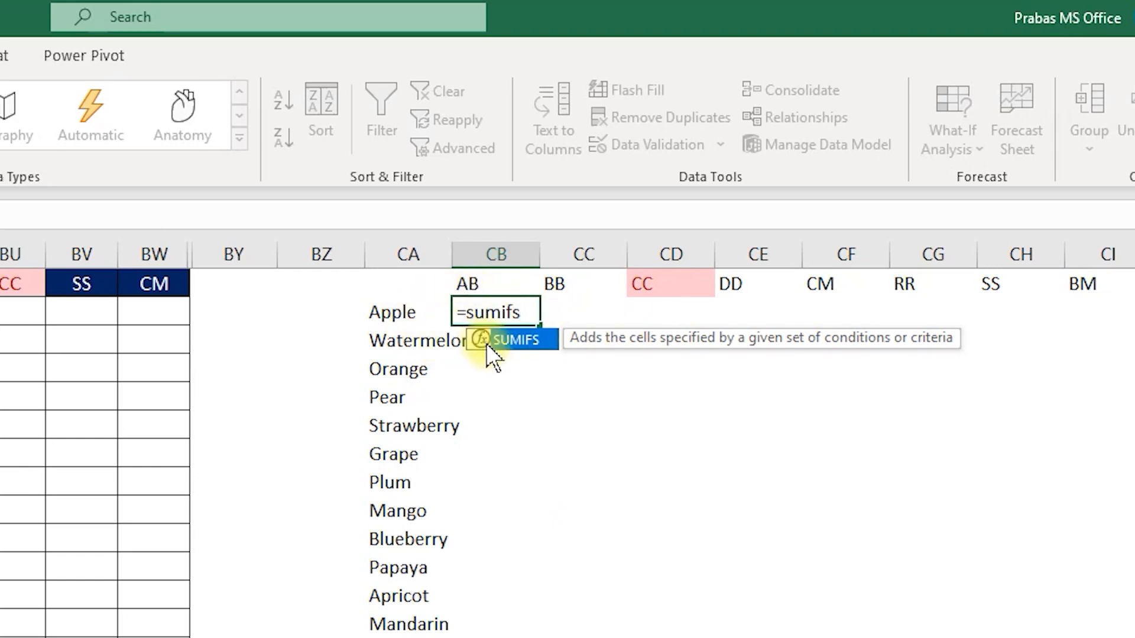
key(BackSpace)
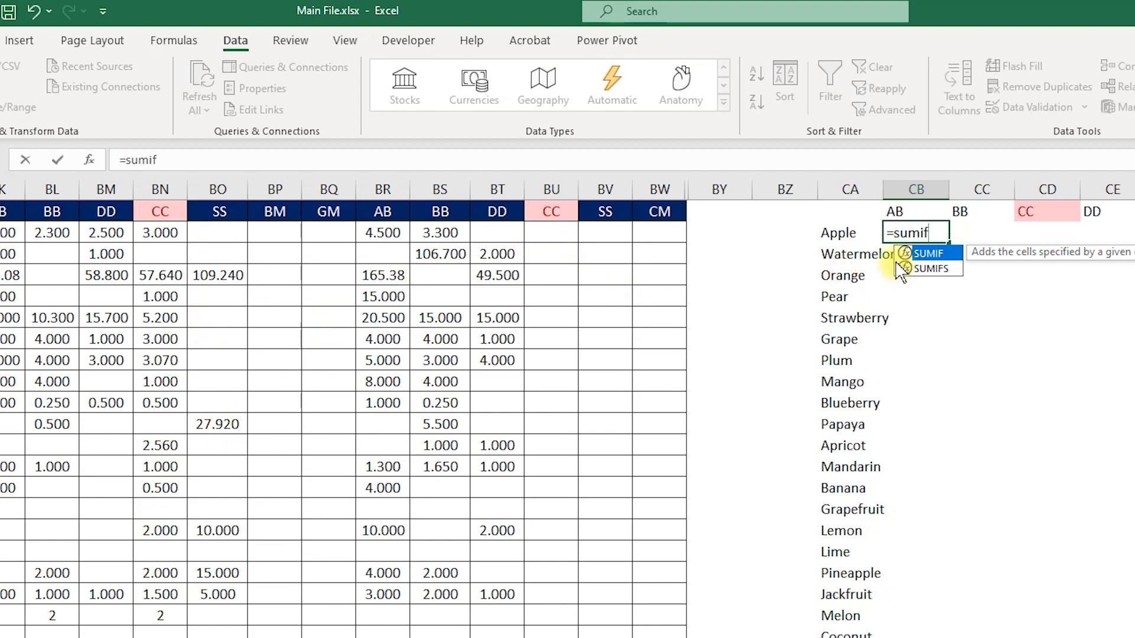
click(936, 232)
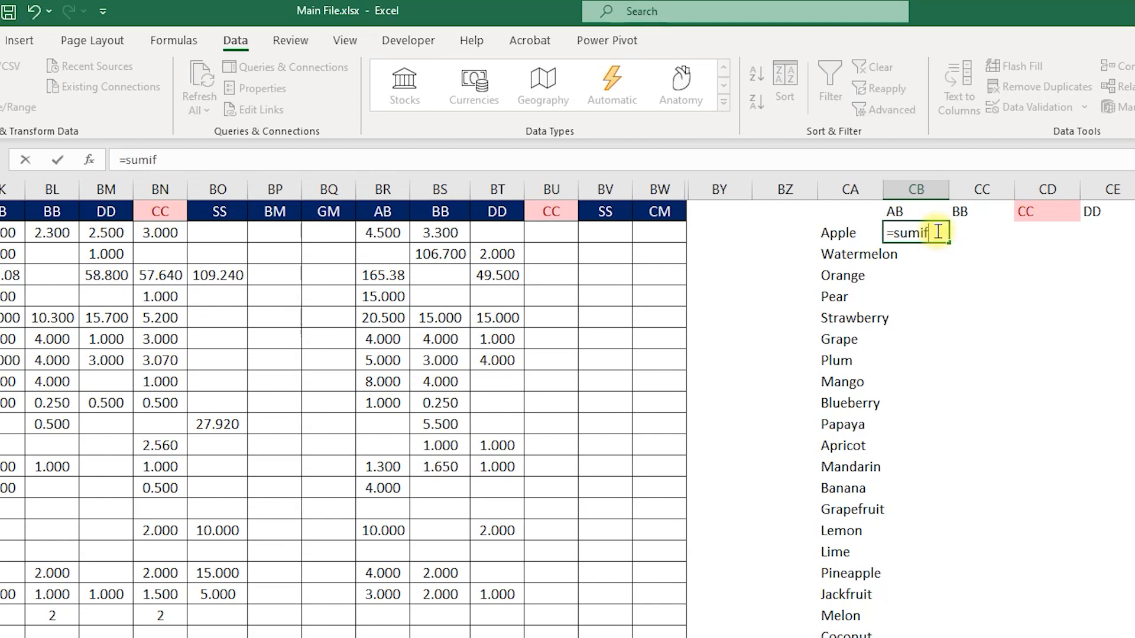
text(()
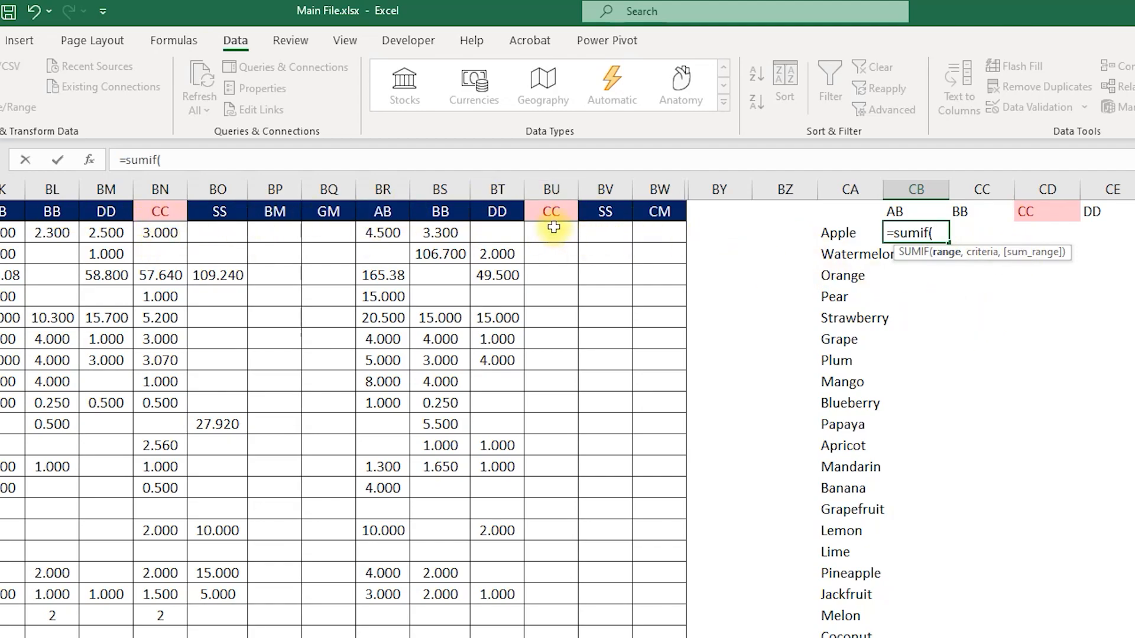
Step: Set the SUMIF range to the data table's header codes in D1:BW1
click(648, 208)
key(ctrl+Left)
key(Right)
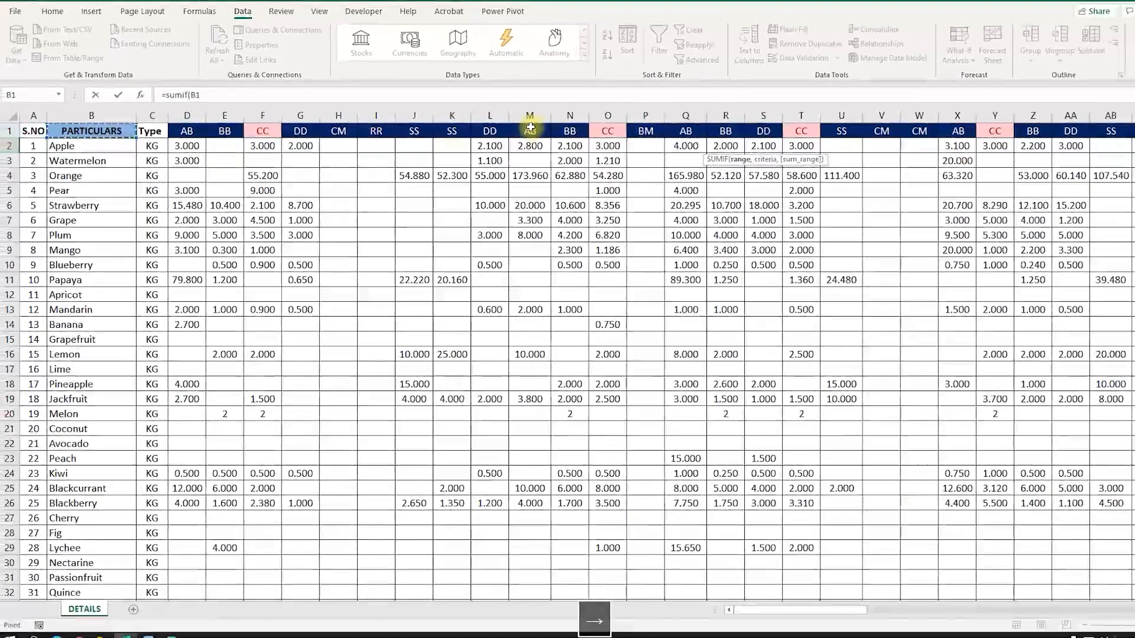
key(Right)
key(Right)
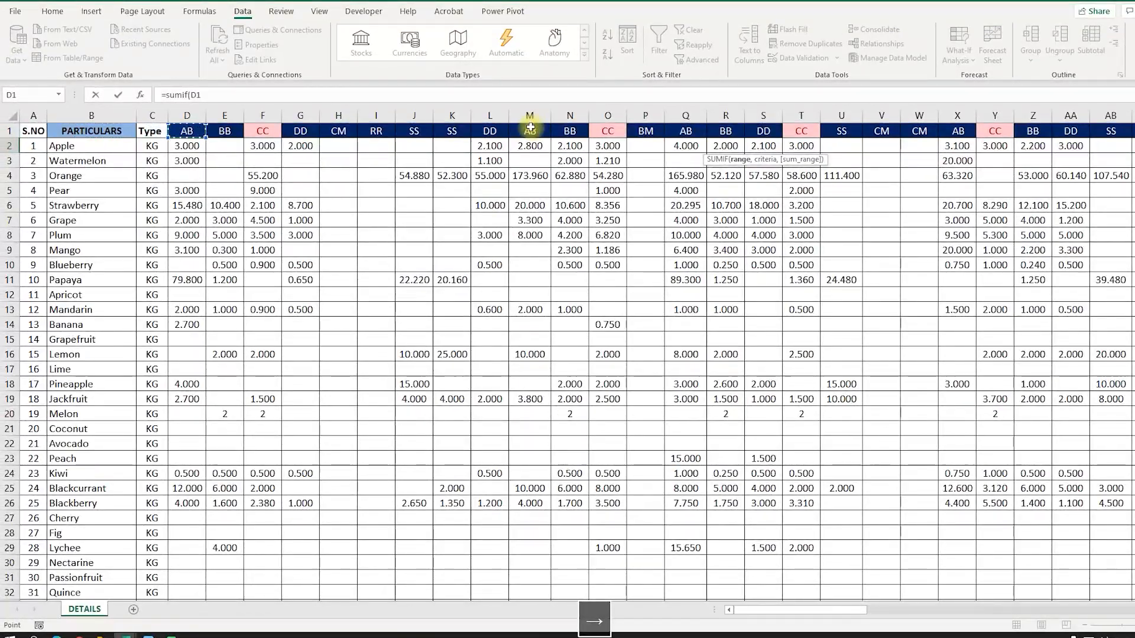
key(ctrl+shift+Right)
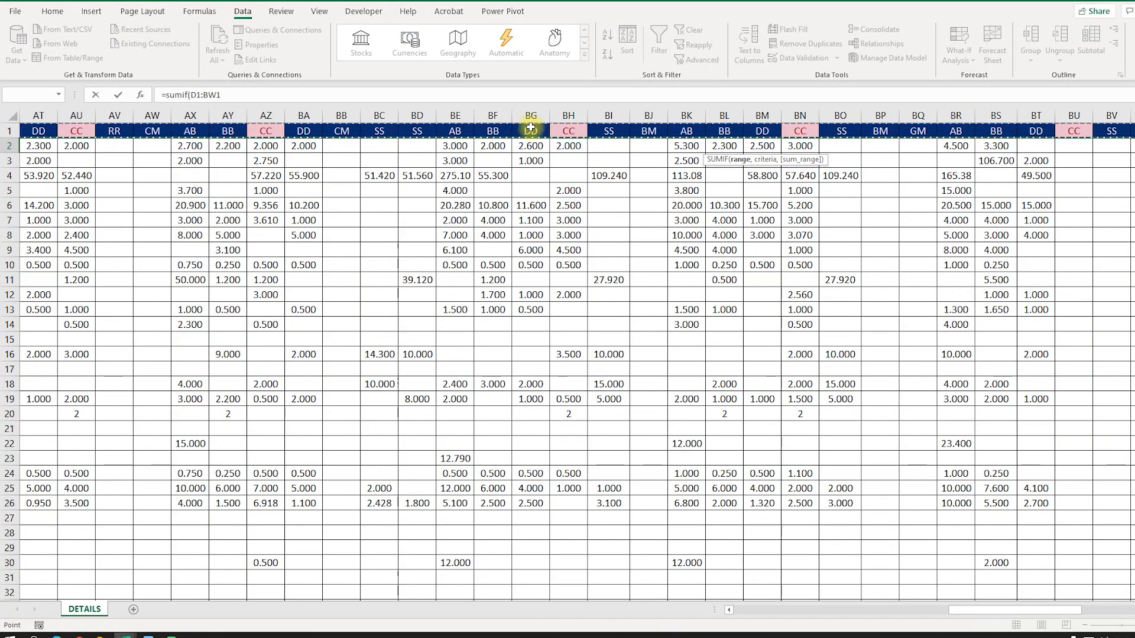
text(,)
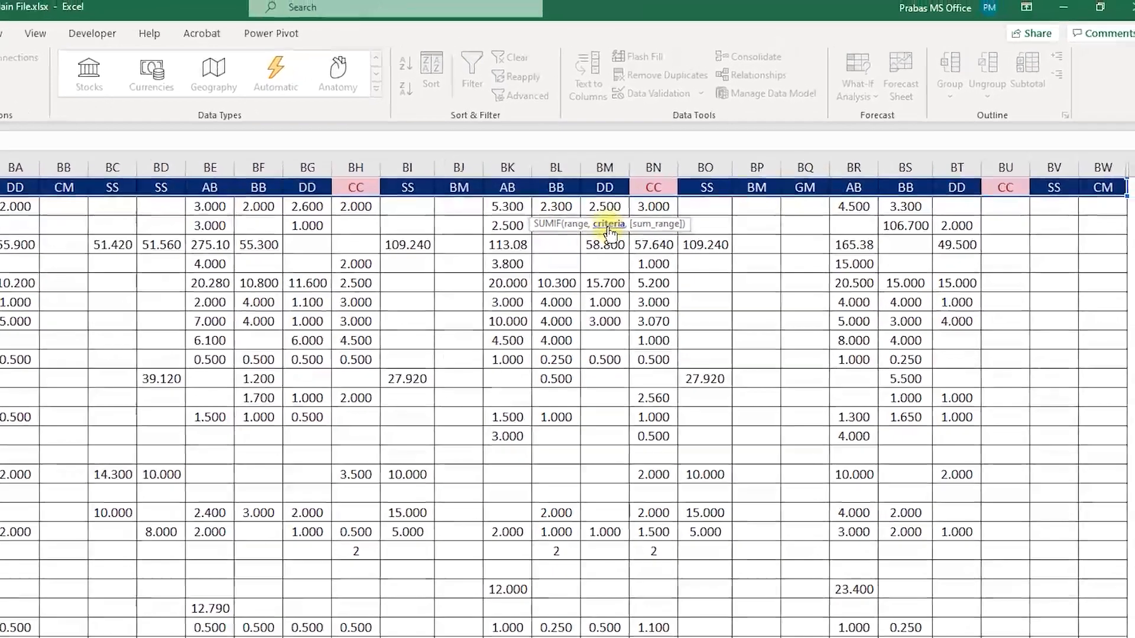
Step: Set the SUMIF criteria to the summary header code in CB1
scroll(749, 266, right, 10)
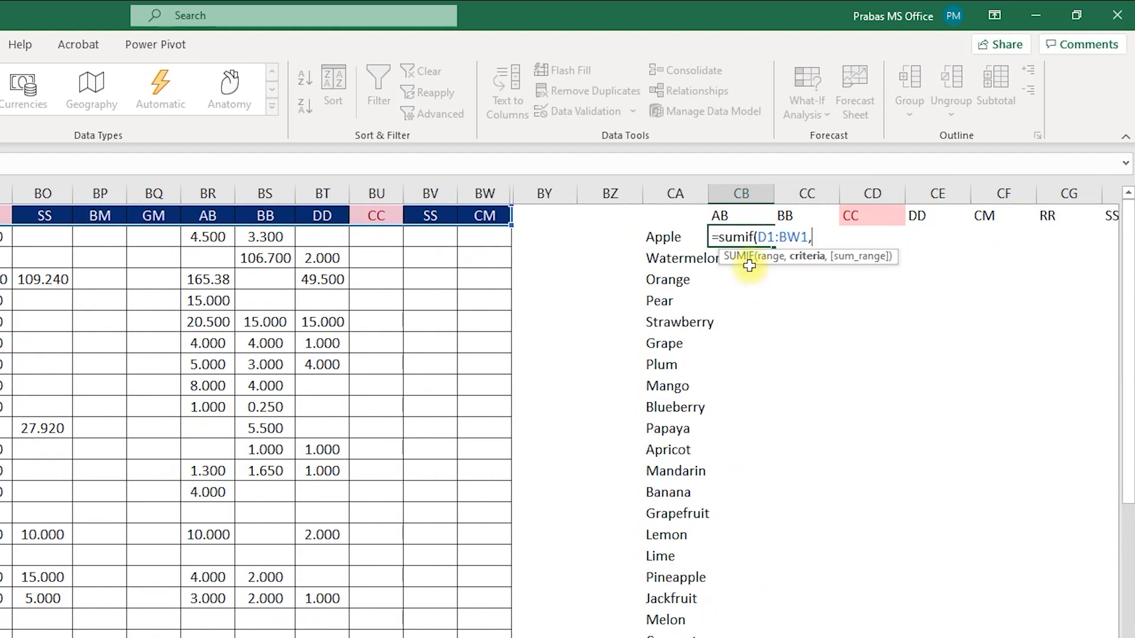
click(741, 212)
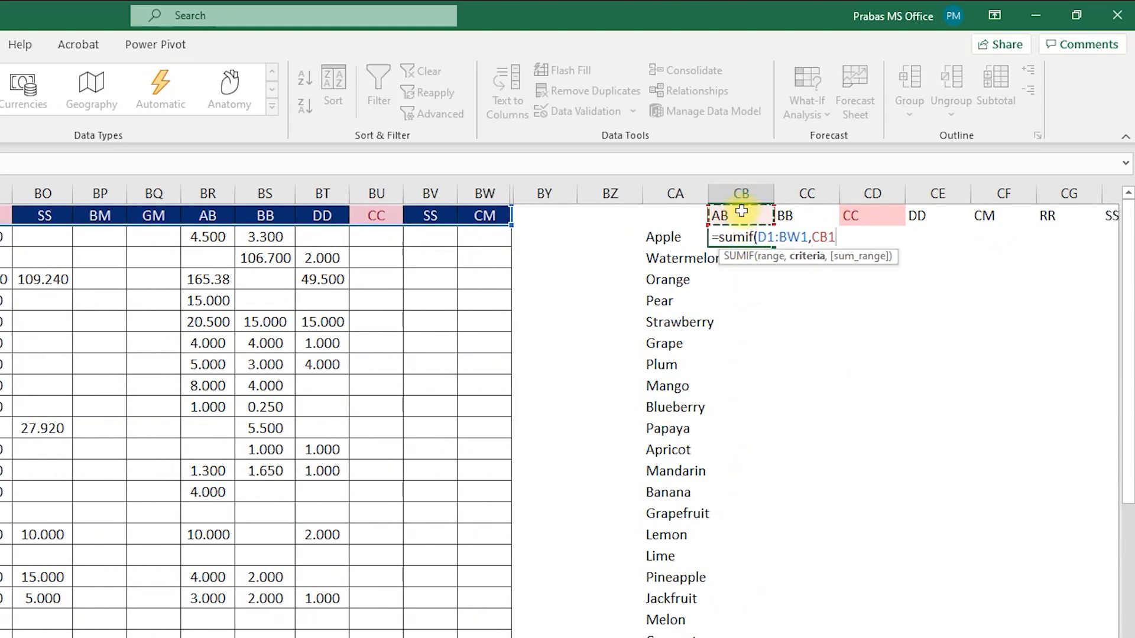
text(,)
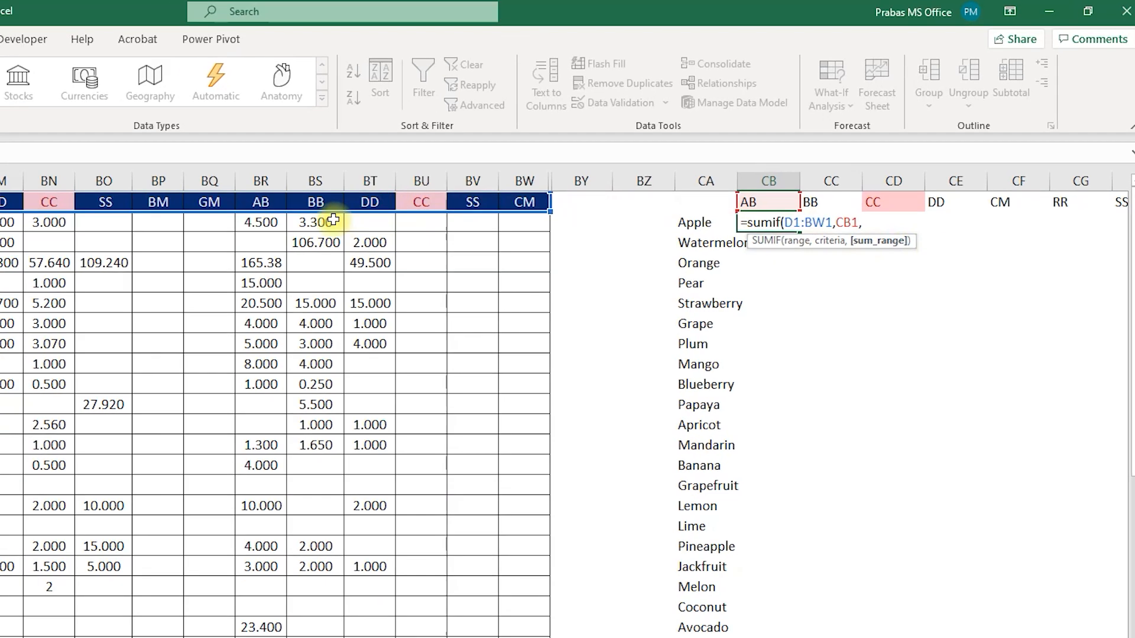
Step: Set the SUMIF sum range to Apple's quantities in D2:BW2 and enter the formula
click(274, 236)
key(Home)
key(Right)
key(Right)
key(Right)
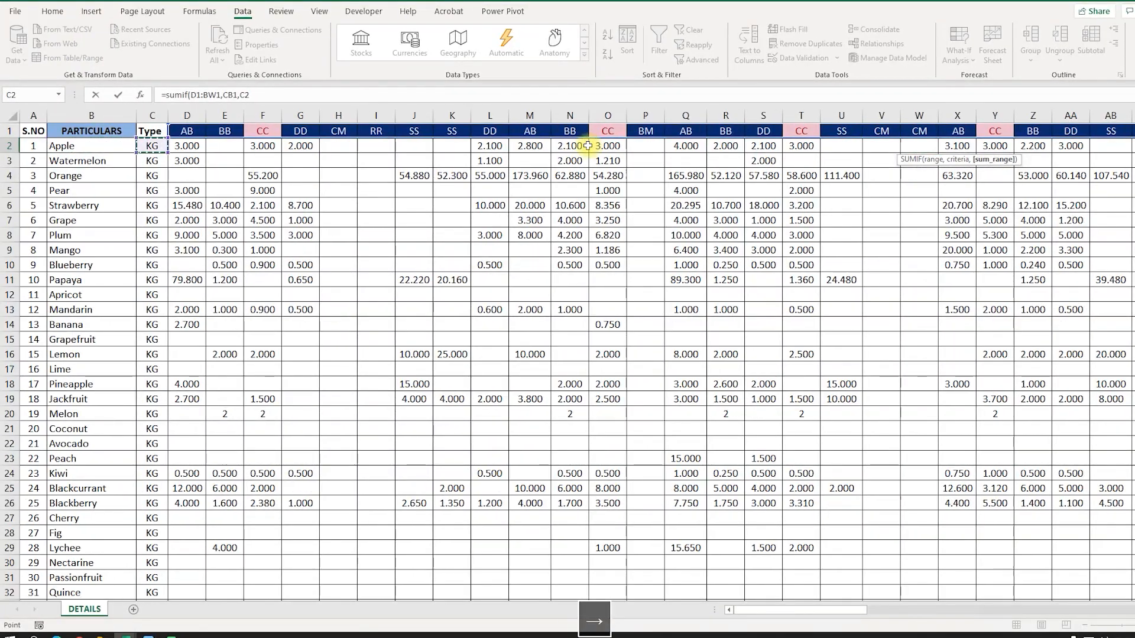
key(ctrl+shift+Right)
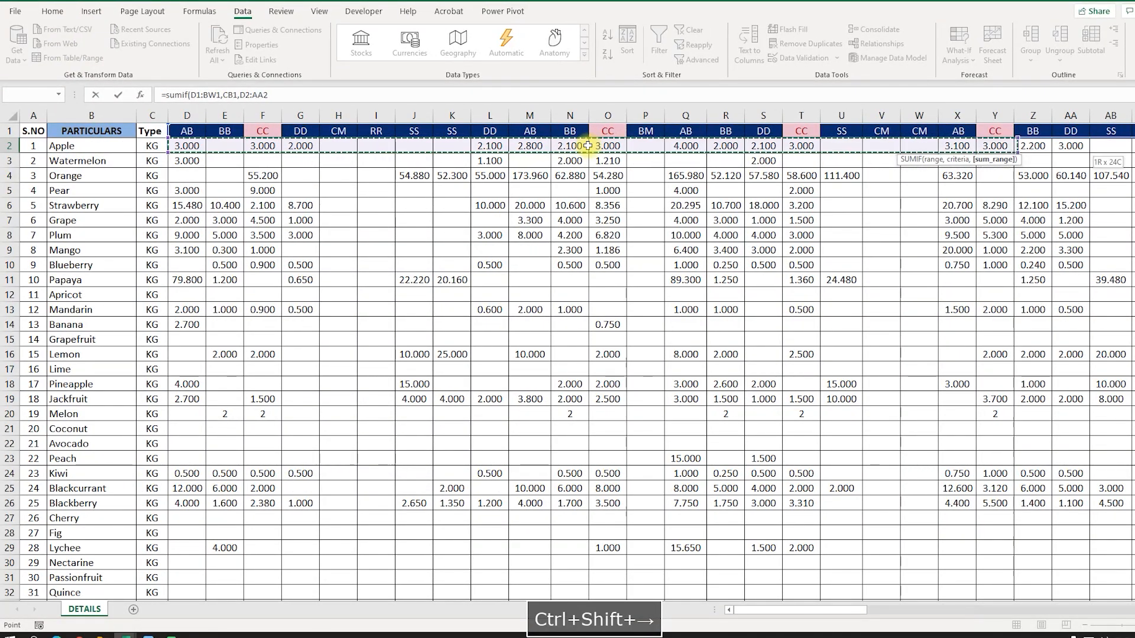
key(ctrl+shift+Right)
key(ctrl+shift+Right)
key(ctrl+shift+Right)
key(ctrl+shift+Right)
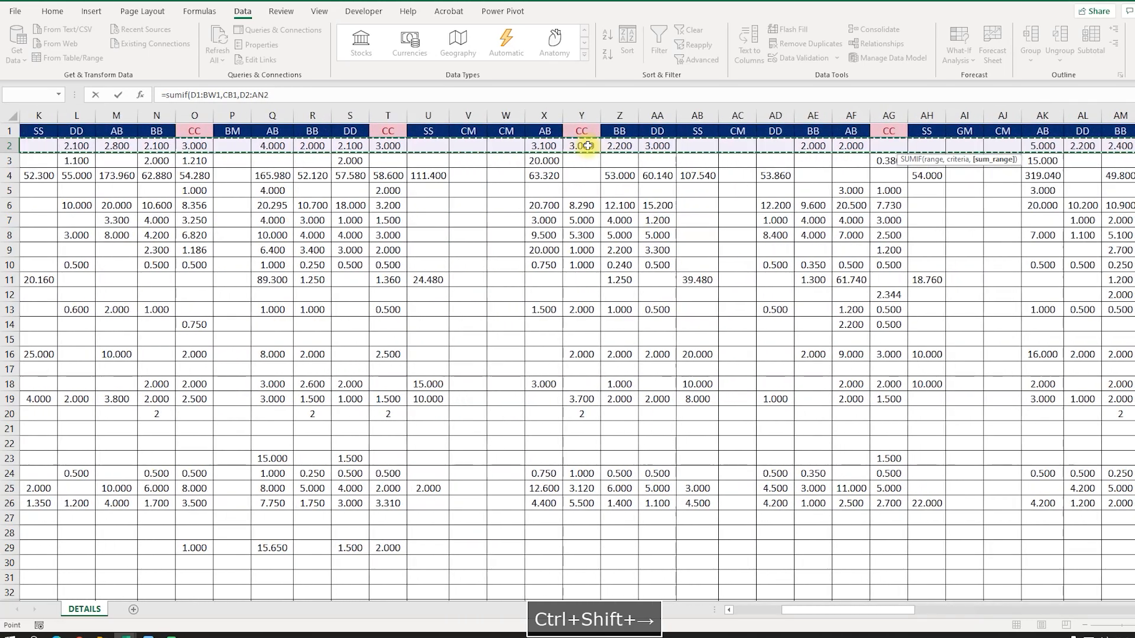
key(shift+Right)
key(shift+Right)
key(shift+Right)
key(shift+Right)
key(shift+Right)
key(shift+Right)
key(shift+Right)
key(shift+Right)
key(shift+Right)
key(shift+Right)
key(shift+Right)
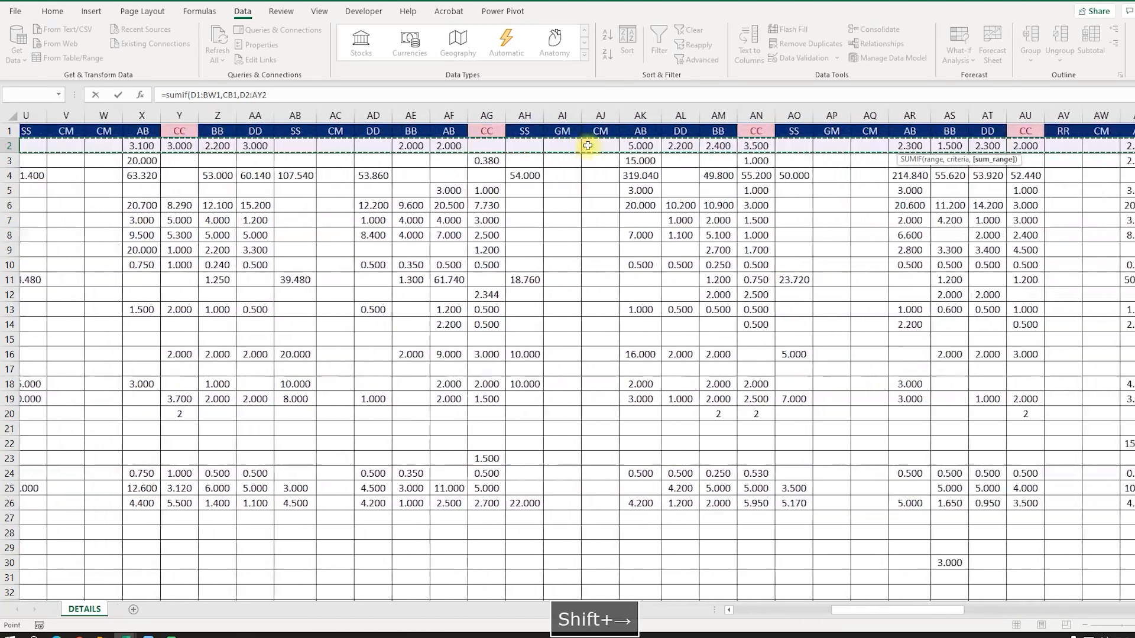
key(shift+Right)
key(shift+Right)
key(shift+Right)
key(shift+Right)
key(ctrl+shift+Right)
key(shift+Right)
key(shift+Right)
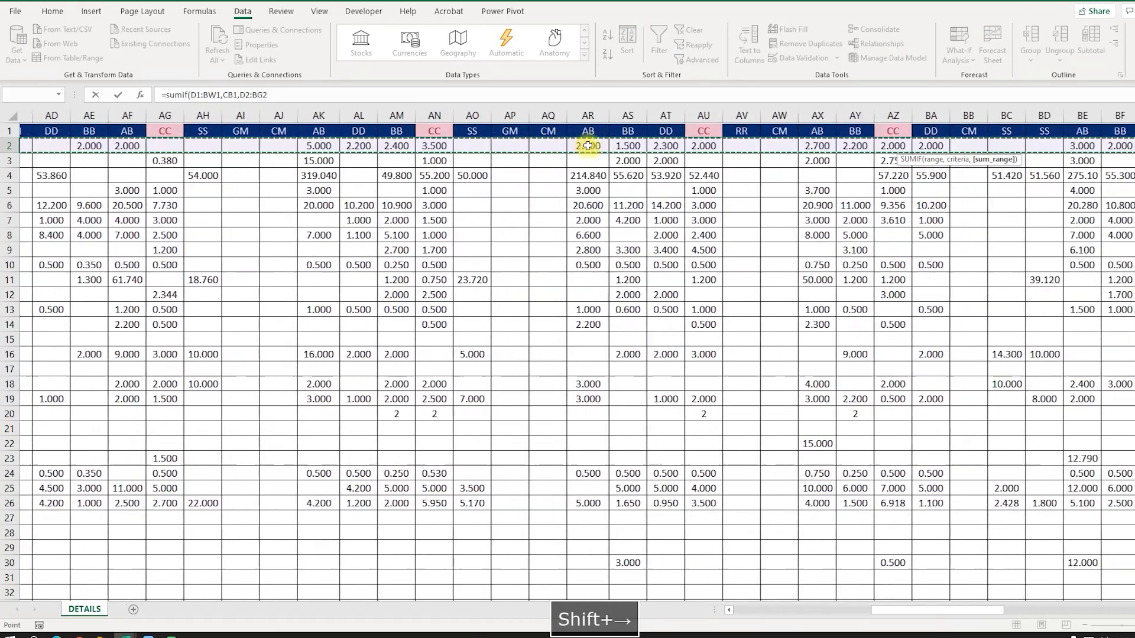
key(shift+Right)
key(shift+Right)
key(shift+Right)
key(shift+Right)
key(shift+Right)
key(shift+Right)
key(shift+Right)
key(shift+Right)
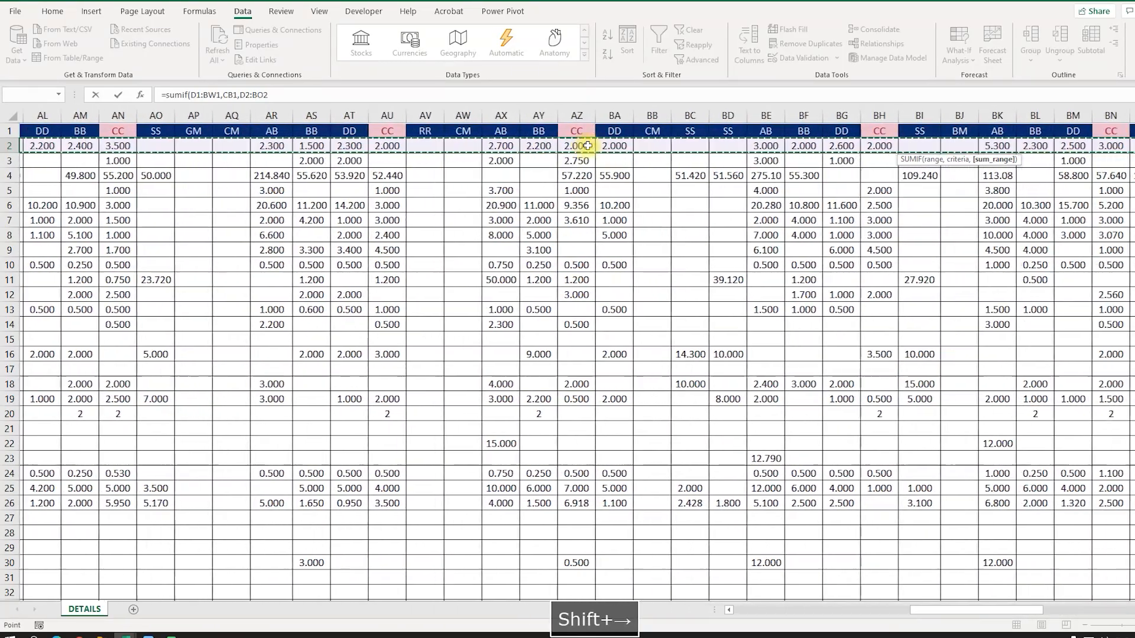
key(shift+Right)
key(shift+Right)
key(shift+Right)
key(shift+Right)
key(shift+Right)
key(shift+Right)
key(shift+Right)
key(shift+Right)
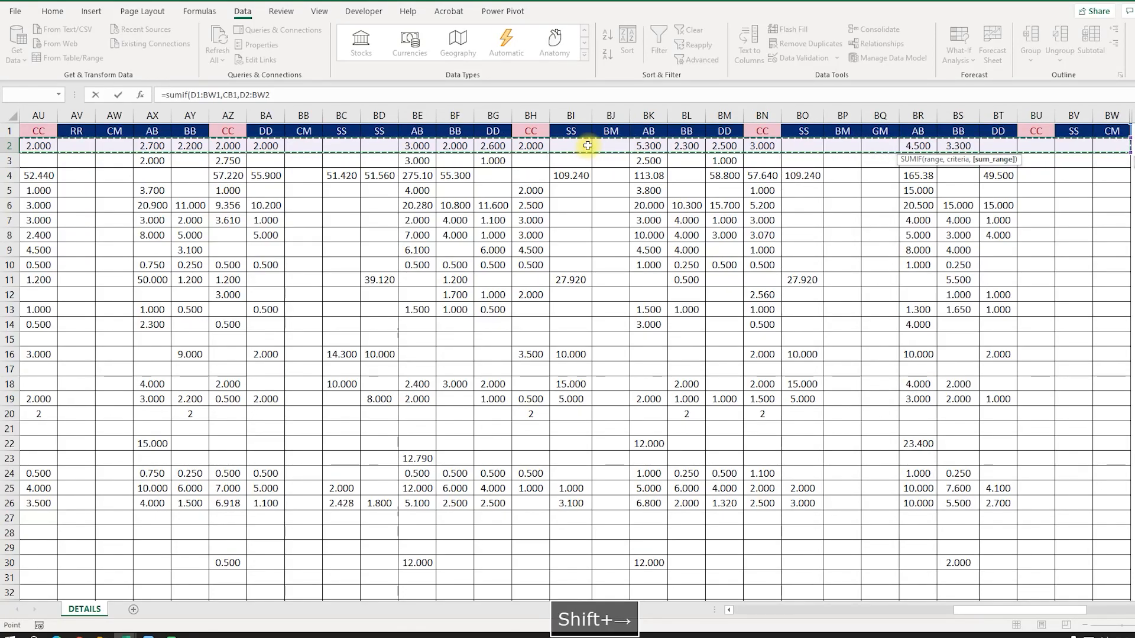
key(Return)
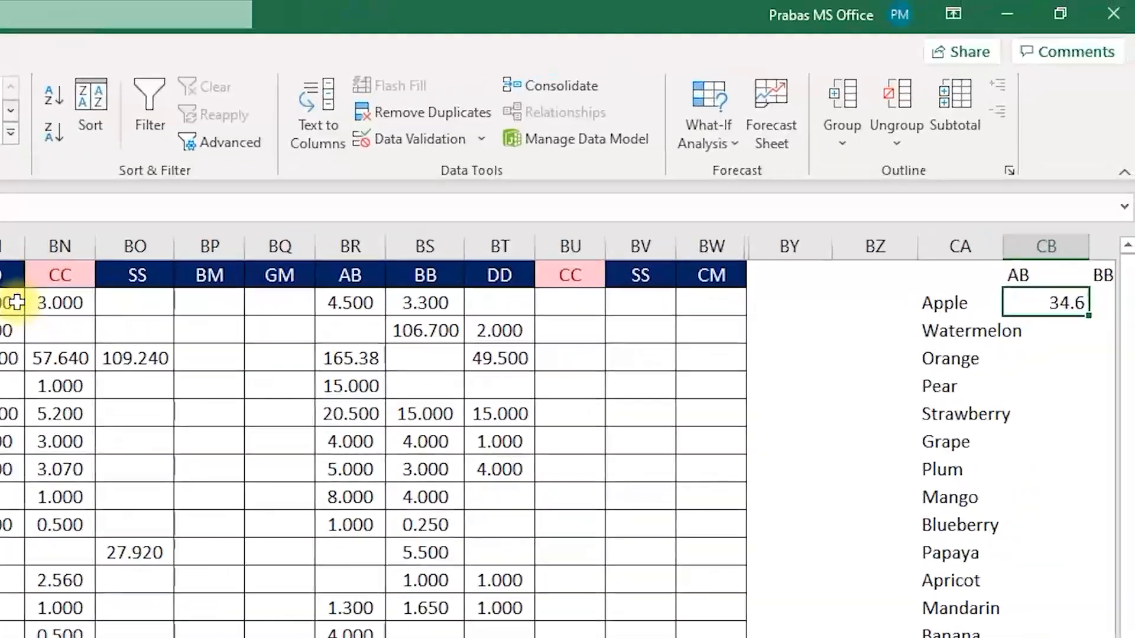
Step: Look across the summary's code headers in row 1 next to the AB column, ending back at CB2
key(Up)
key(Right)
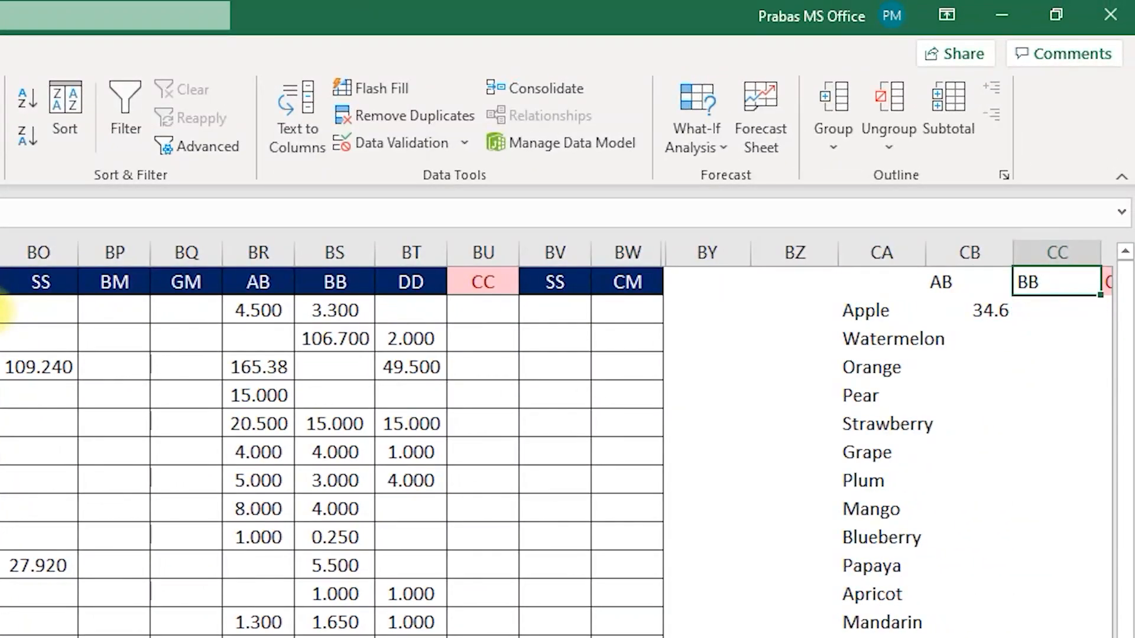
key(Right)
key(Right)
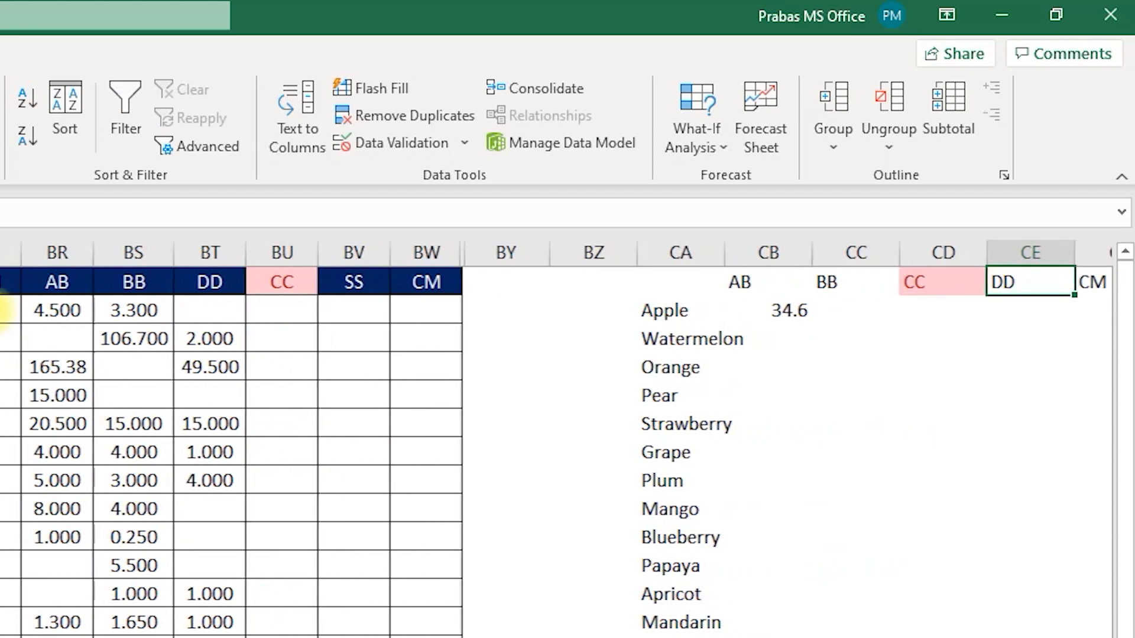
key(Right)
key(Down)
key(Left)
key(Left)
key(Down)
key(Left)
key(Left)
key(Up)
Step: Examine the references in CB2's SUMIF formula and the empty cells CC2:CL2 beside it
key(F2)
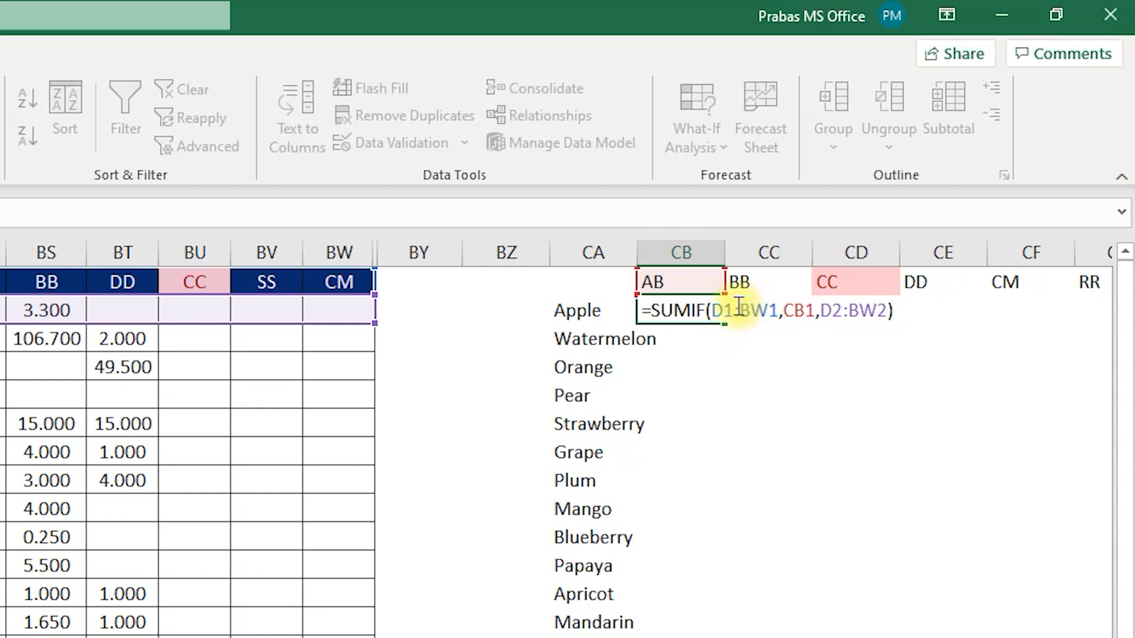
key(ctrl+Return)
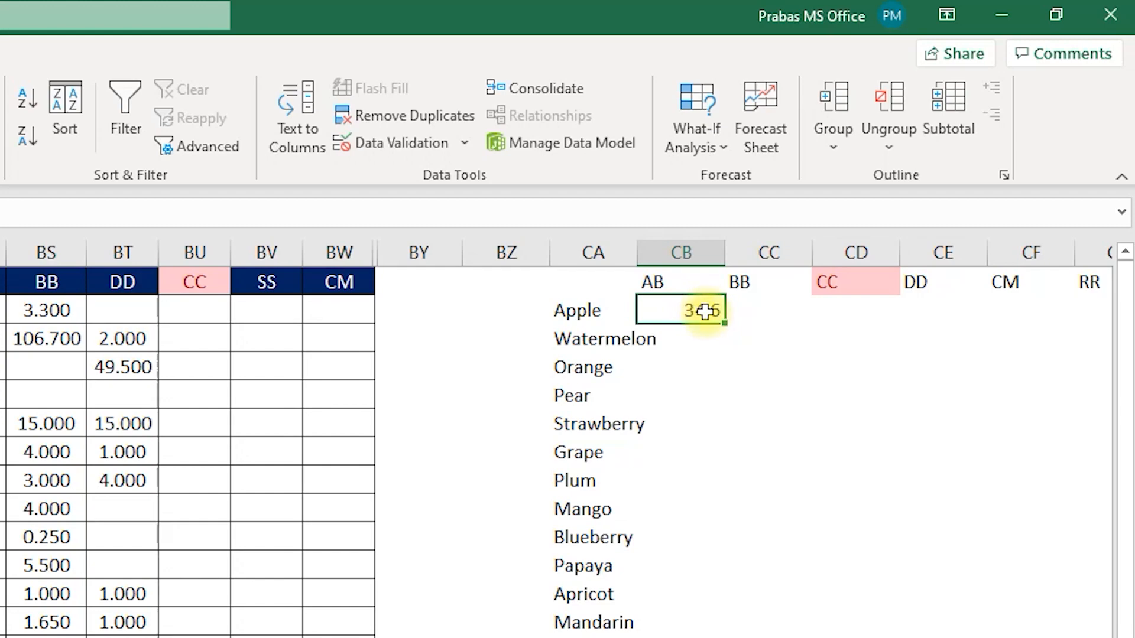
drag(741, 310, 1073, 319)
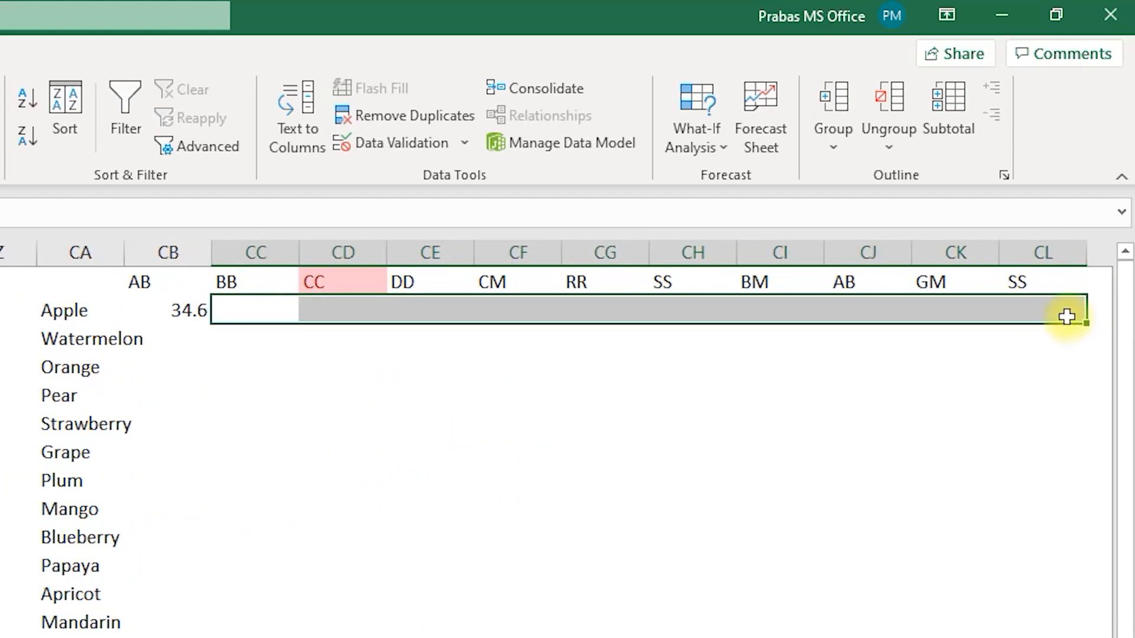
click(195, 313)
mouse_move(188, 324)
mouse_down()
mouse_move(187, 497)
mouse_move(187, 305)
mouse_up()
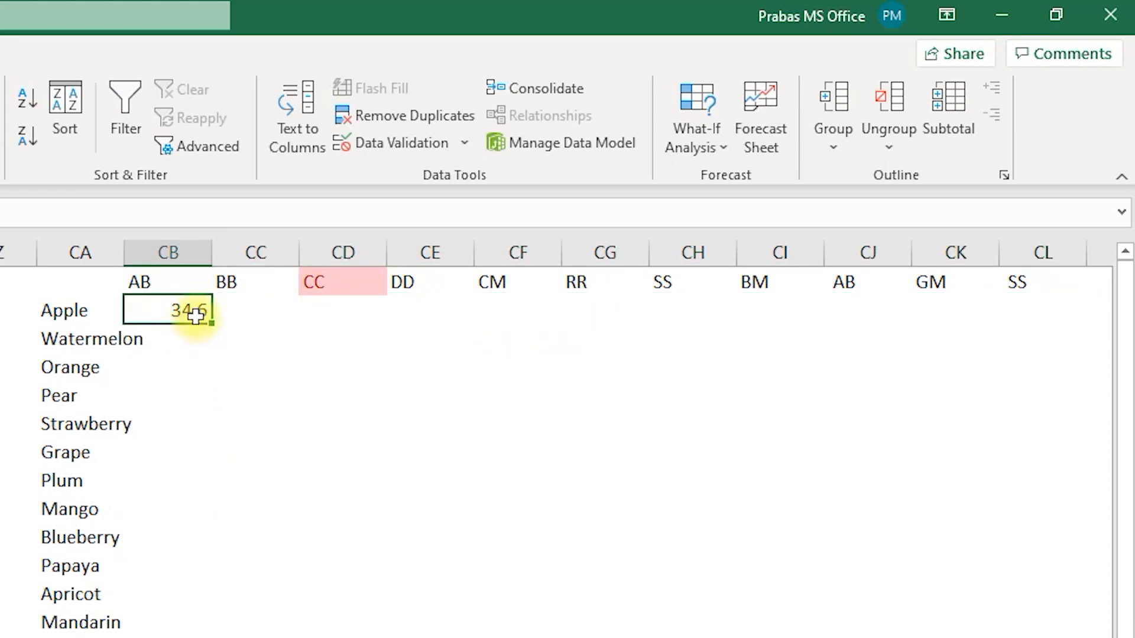
Step: Make the range in CB2's SUMIF formula fully absolute as $D$1:$BW$1
double_click(195, 313)
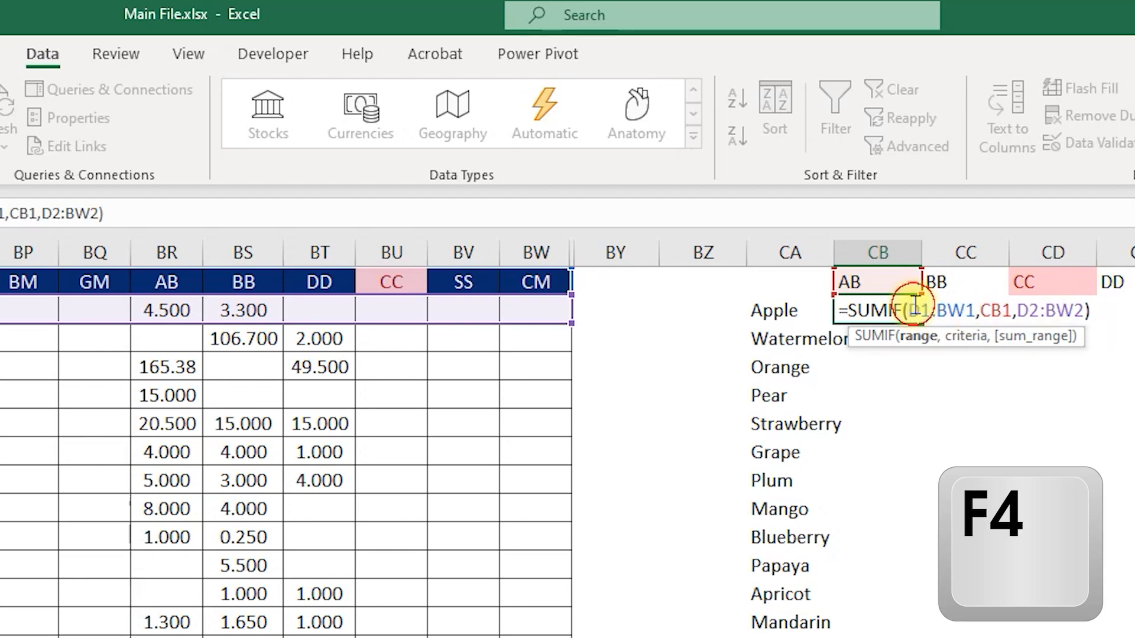
click(939, 307)
mouse_move(965, 309)
mouse_down()
mouse_move(911, 312)
mouse_move(972, 311)
mouse_up()
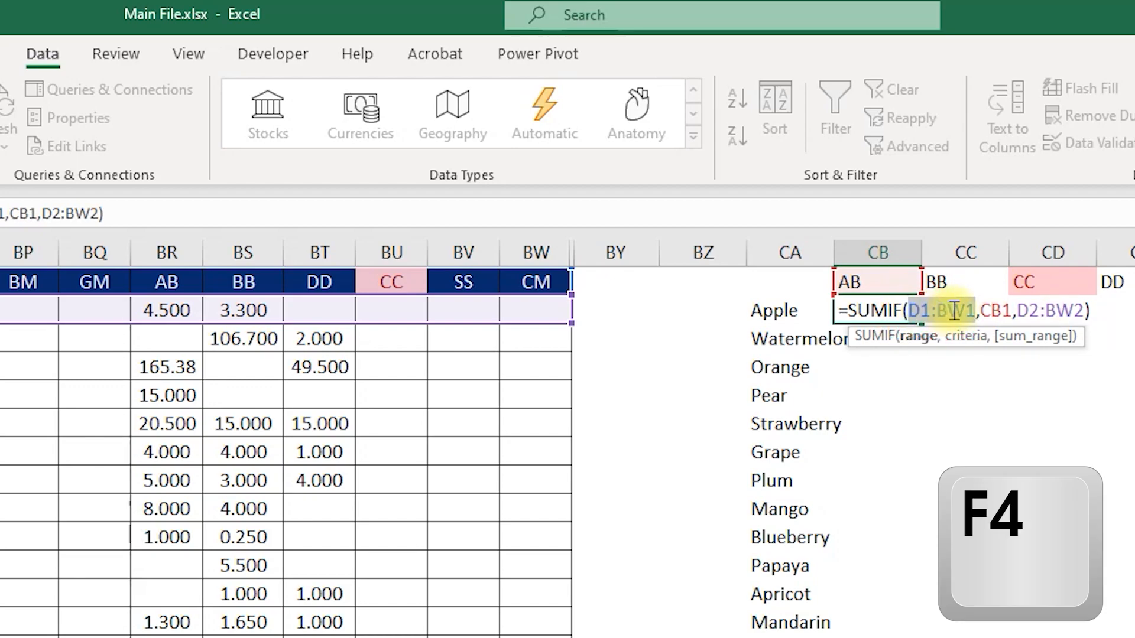
key(F4)
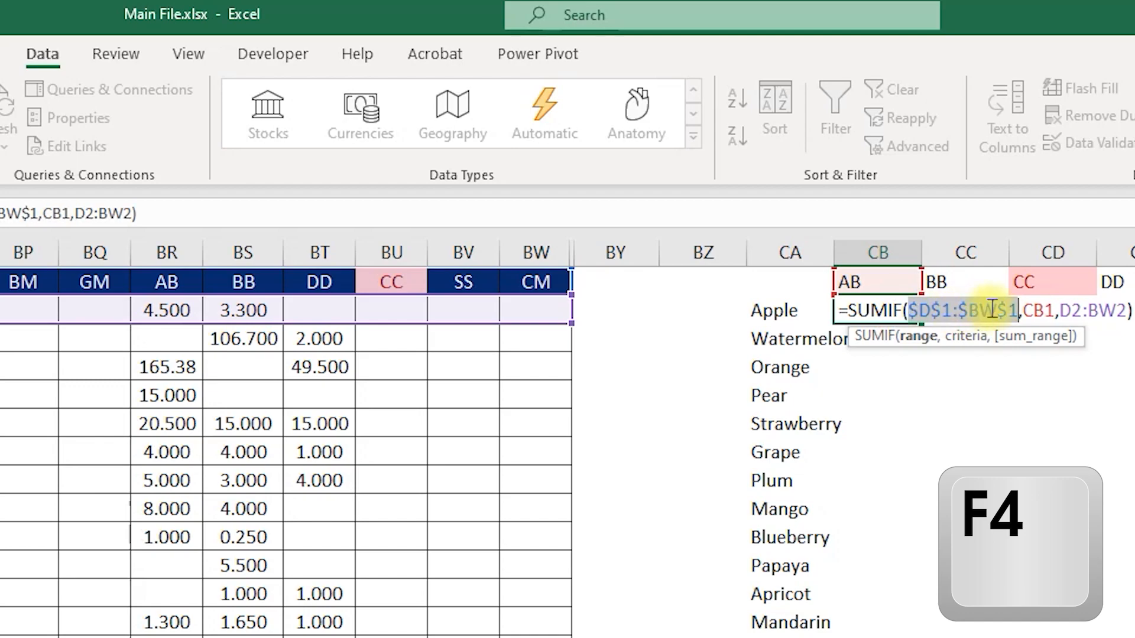
Step: Lock only the row of the criteria reference in CB2's SUMIF formula, making it CB$1
click(1054, 311)
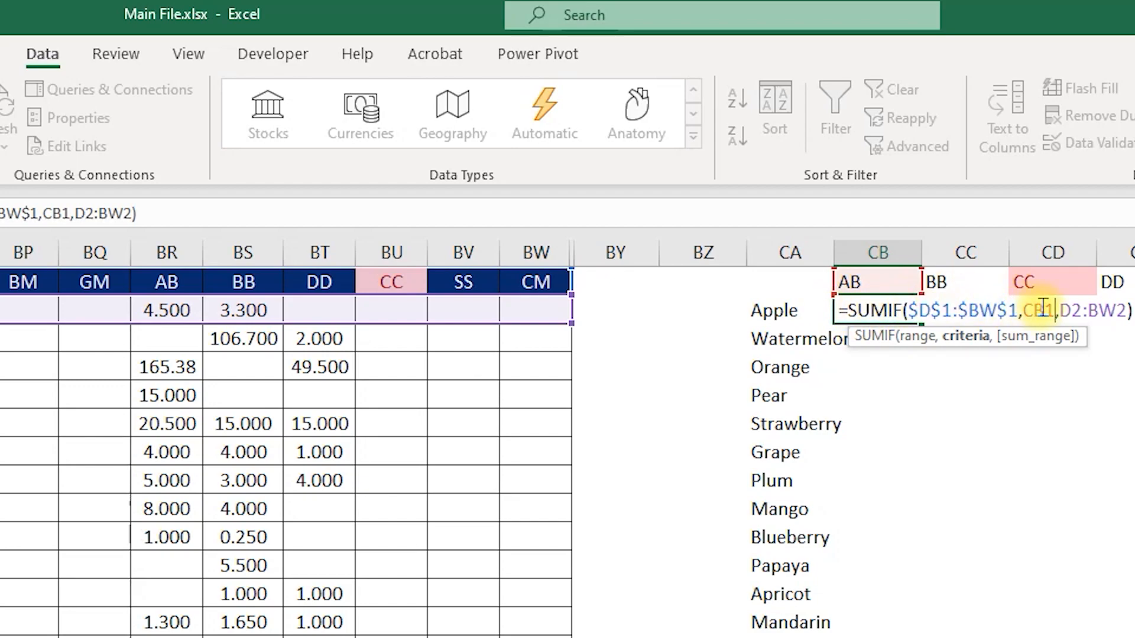
key(F4)
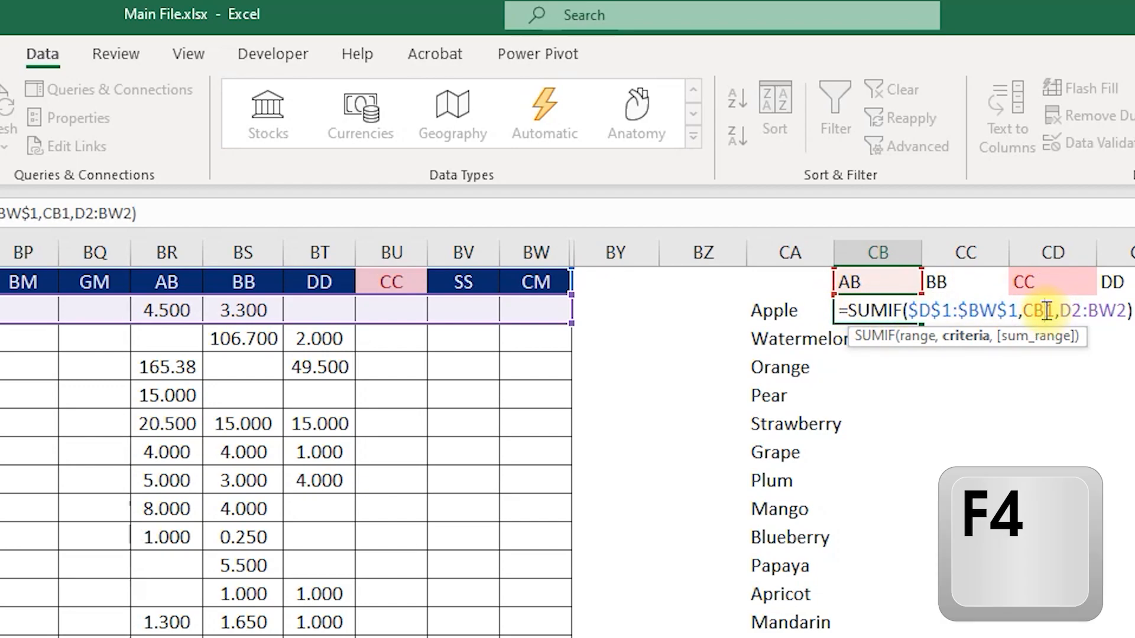
key(F4)
key(F4)
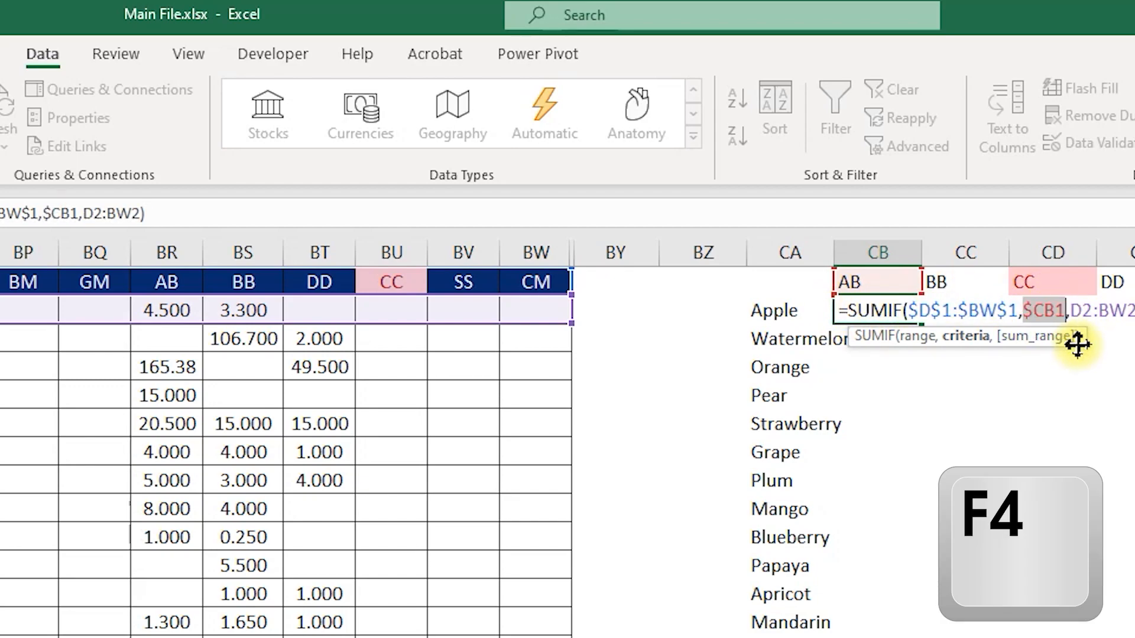
key(F4)
click(1043, 310)
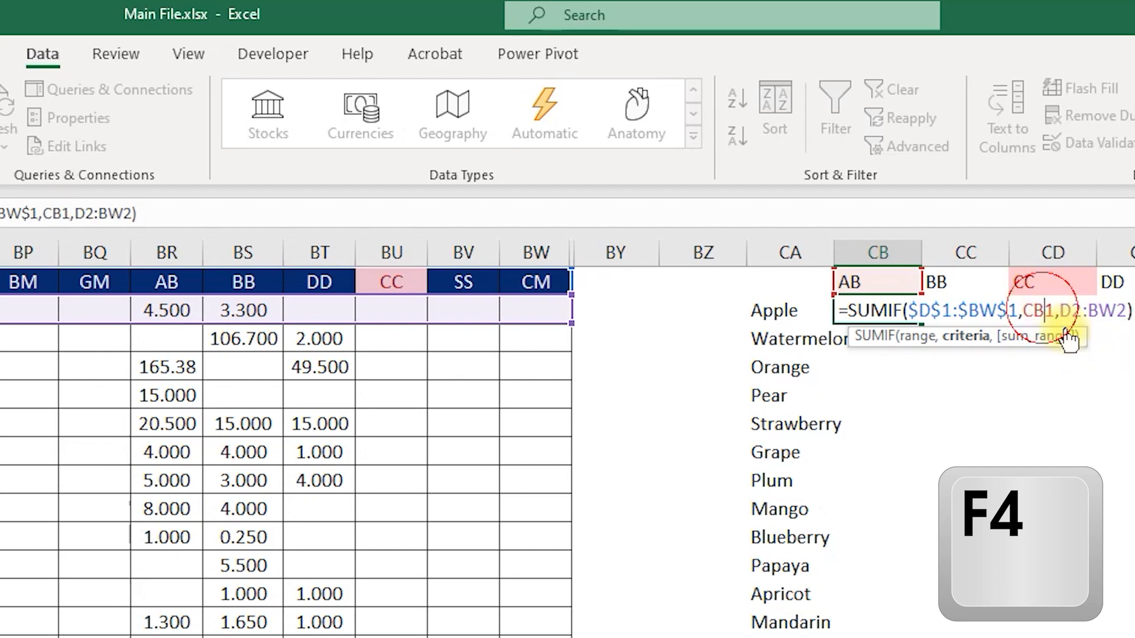
key(F4)
key(F4)
key(F4)
key(F4)
key(F4)
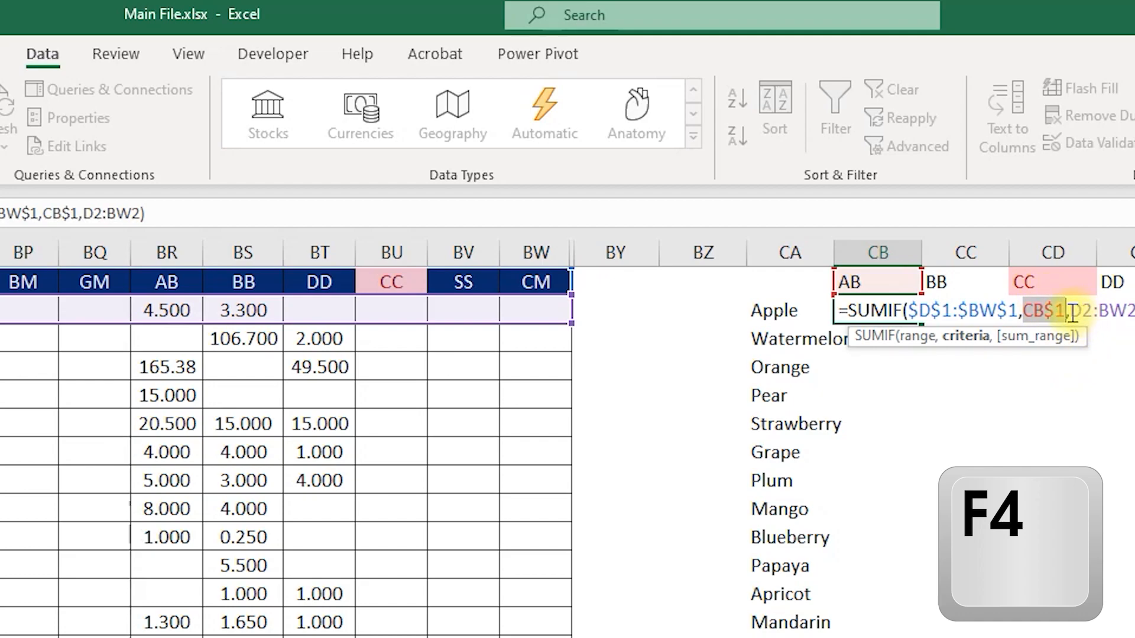
Step: Lock only the columns of the sum range in CB2's SUMIF formula as $D2:$BW2 and enter the formula
drag(1071, 312, 1125, 310)
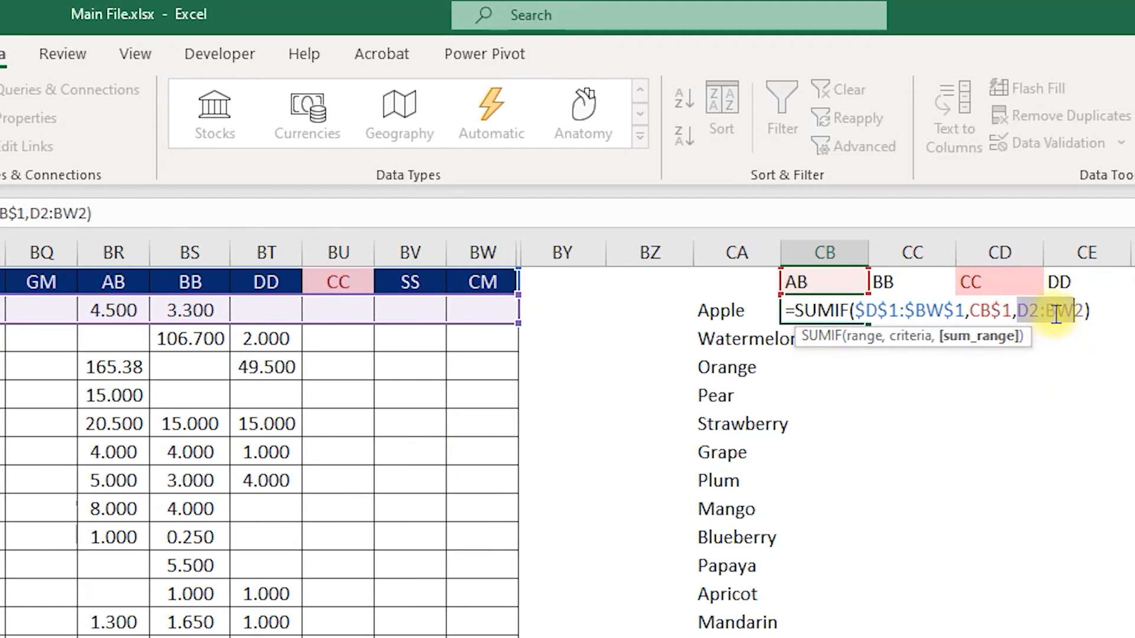
click(1027, 309)
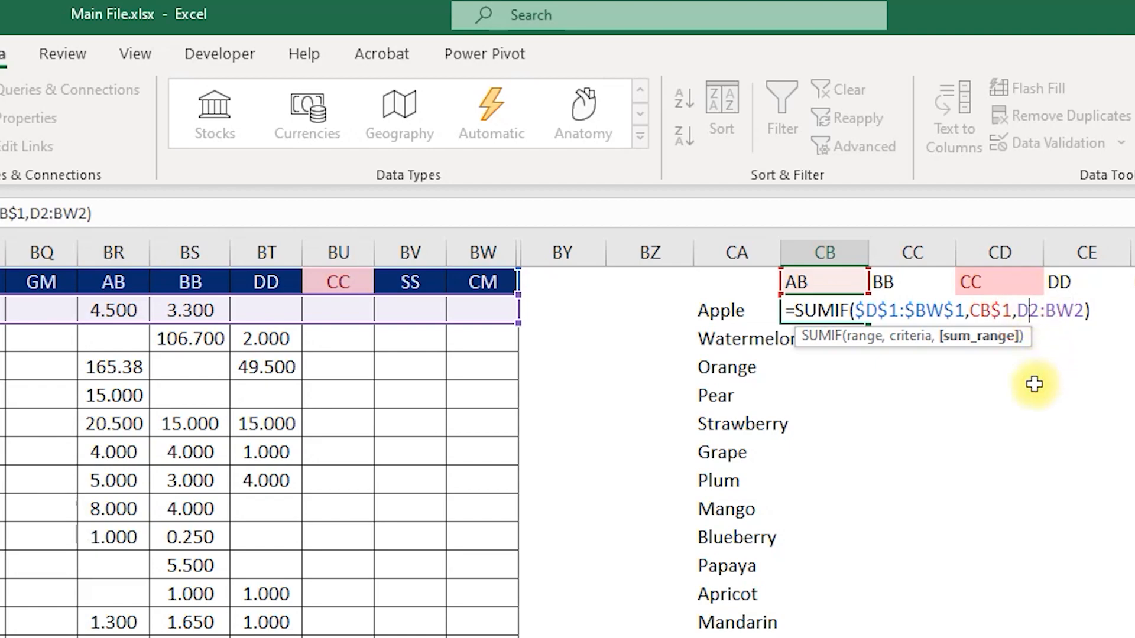
key(F4)
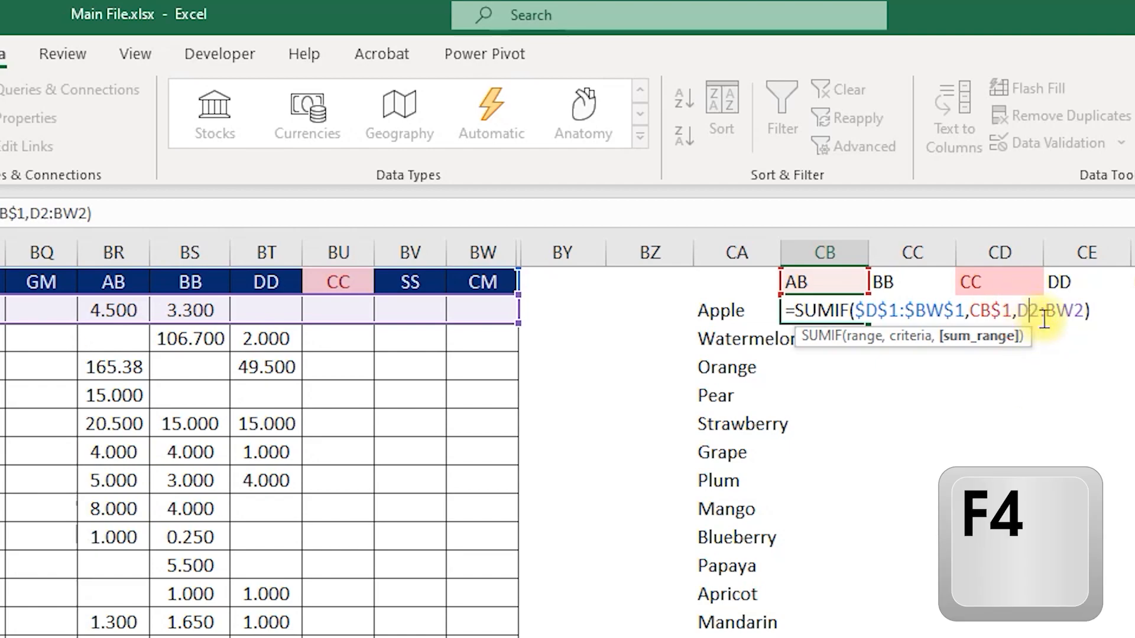
key(F4)
key(F4)
key(F4)
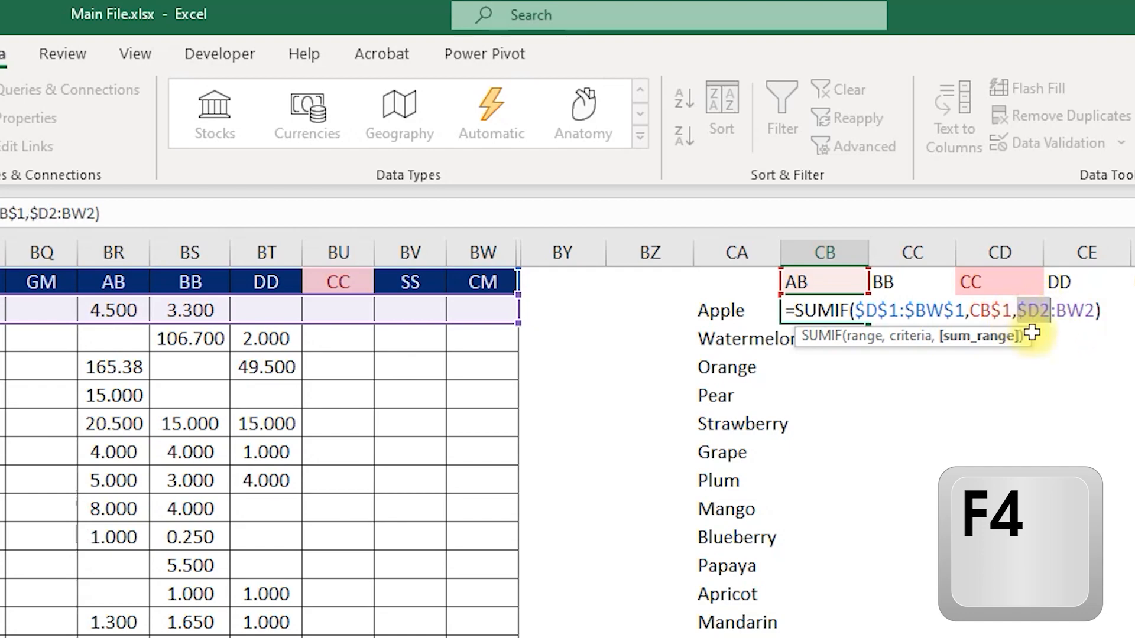
click(1103, 311)
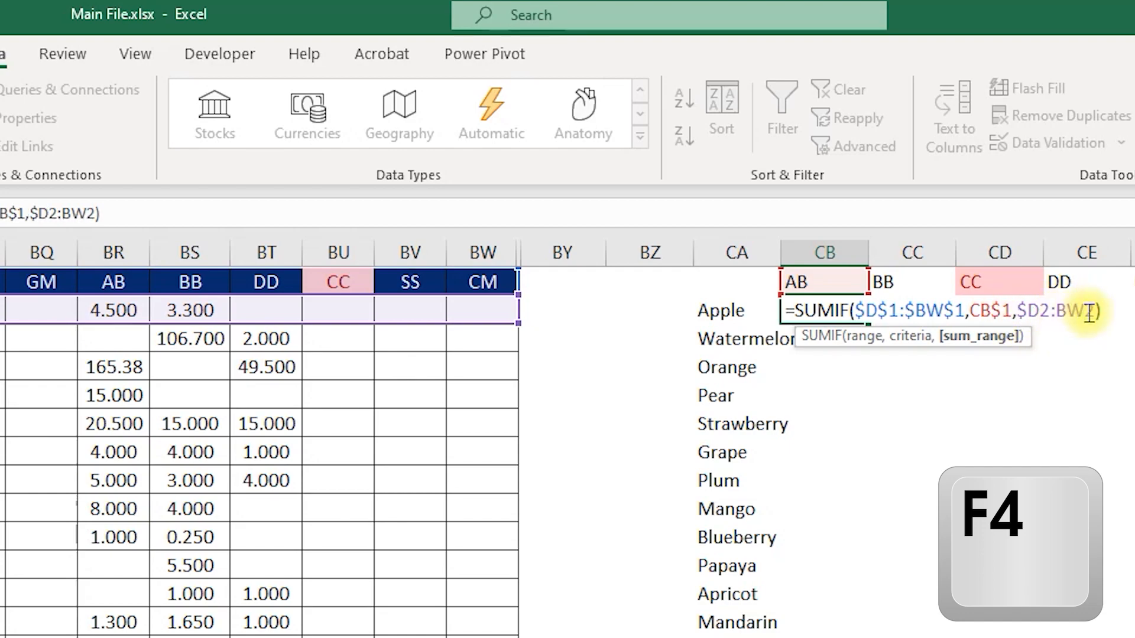
key(F4)
key(F4)
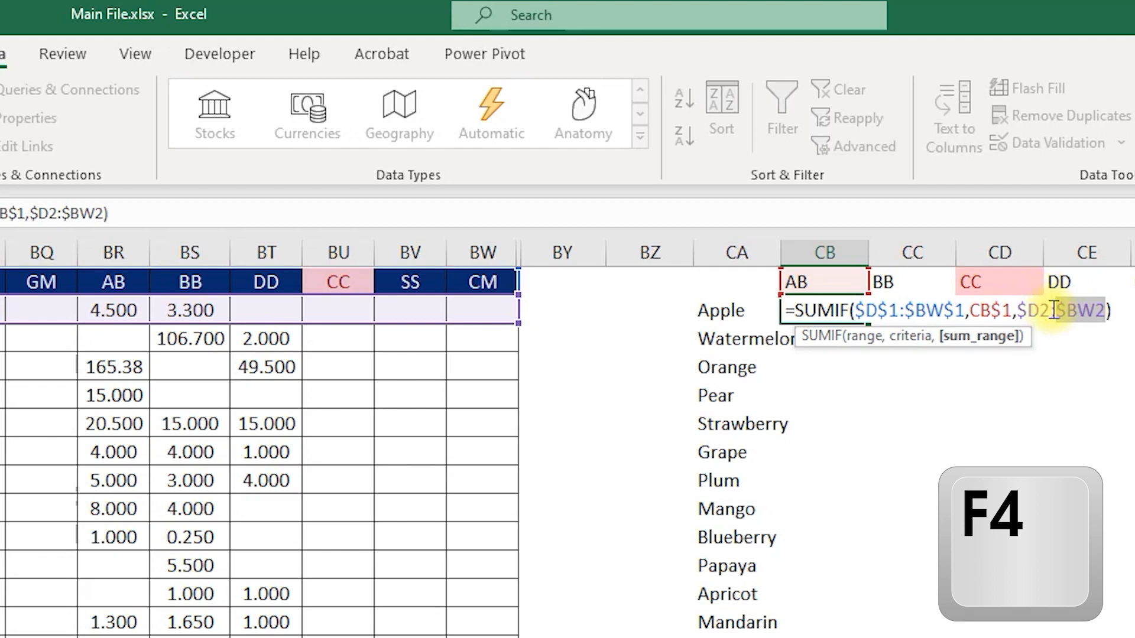
key(Return)
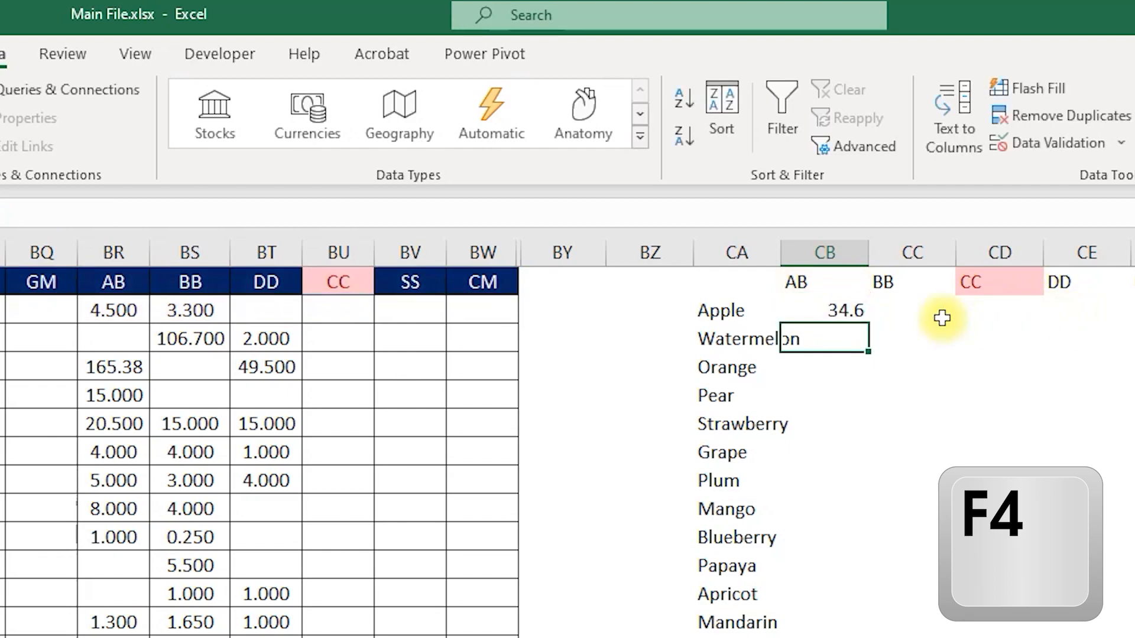
Step: Fill CB2's SUMIF formula across to column CL and down through all the fruit rows of the summary
click(848, 308)
drag(872, 330, 1134, 328)
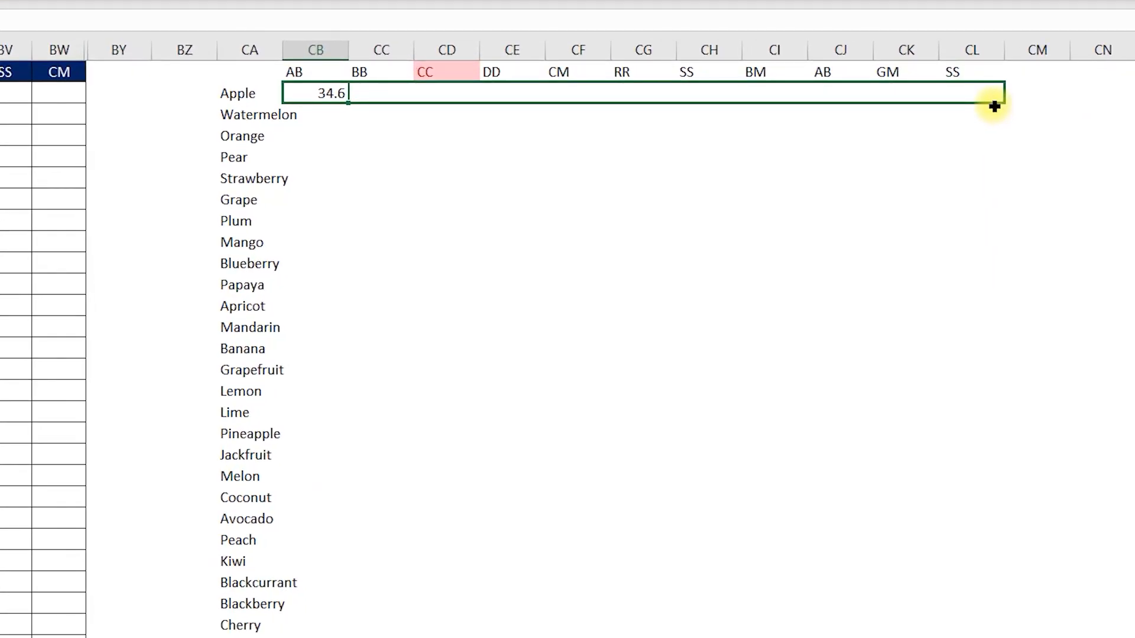
drag(994, 107, 1005, 637)
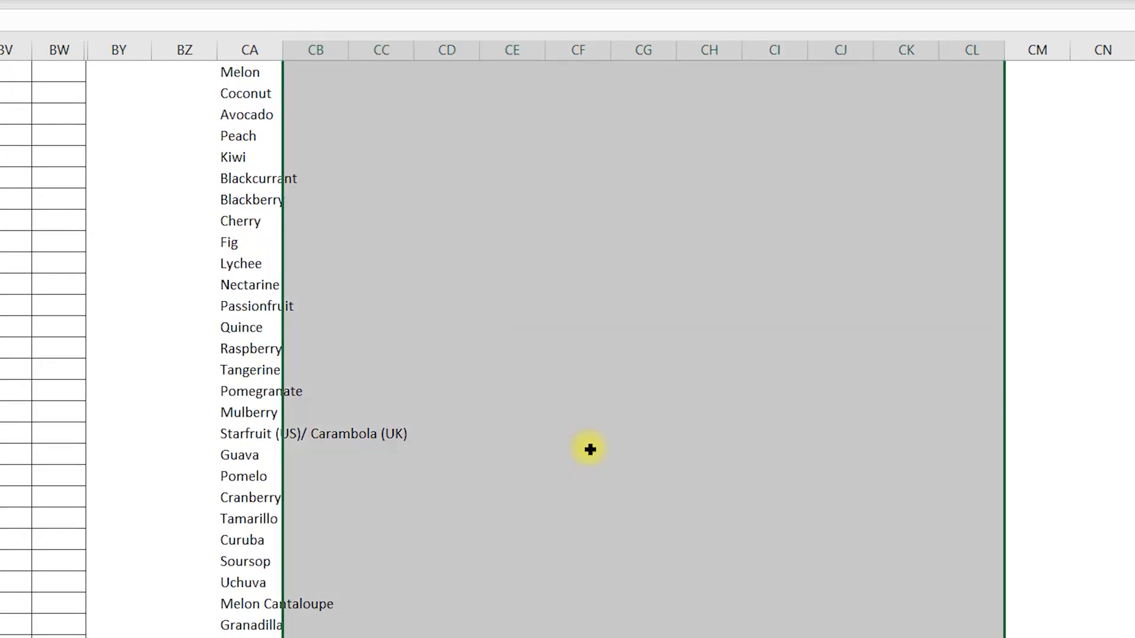
scroll(544, 294, up, 6)
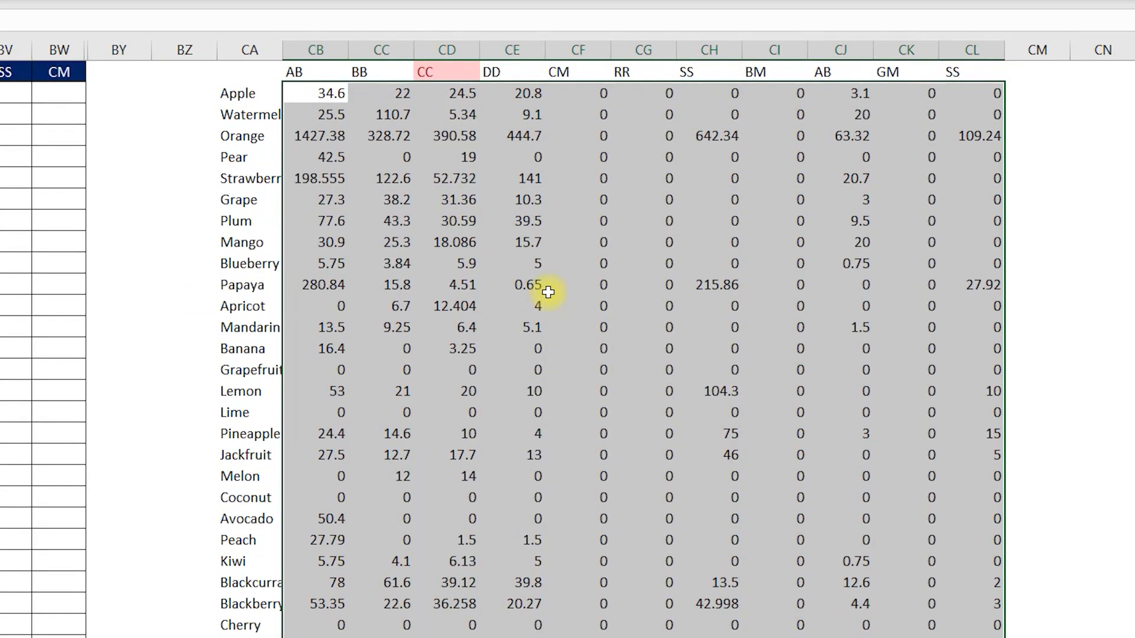
scroll(684, 321, down, 4)
scroll(630, 311, up, 4)
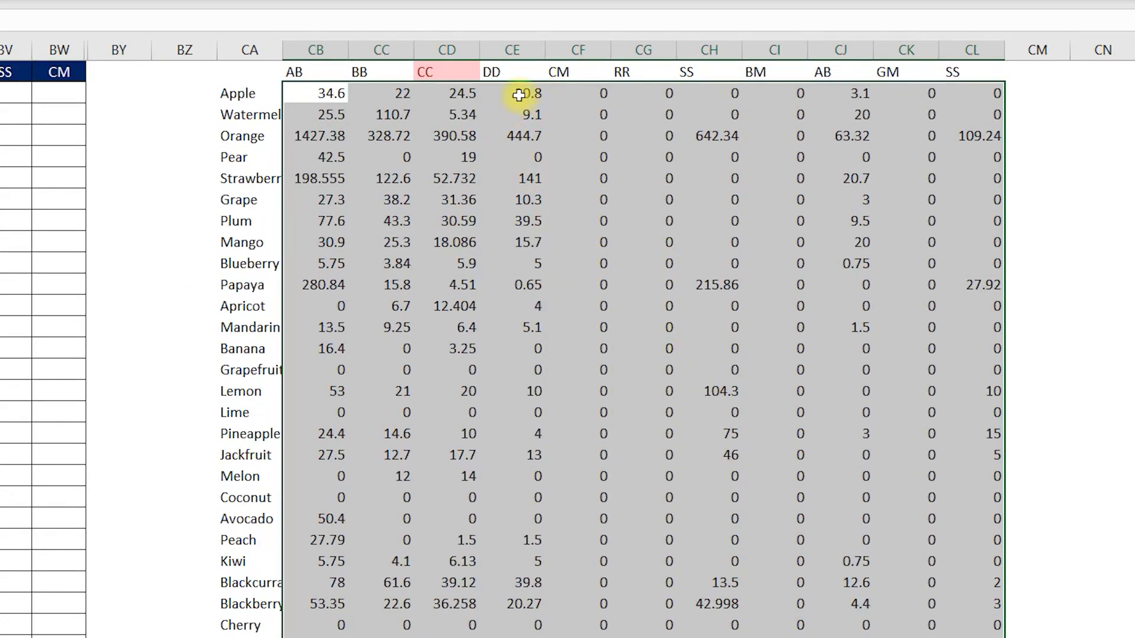
Step: Select Apple's quantities under the CC headers in F2, O2, T2 and Y2 to check their sum
click(439, 72)
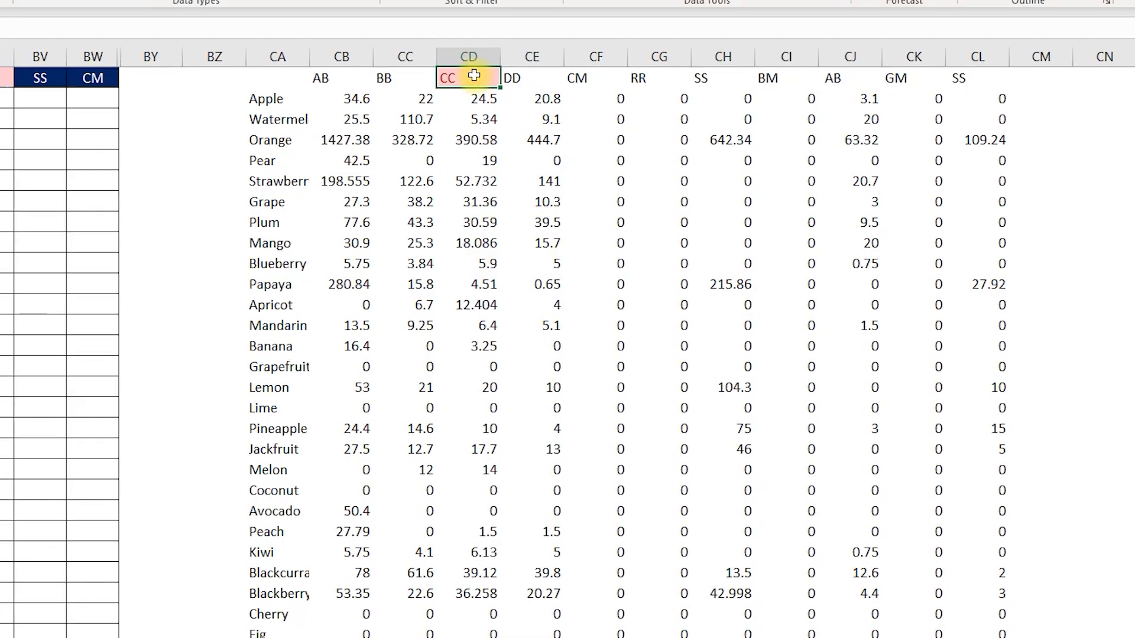
key(Home)
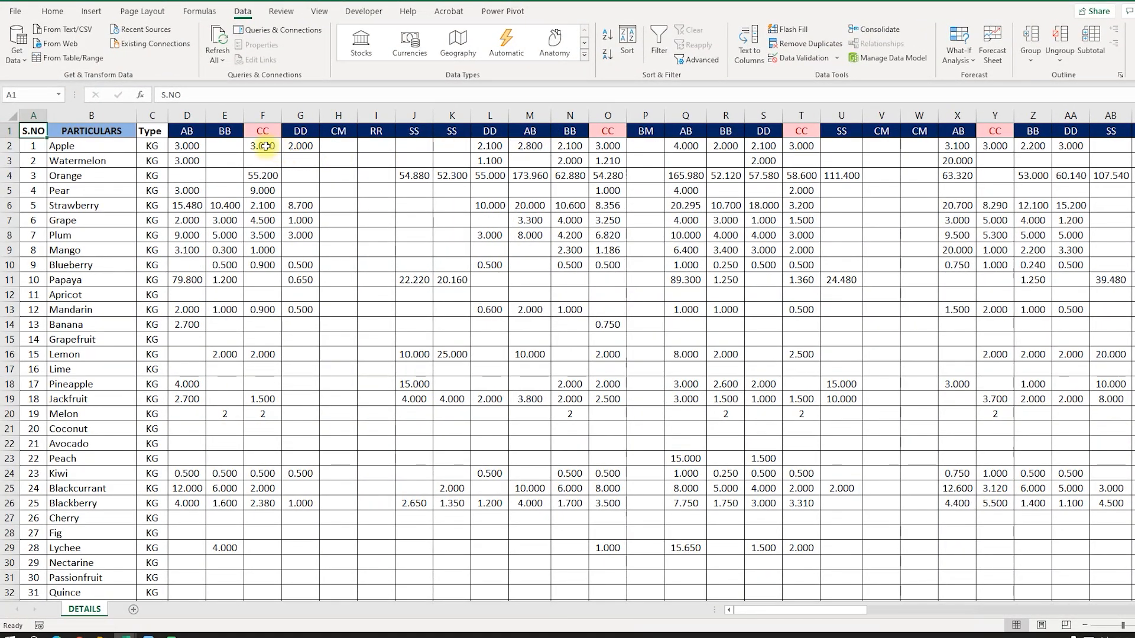
click(266, 146)
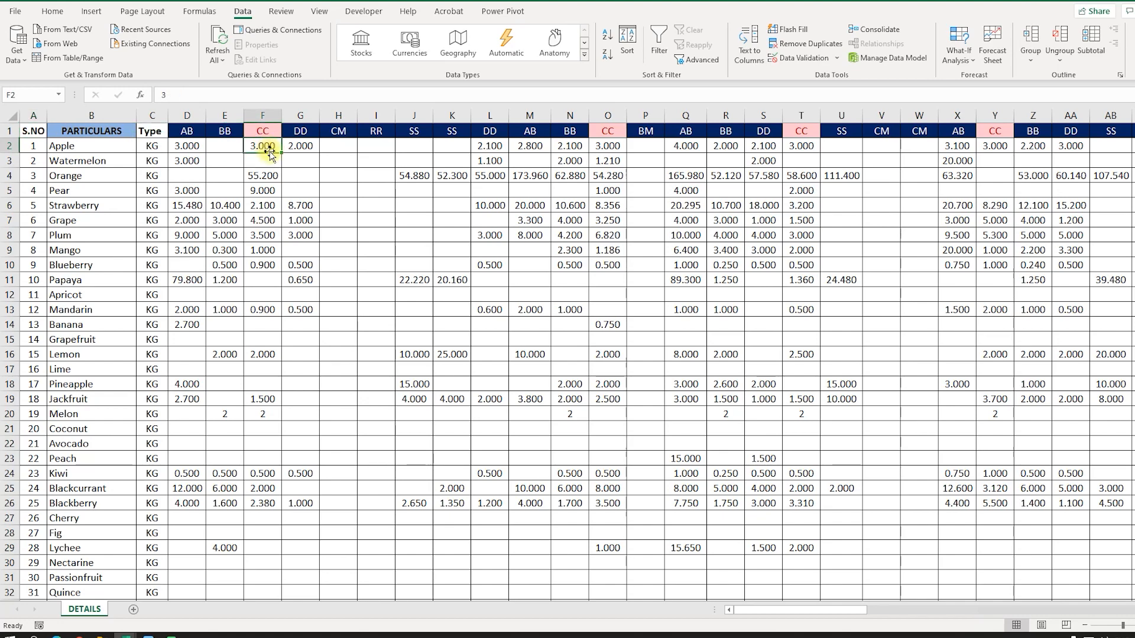
ctrl+click(606, 146)
ctrl+click(819, 147)
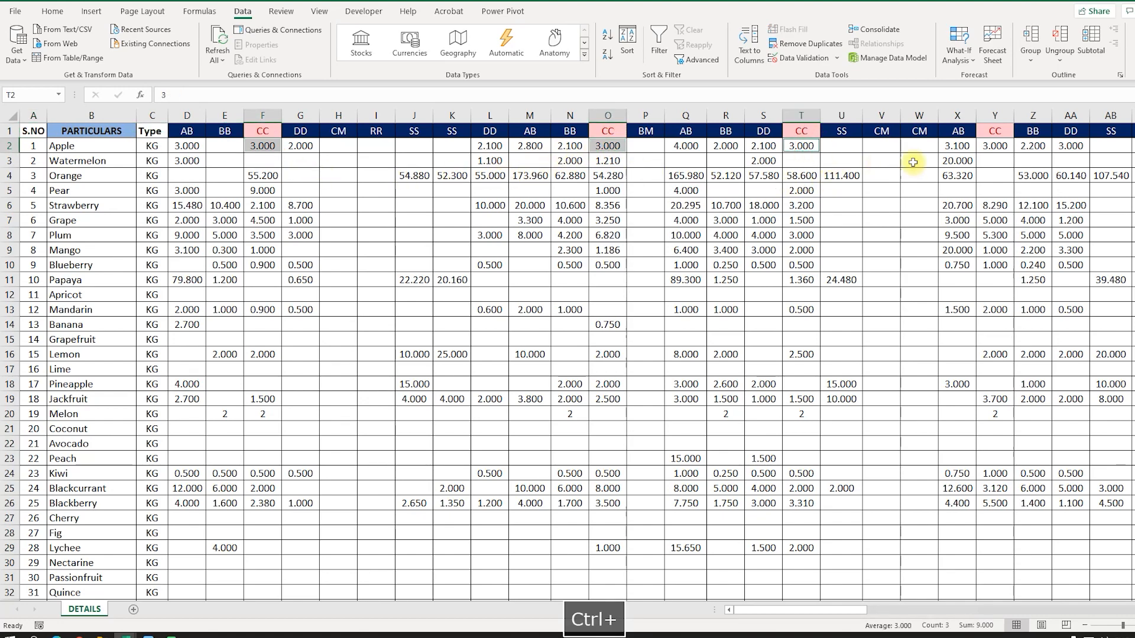
ctrl+click(995, 148)
Step: Add Apple's remaining CC cells from AG2 to BU2 to the selection and compare the sum with CD2
drag(834, 617, 927, 616)
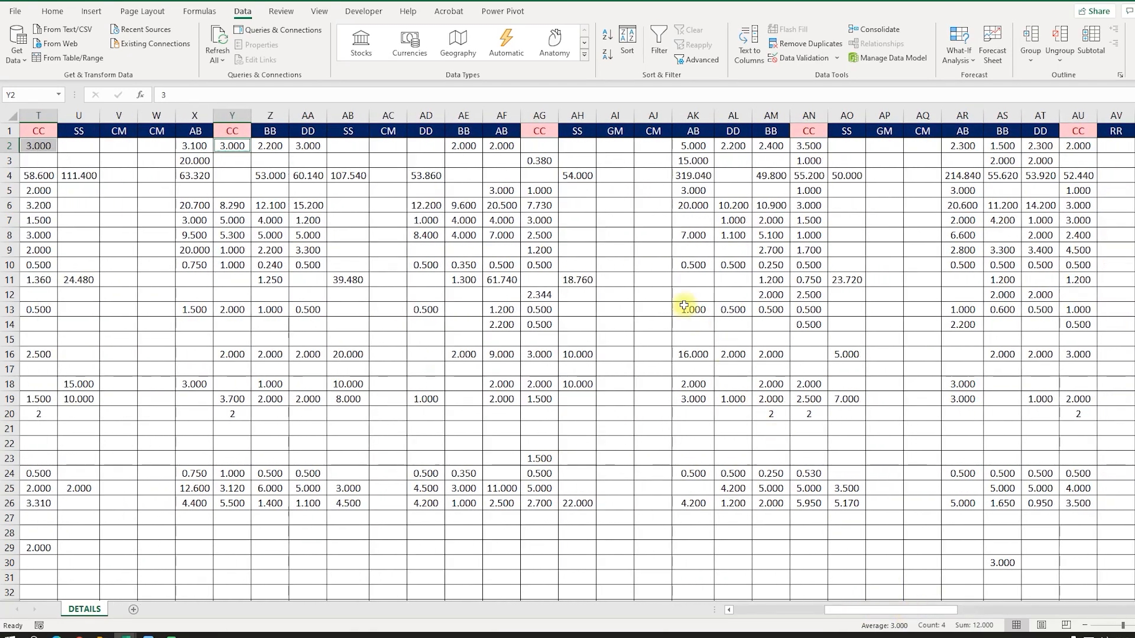
ctrl+click(538, 145)
ctrl+click(810, 146)
ctrl+click(1076, 147)
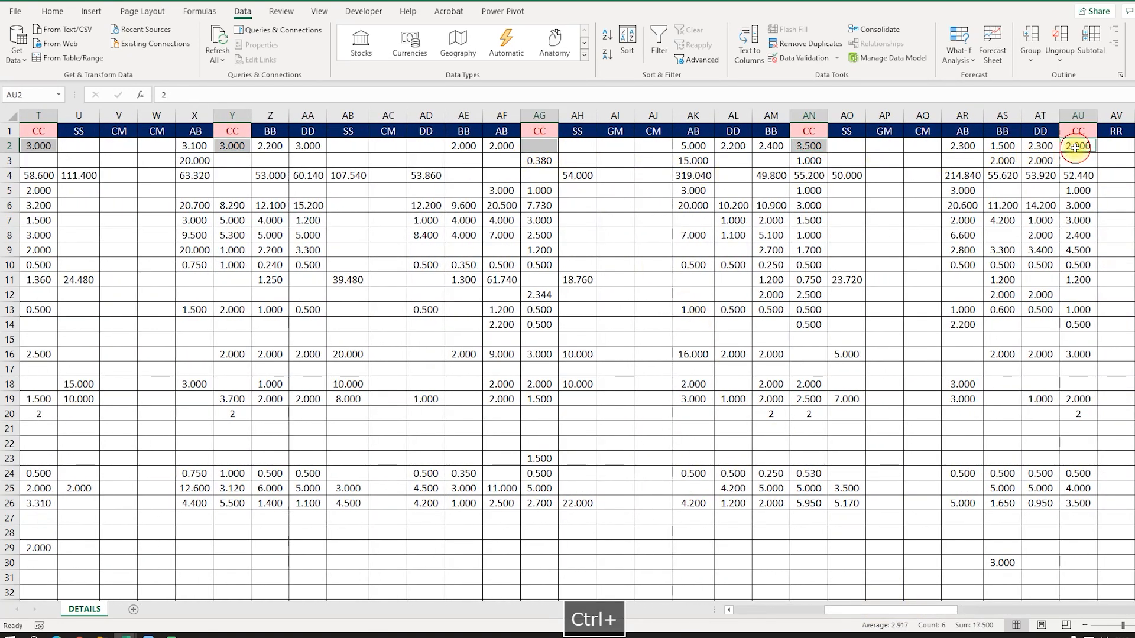
drag(842, 614, 942, 613)
ctrl+click(537, 147)
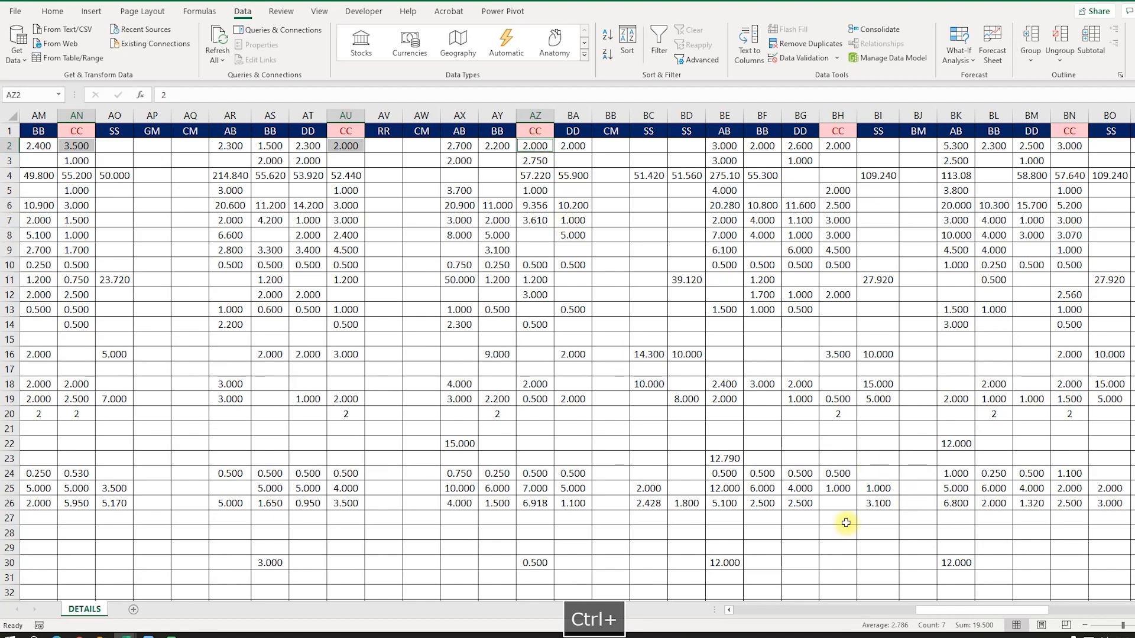
ctrl+click(835, 145)
ctrl+click(1068, 149)
drag(938, 610, 1015, 608)
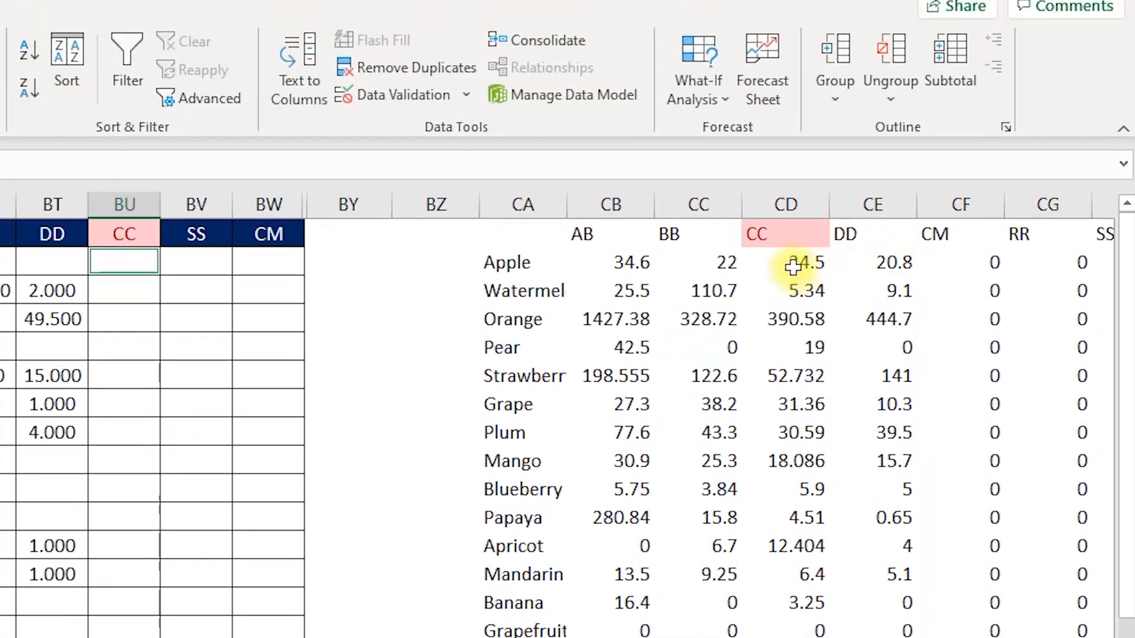
click(793, 307)
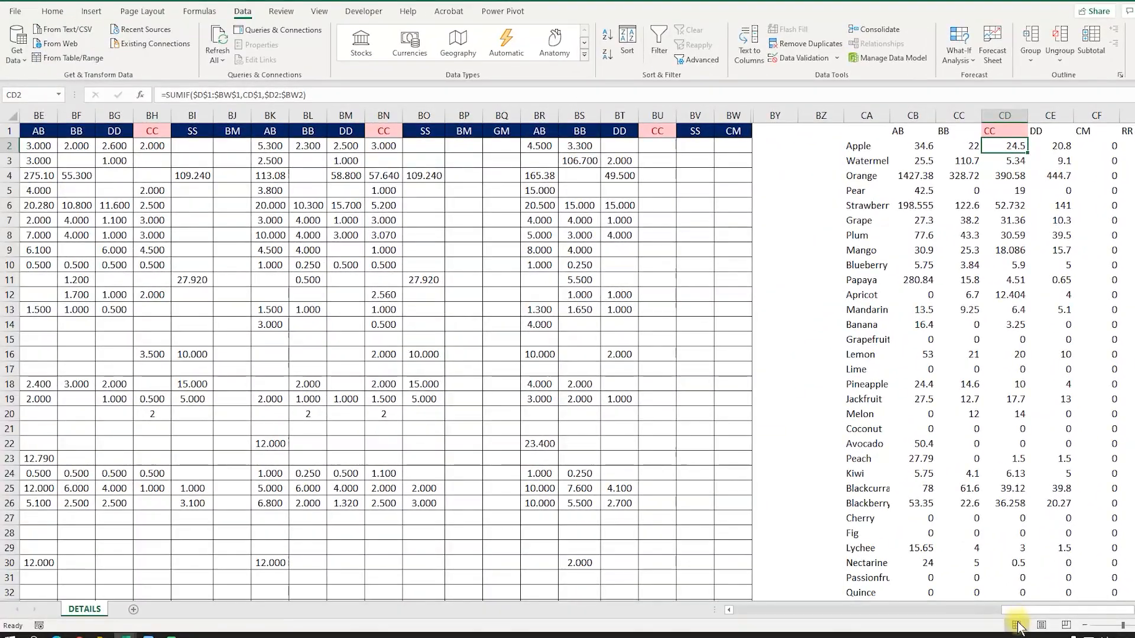
Step: Look across the summary totals along the Jackfruit row, and examine the SUMIF formula in CB2 without changing it
click(1017, 398)
key(Tab)
key(Tab)
key(Tab)
key(Tab)
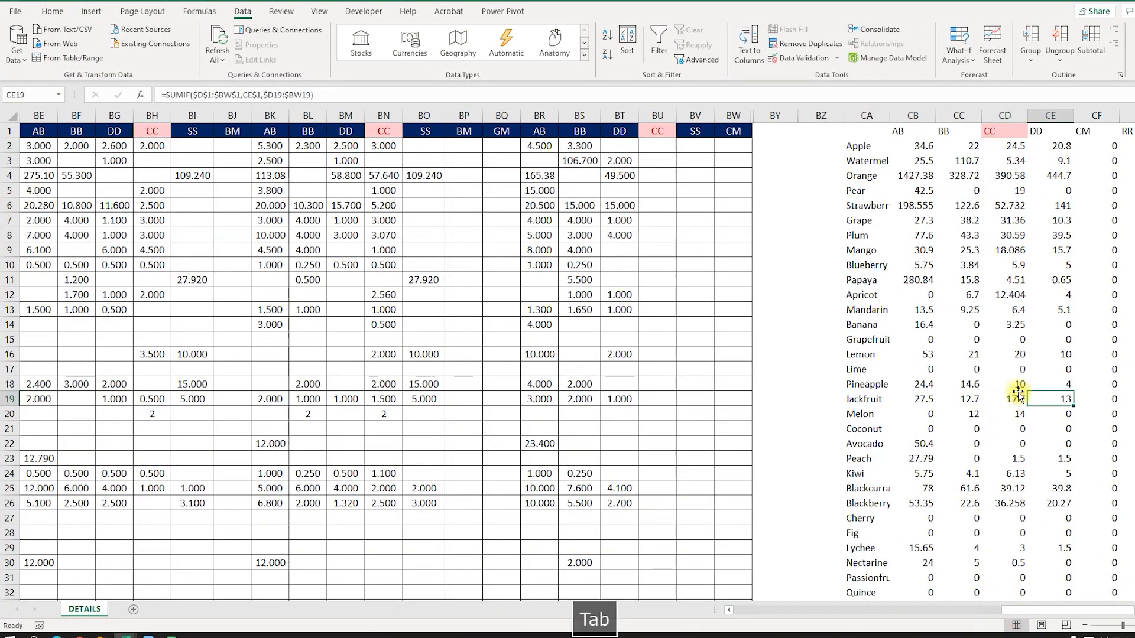
key(Tab)
key(Tab)
key(Tab)
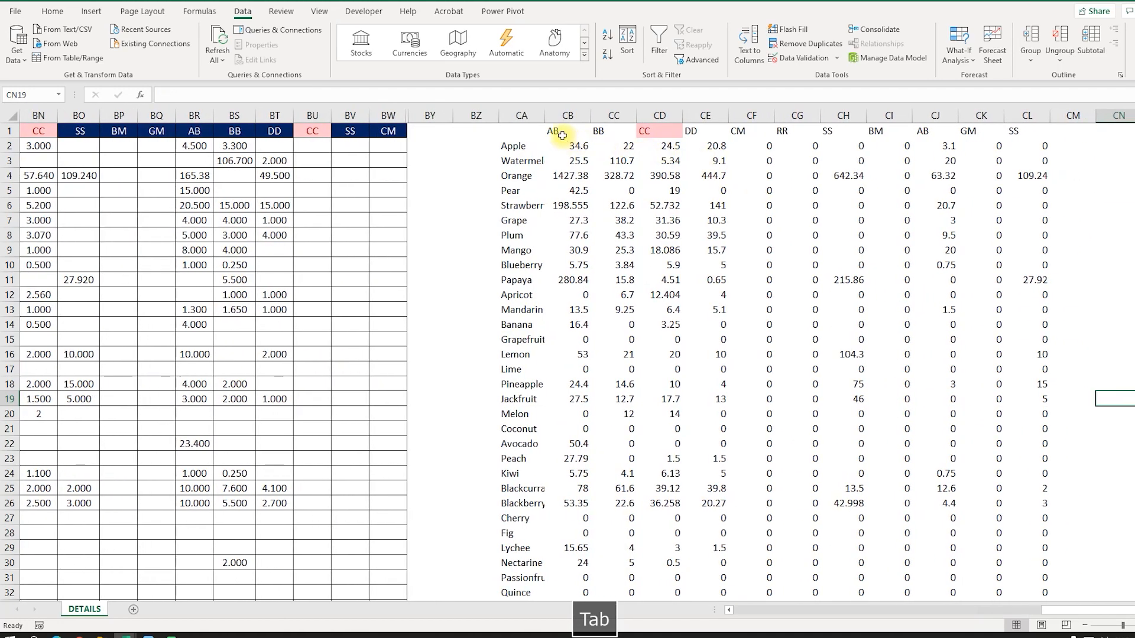
click(563, 135)
click(576, 149)
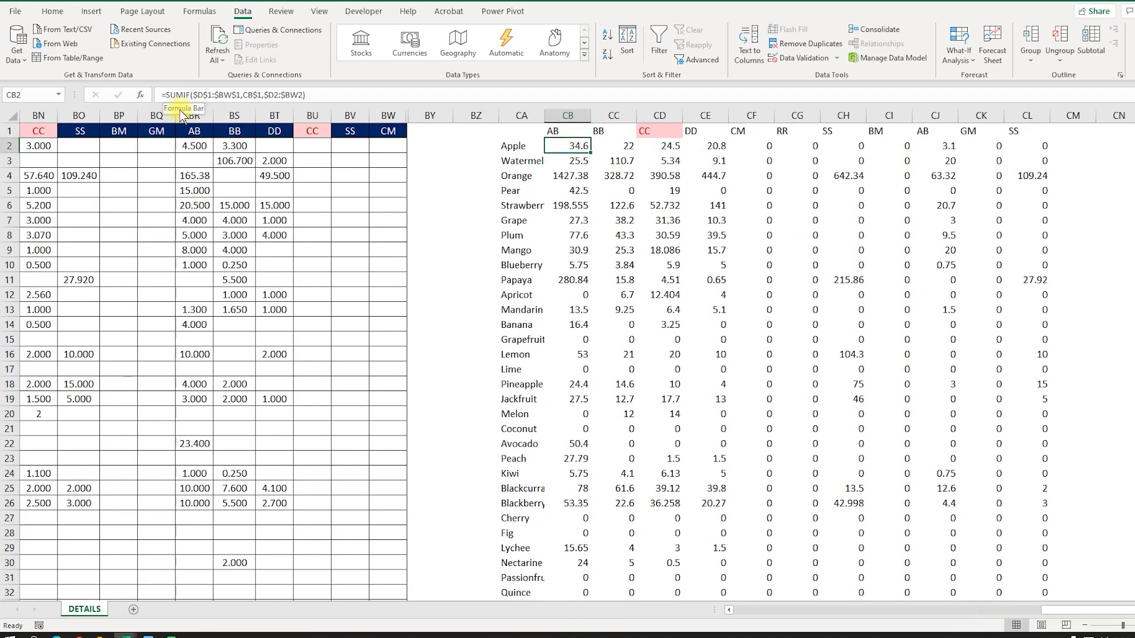
double_click(581, 146)
drag(584, 146, 716, 149)
key(Escape)
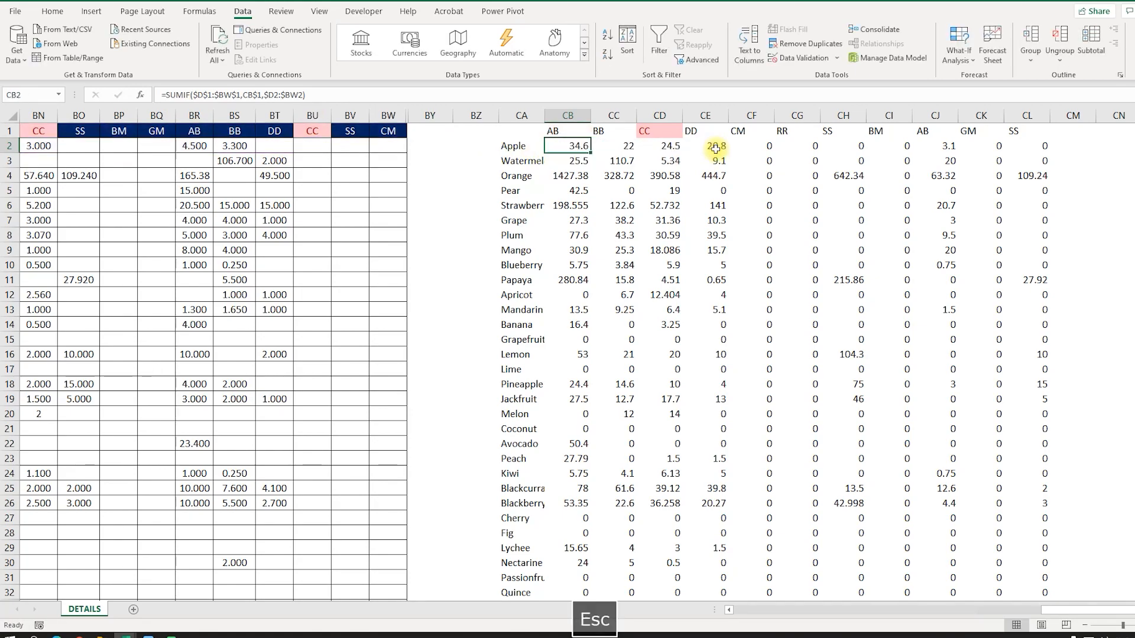
Step: Review the data headers, the summary codes in CB1:CL1 and the ranges in CB2's formula, ending at the start of the sheet
drag(387, 131, 359, 130)
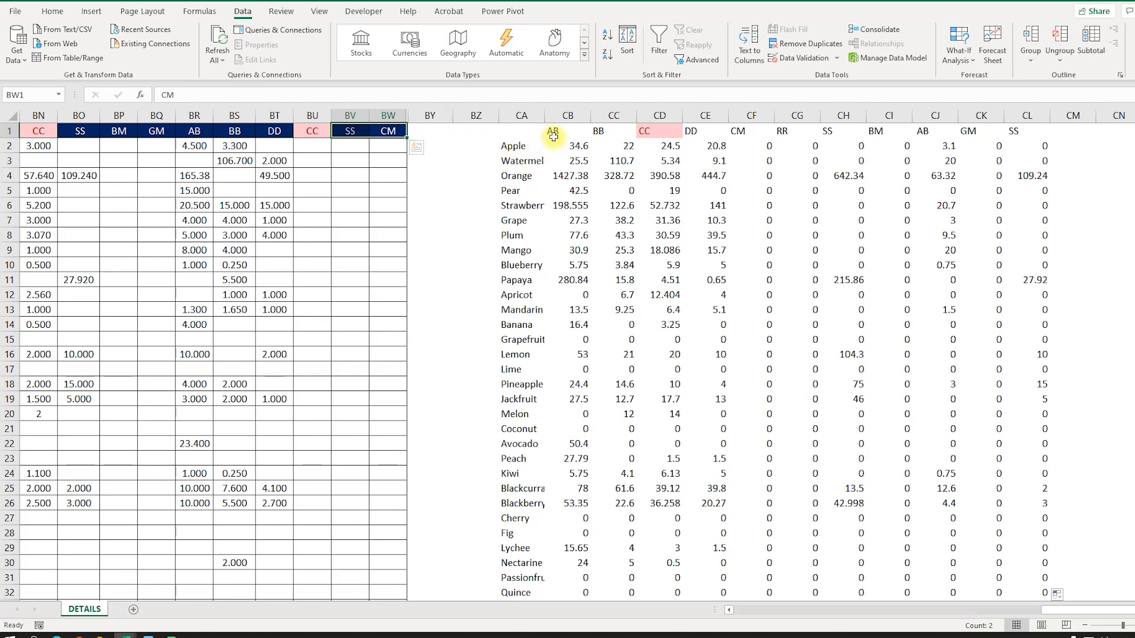
drag(553, 131, 1008, 131)
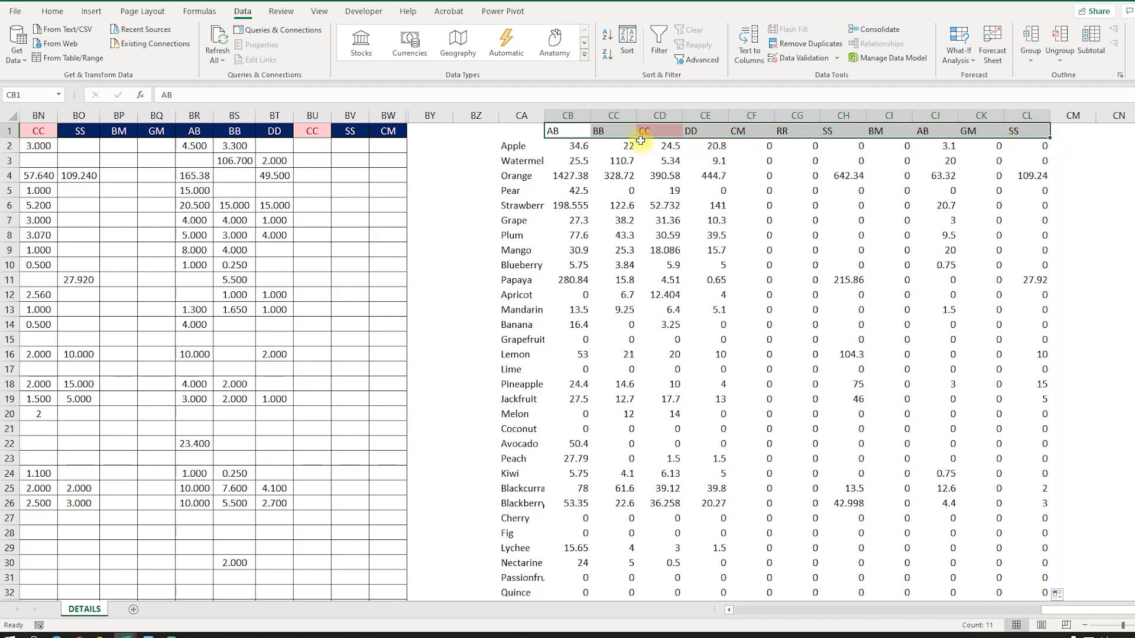
double_click(581, 146)
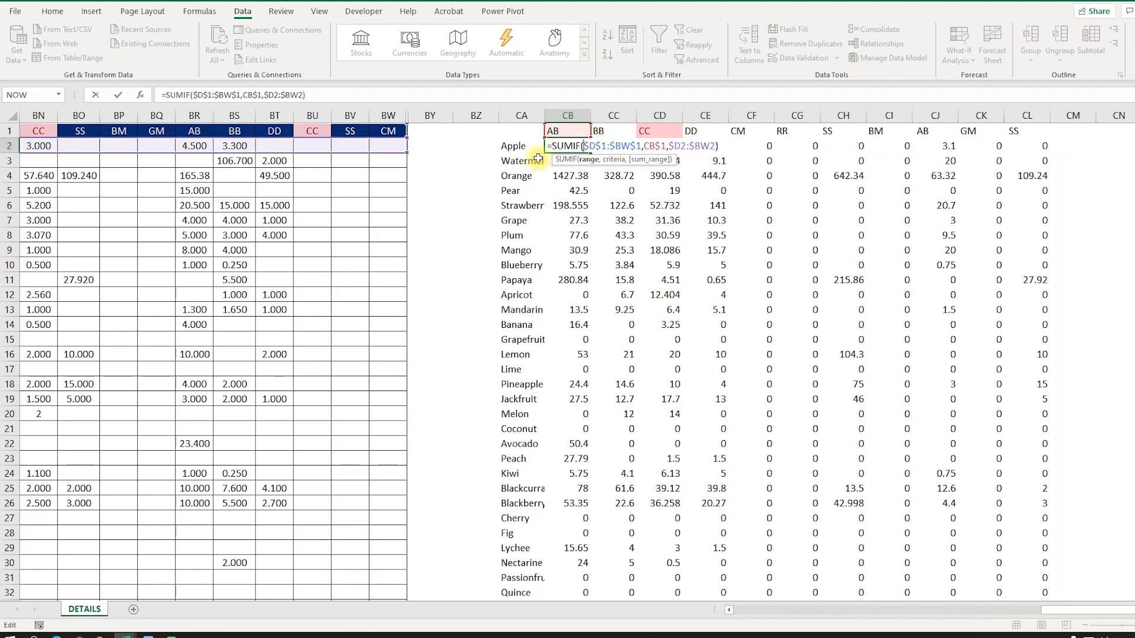
key(Escape)
key(F2)
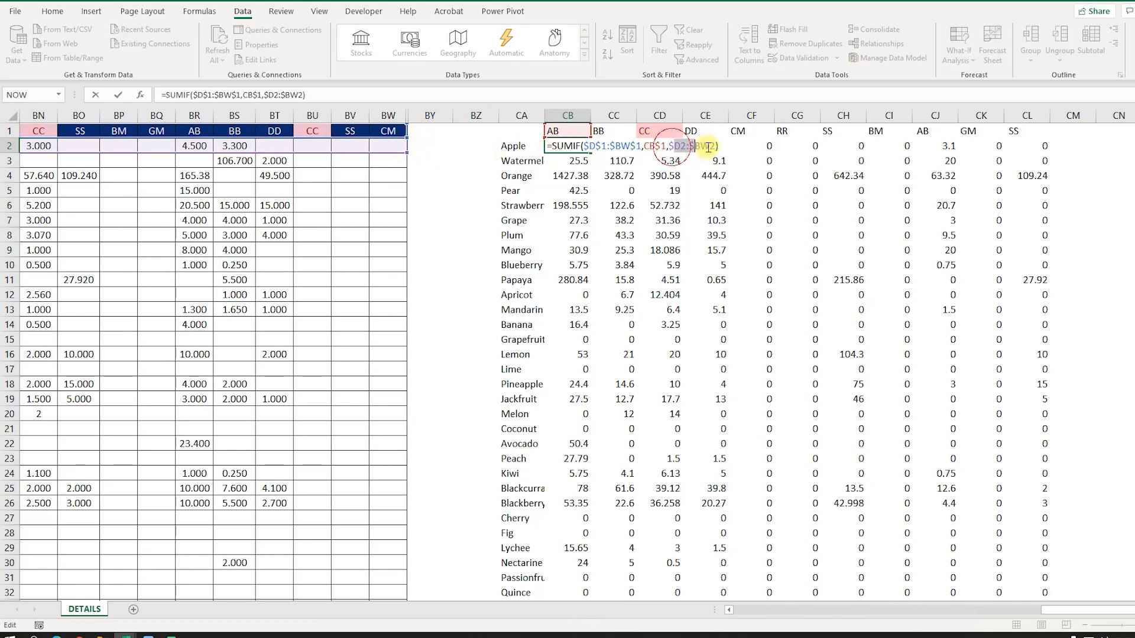
key(Escape)
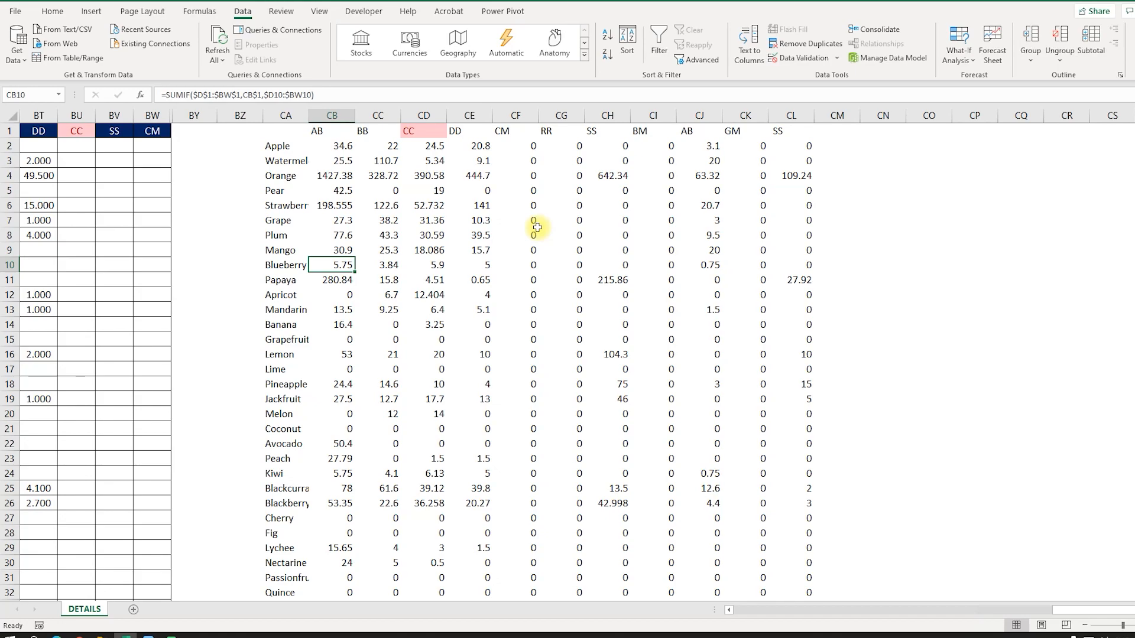
key(ctrl+Home)
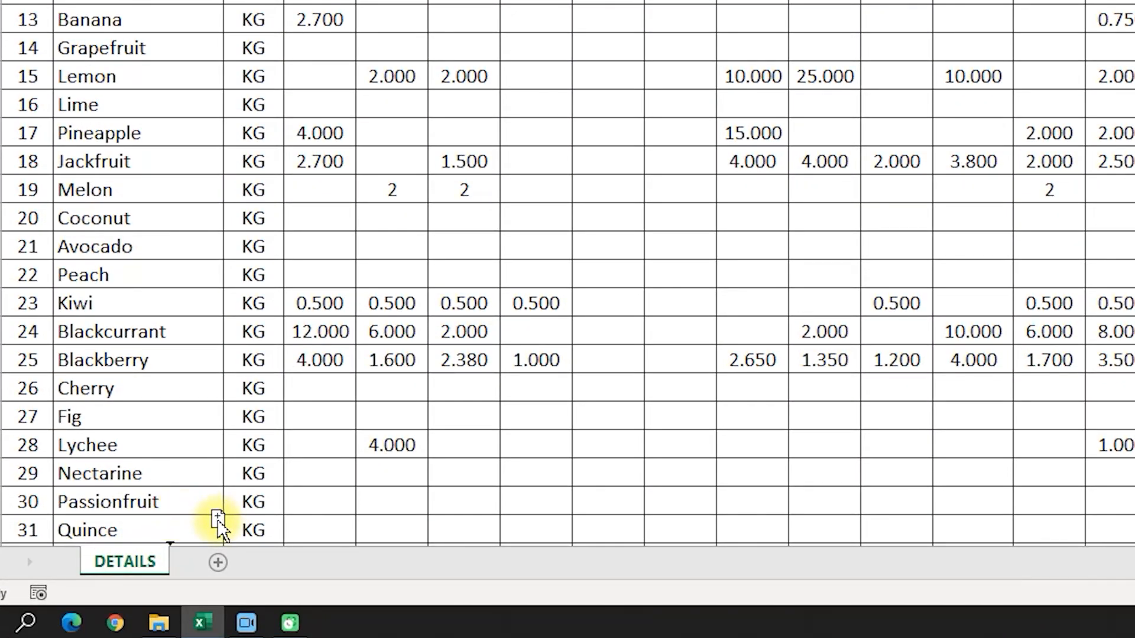
Step: Duplicate the DETAILS sheet with its data and rename the copy UsingPQ
drag(218, 520, 217, 520)
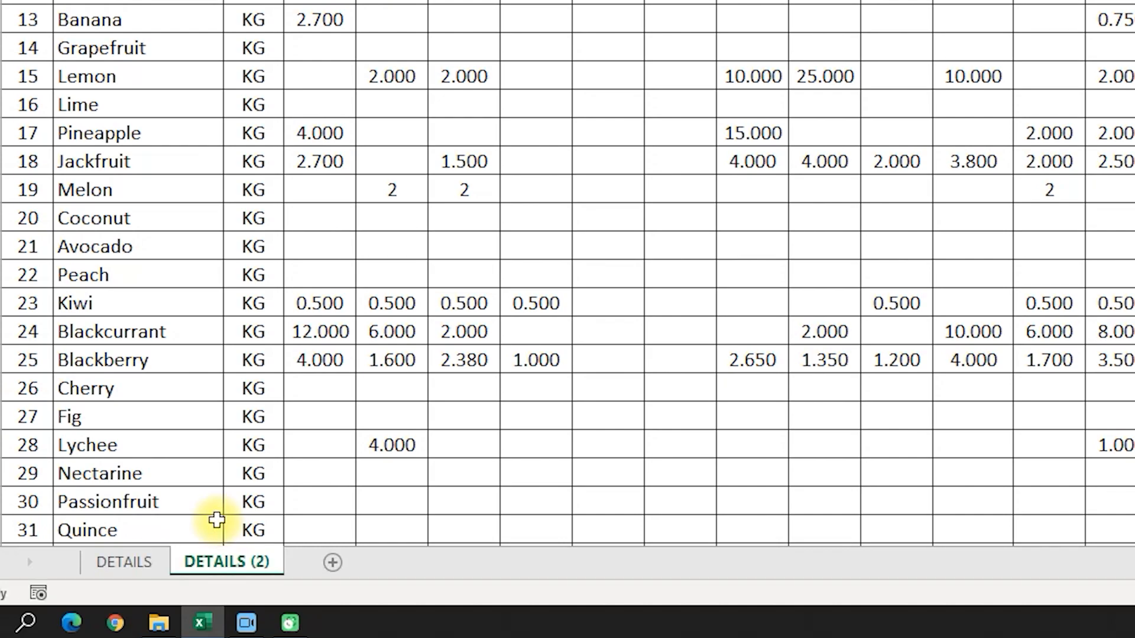
double_click(225, 571)
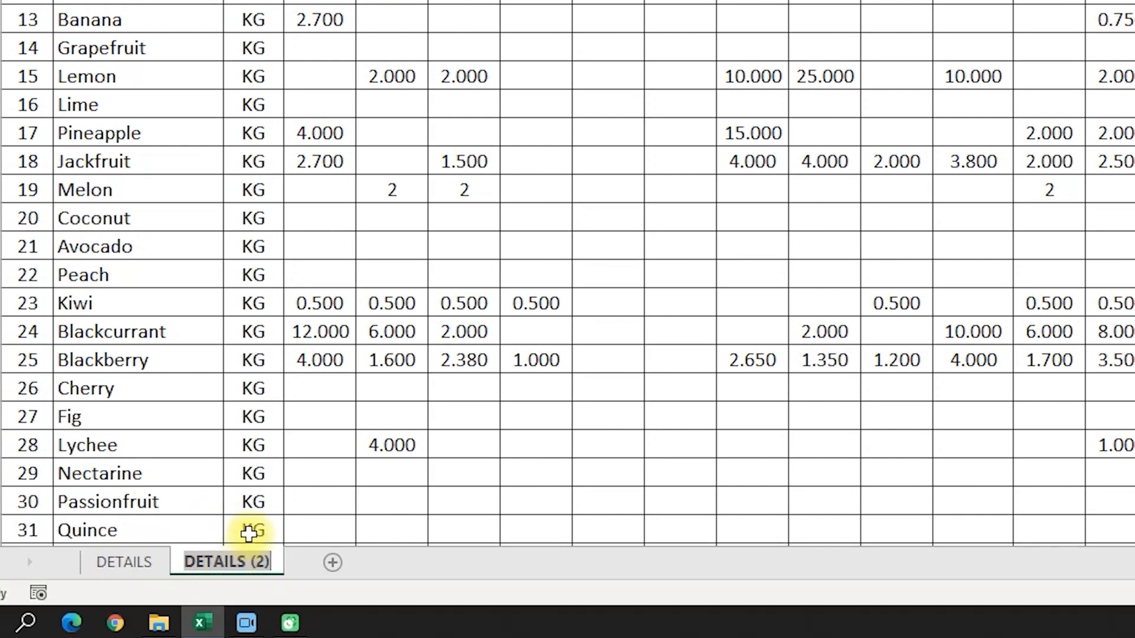
text(UsingPQ)
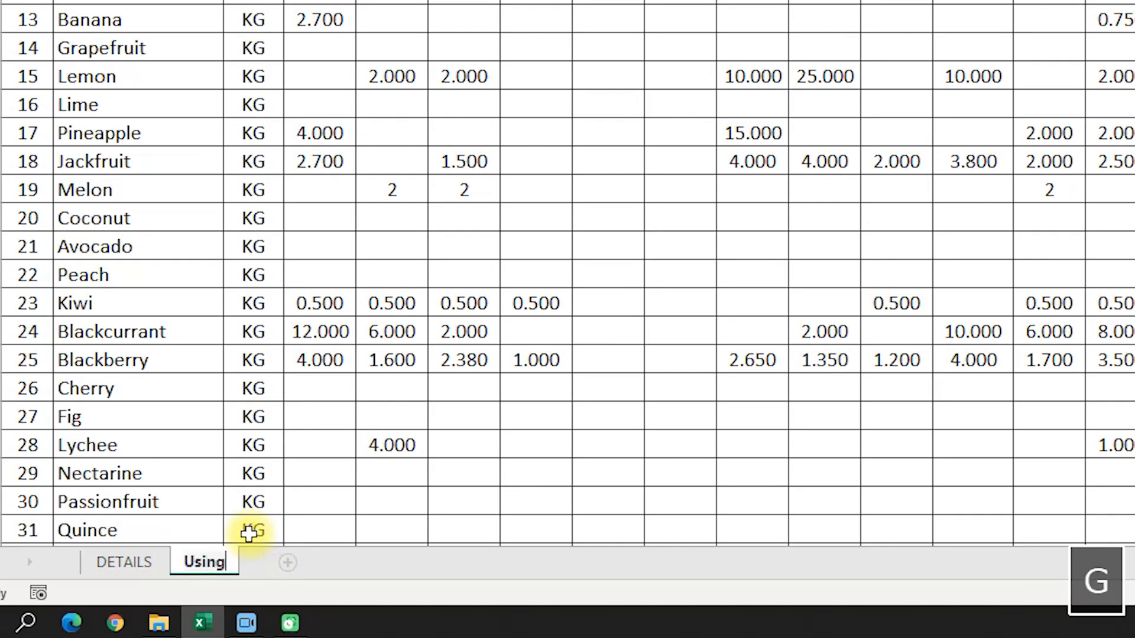
key(Return)
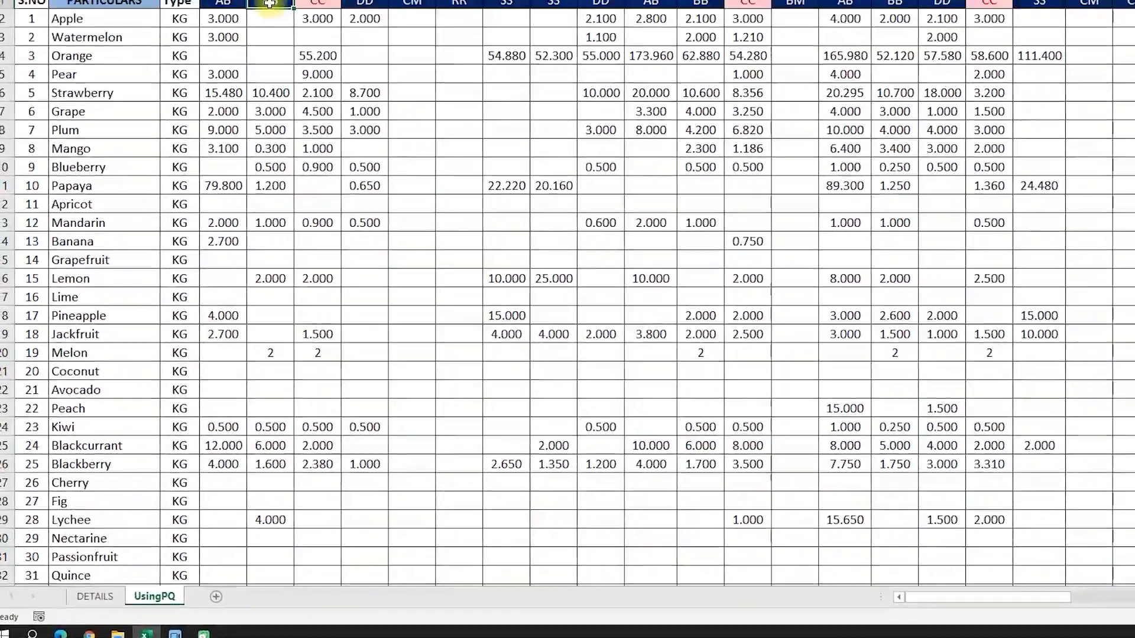
Step: Delete the formula summary table beside the data on the UsingPQ sheet, return to A1 and save the workbook
key(ctrl+Right)
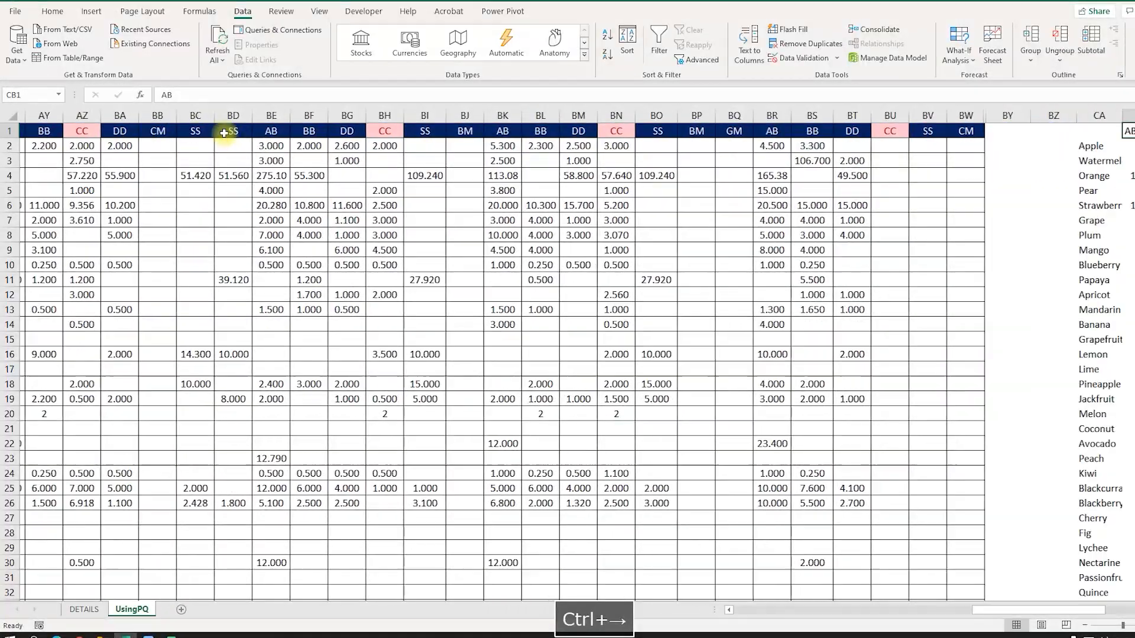
key(ctrl+Right)
key(ctrl+shift+Down)
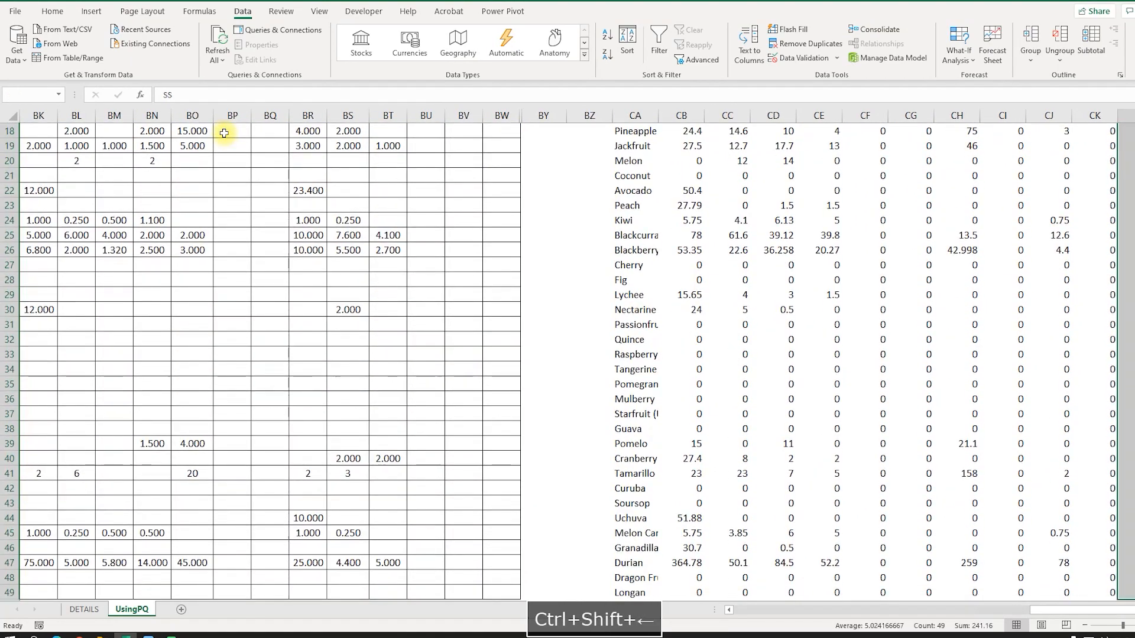
key(shift+Left)
key(shift+Left)
key(shift+Left)
key(shift+Left)
key(shift+Left)
key(shift+Left)
key(shift+Left)
key(shift+Left)
key(shift+Left)
key(shift+Left)
key(Delete)
key(ctrl+Home)
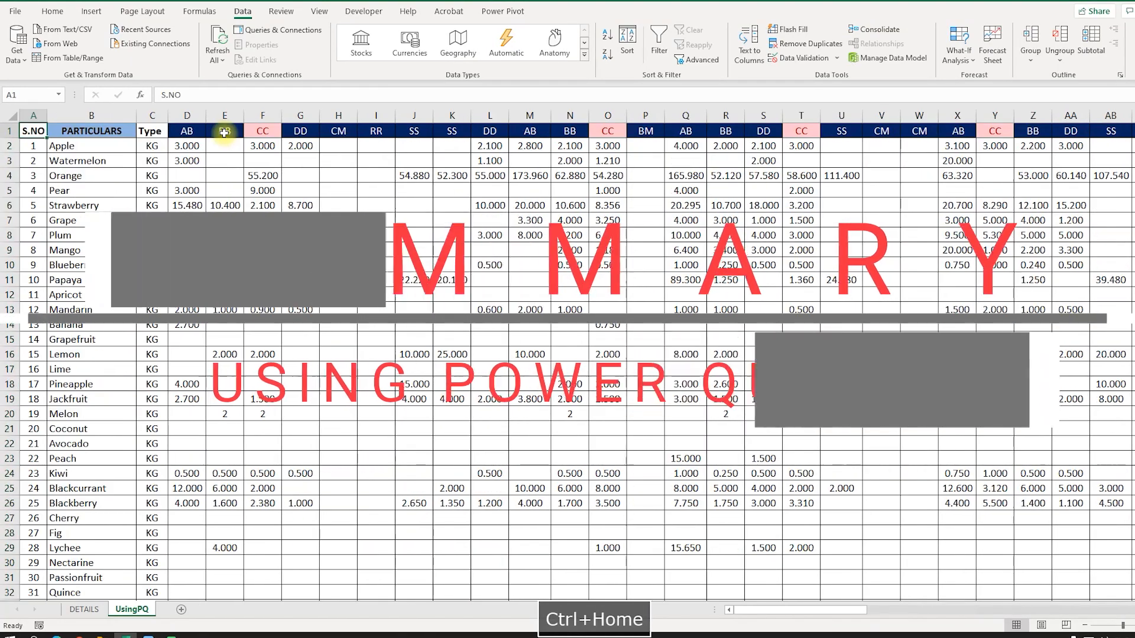
key(ctrl+s)
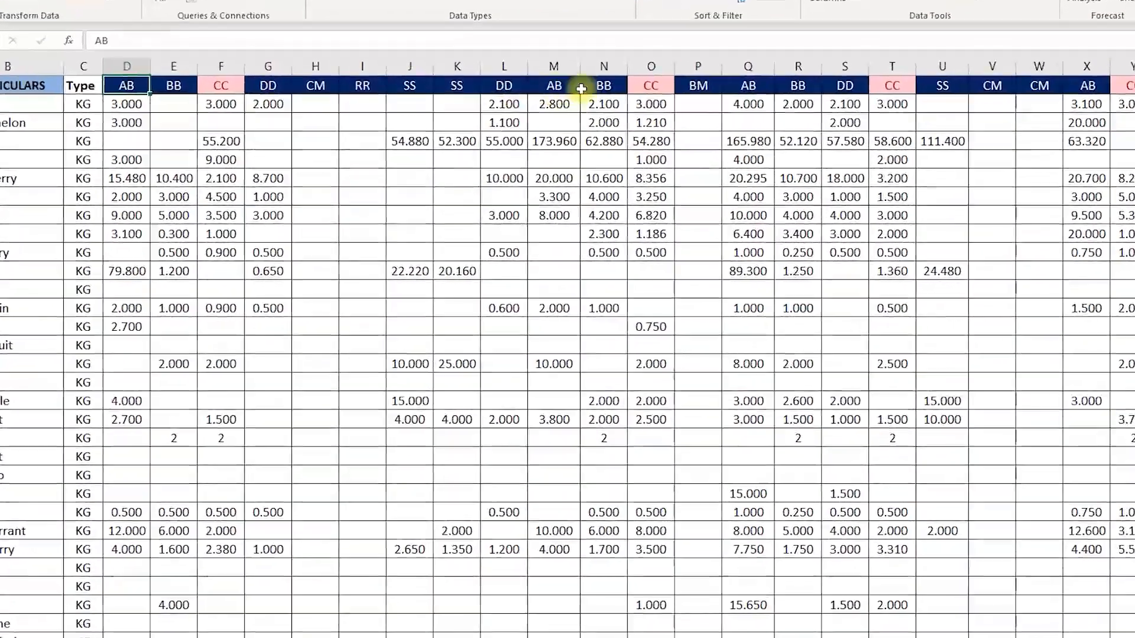
Step: Examine the repeated AB and BB header codes across row 1 of the data
click(558, 132)
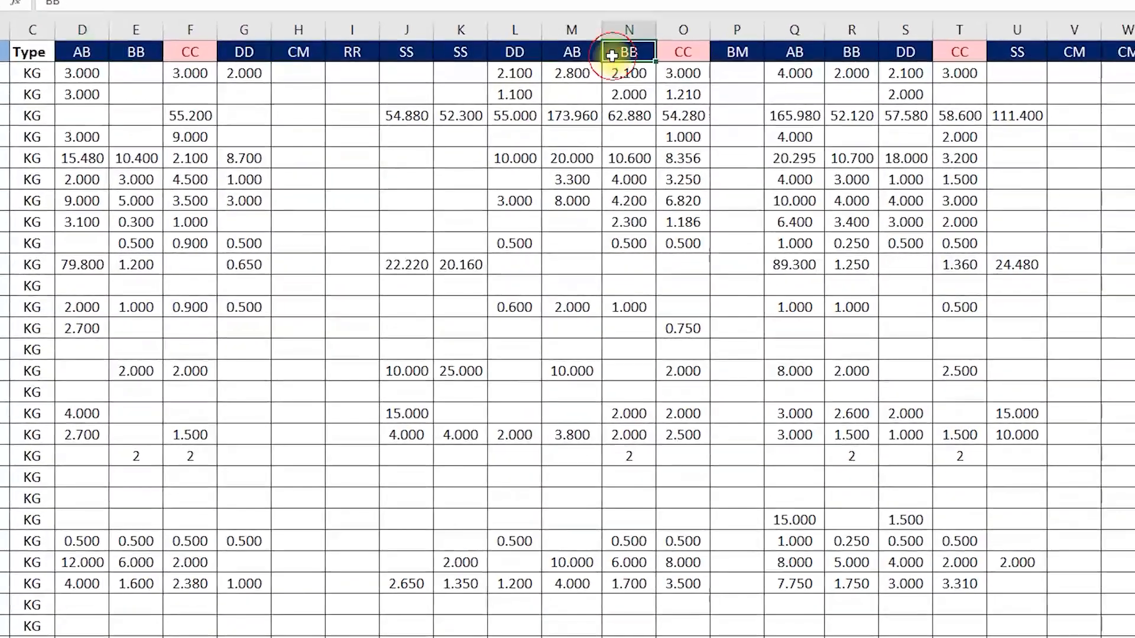
click(88, 52)
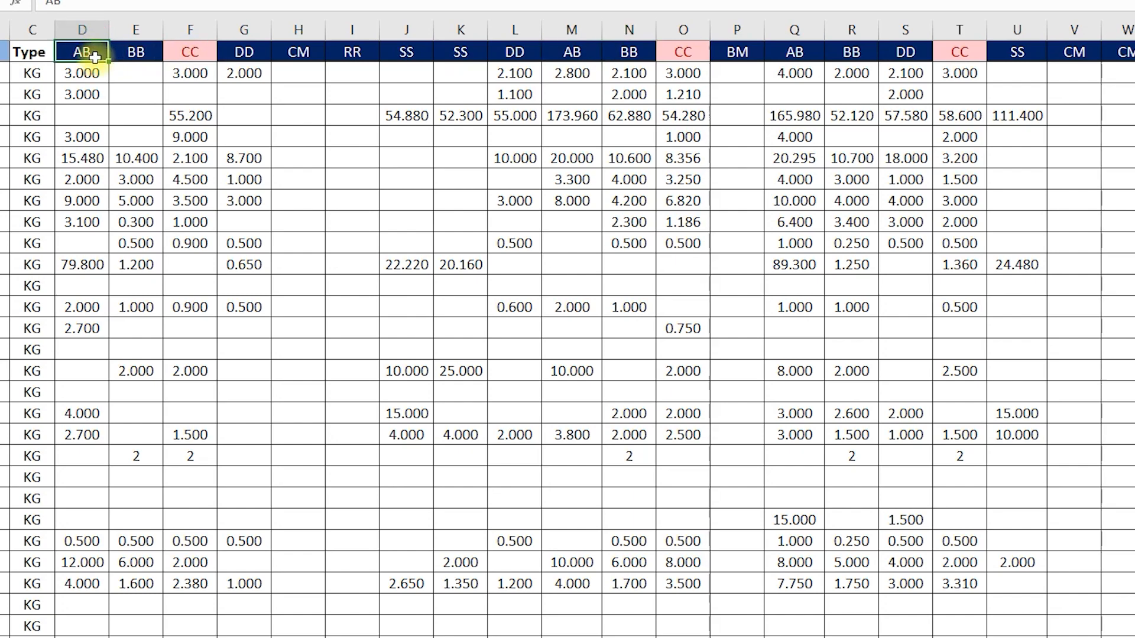
click(573, 51)
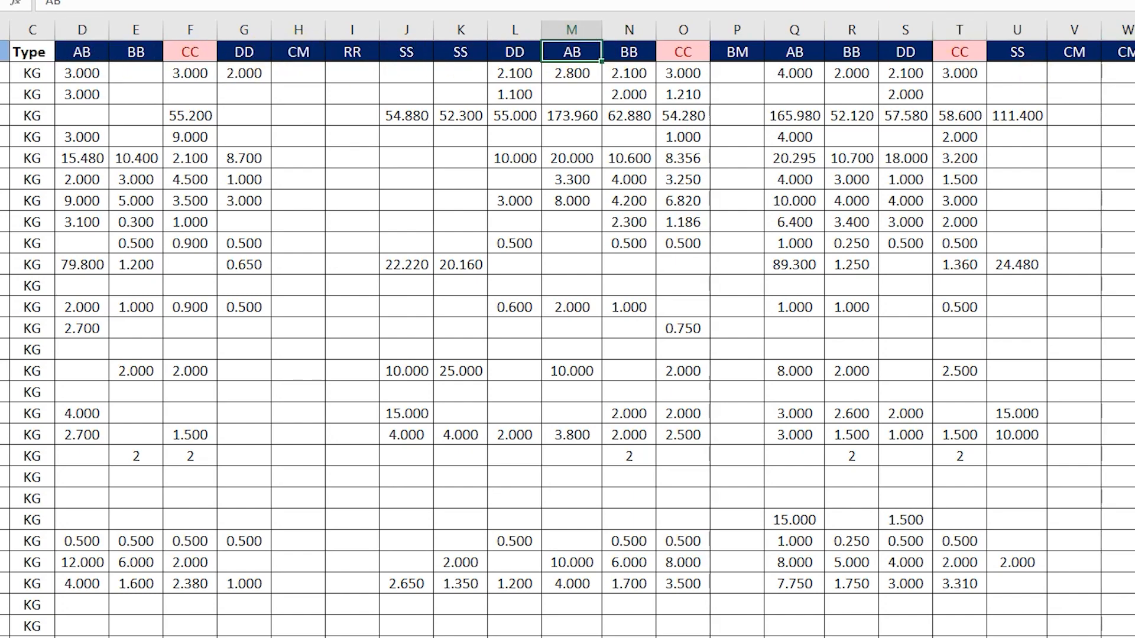
click(134, 47)
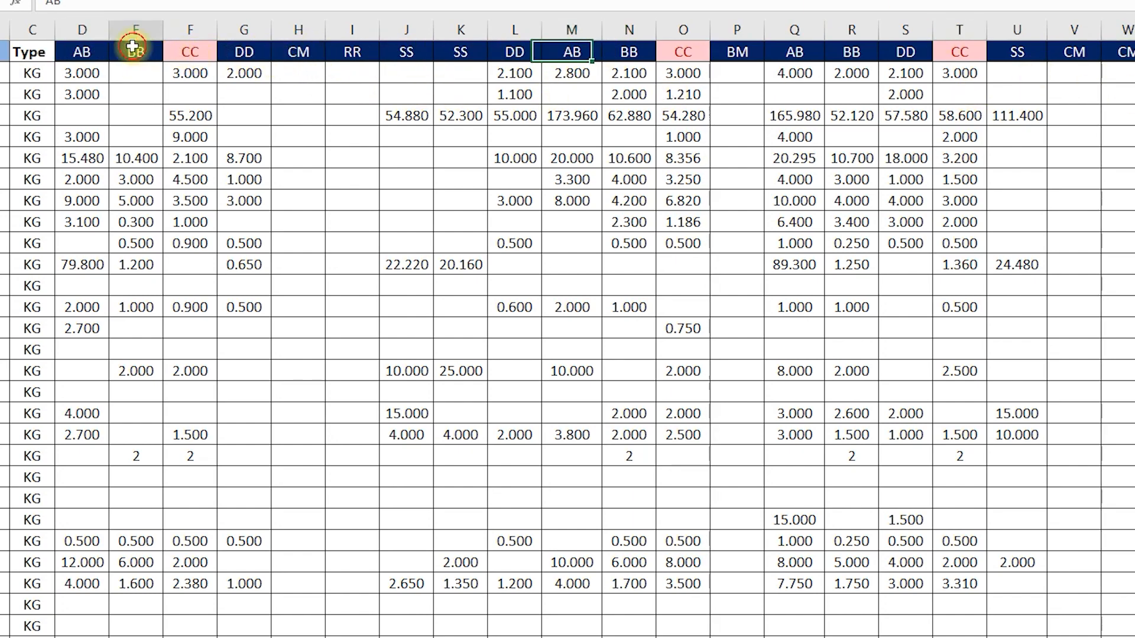
click(296, 53)
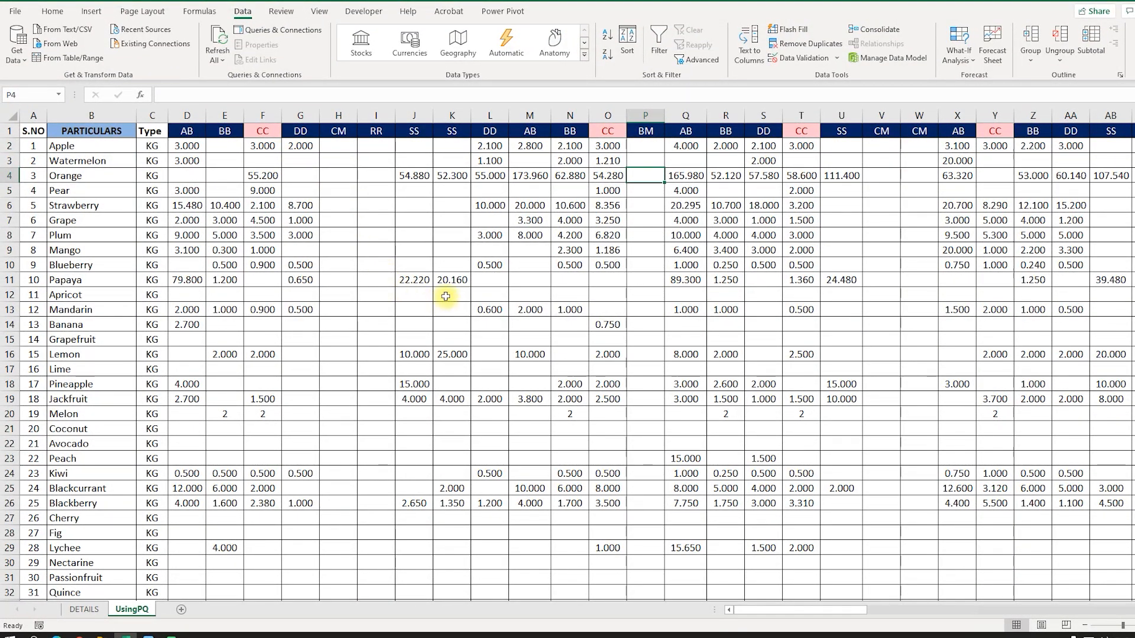
Step: Convert the range A1:BW49 into a table with headers and turn off its filter buttons
key(ctrl+t)
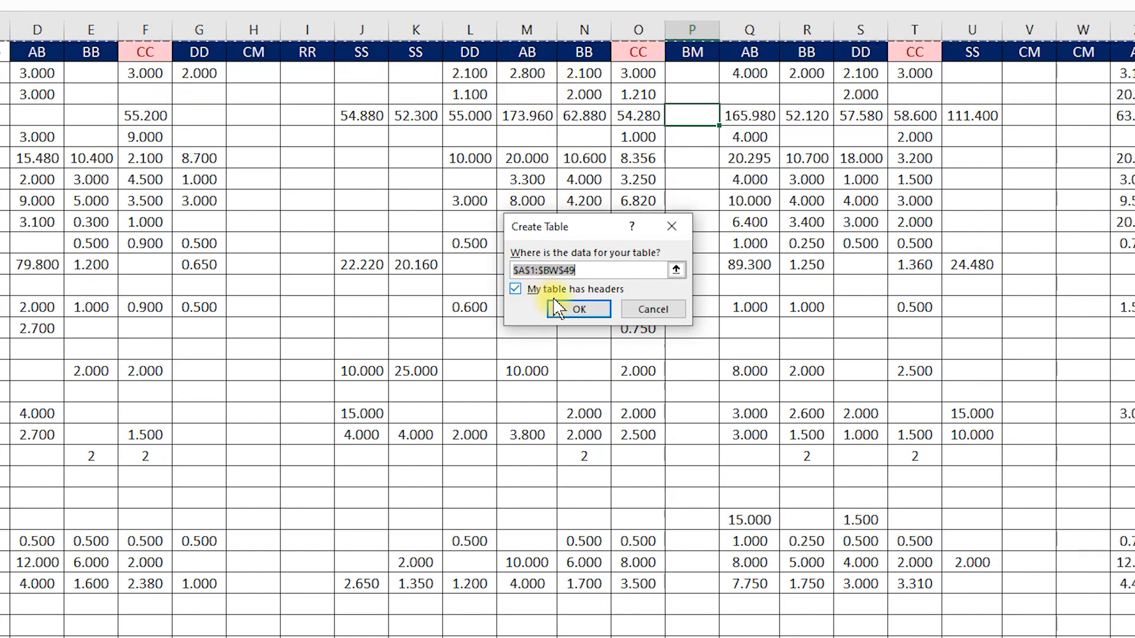
click(569, 311)
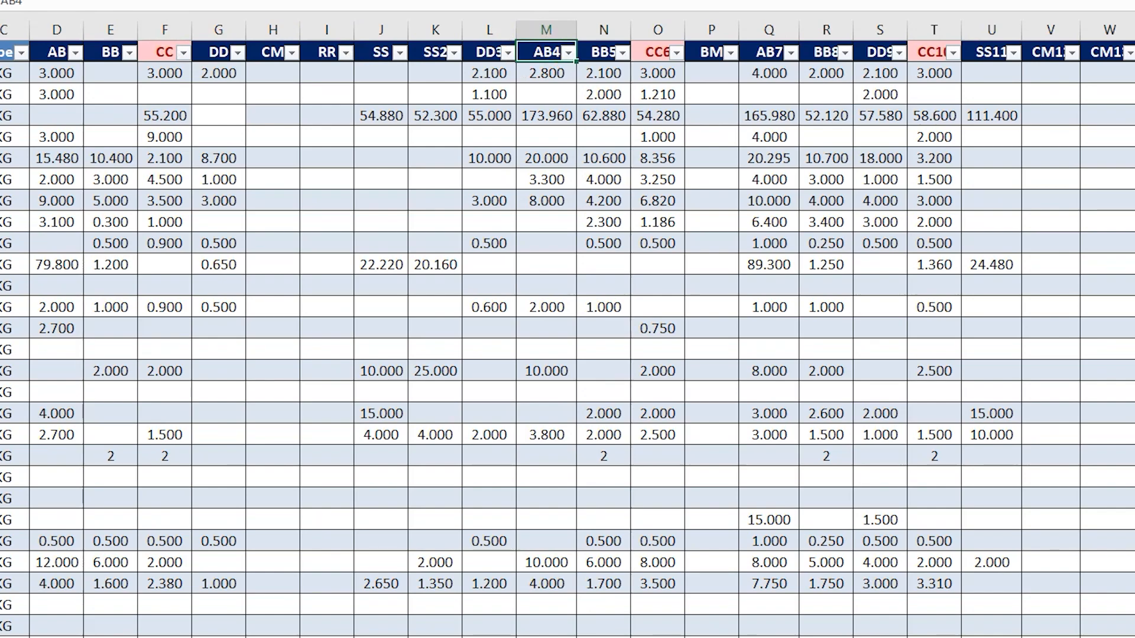
key(ctrl+shift+l)
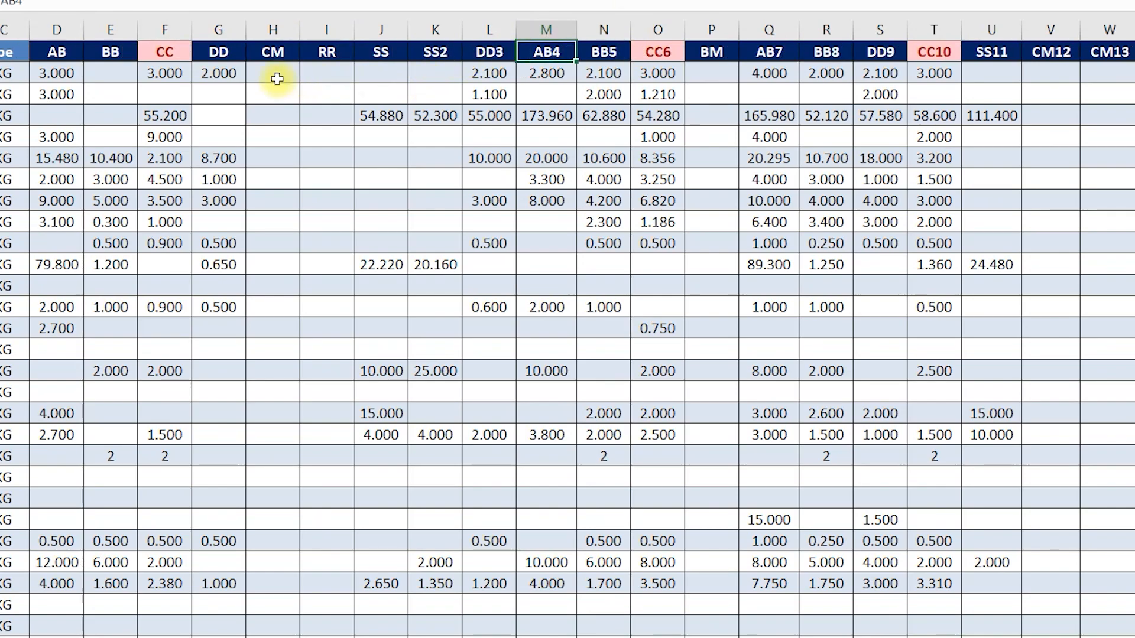
Step: Check the table's CC6, AB and BB headers, and load the table into the Power Query Editor in a maximized window
click(664, 59)
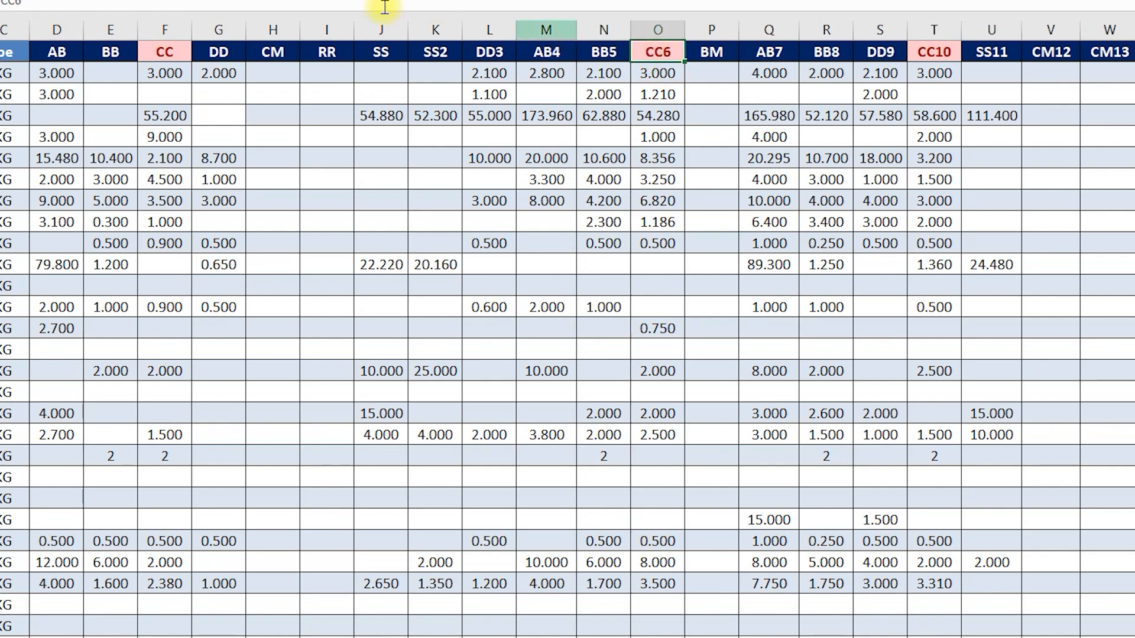
click(57, 53)
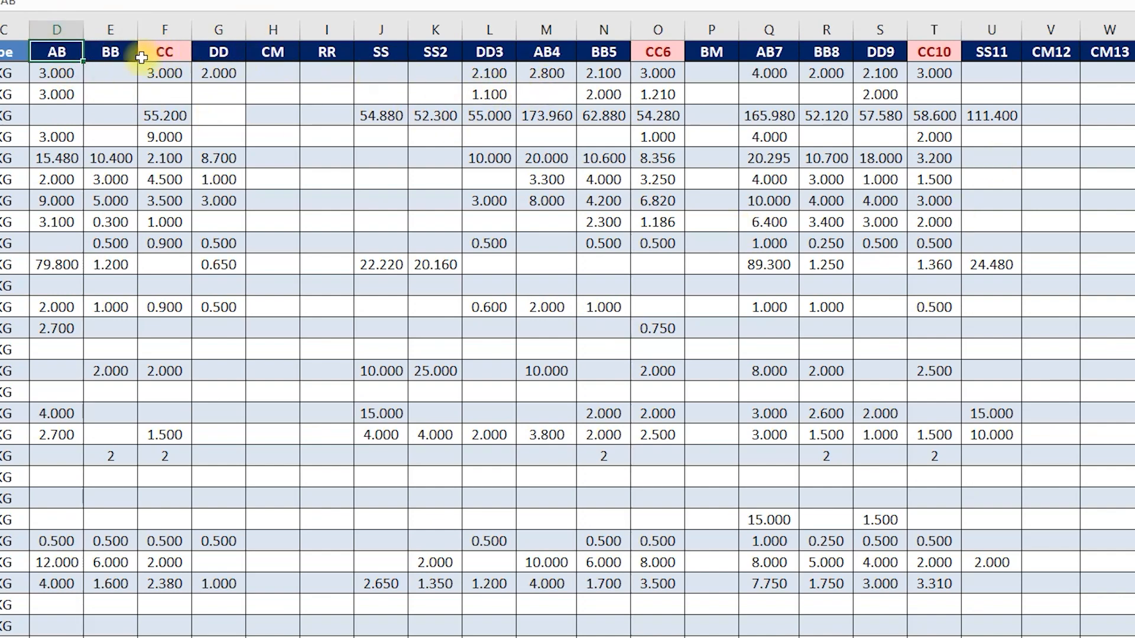
click(114, 52)
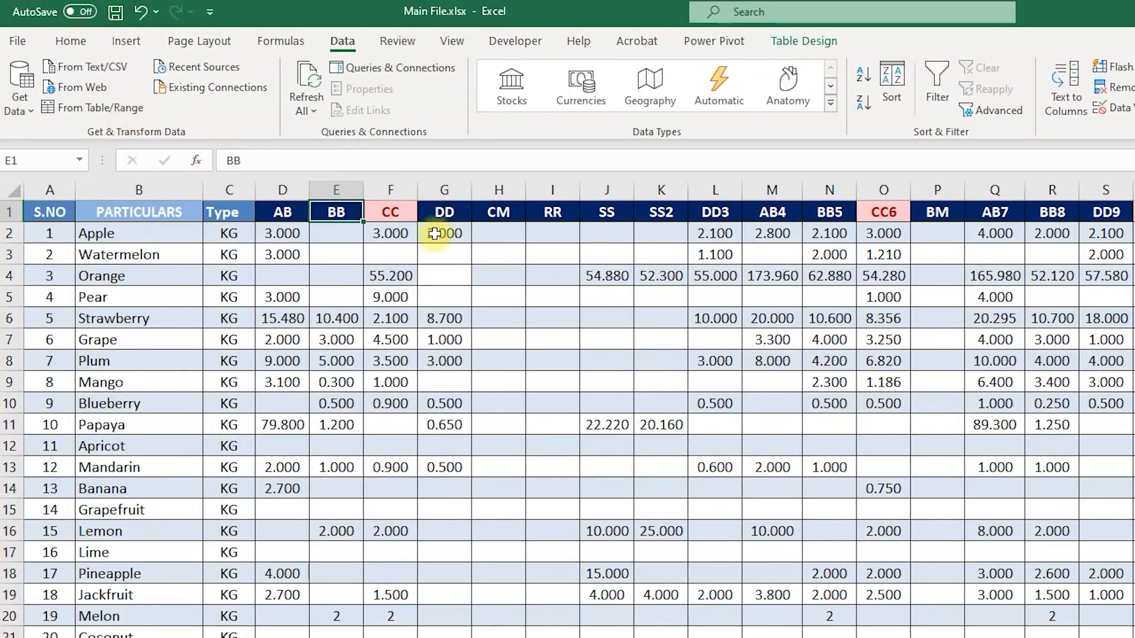
click(116, 96)
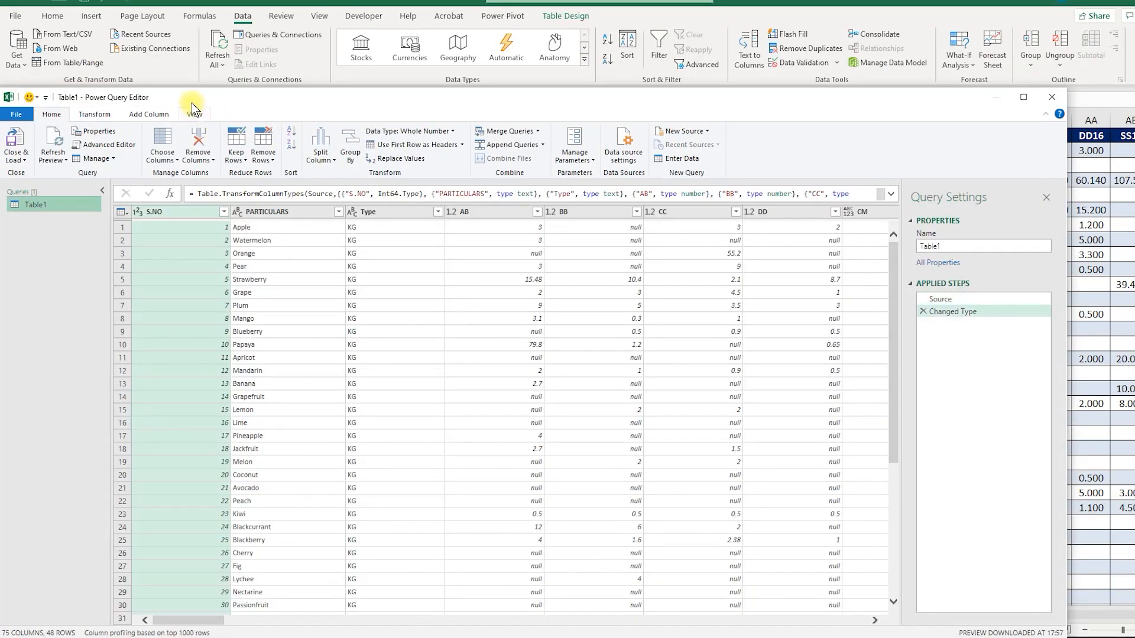
drag(190, 101, 233, 208)
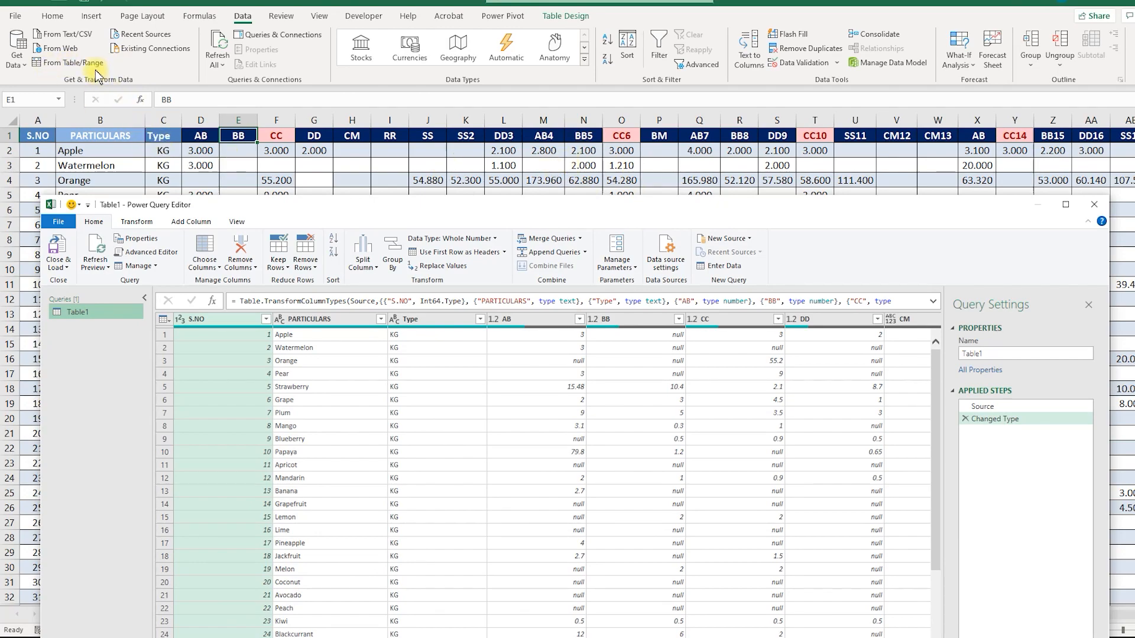
double_click(496, 204)
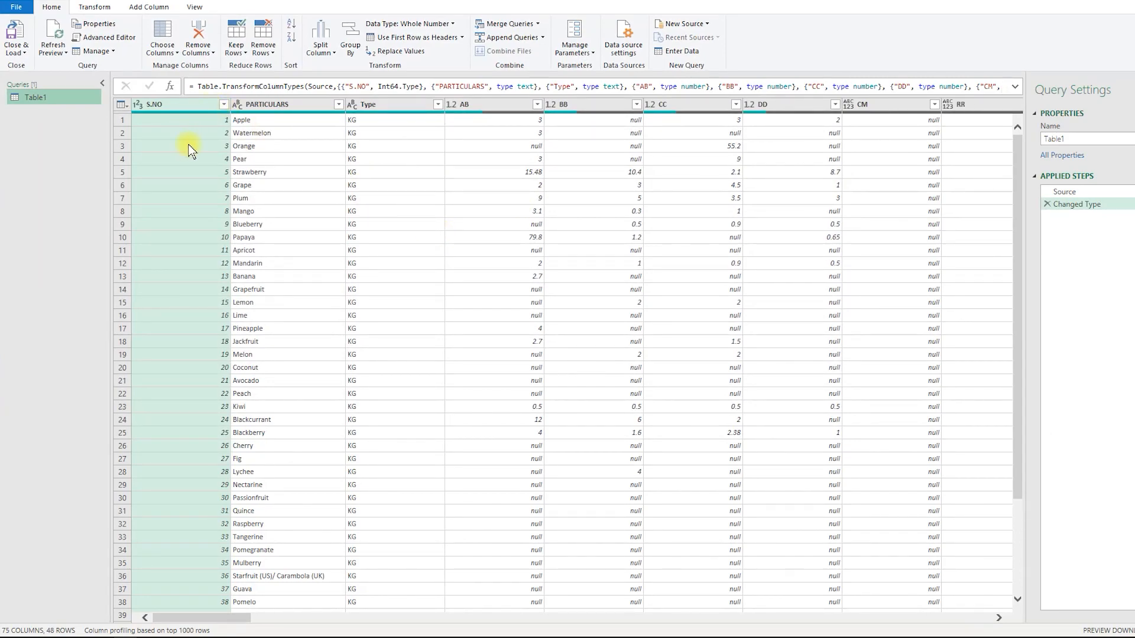
Step: Rename the query as Consolidation
click(1111, 138)
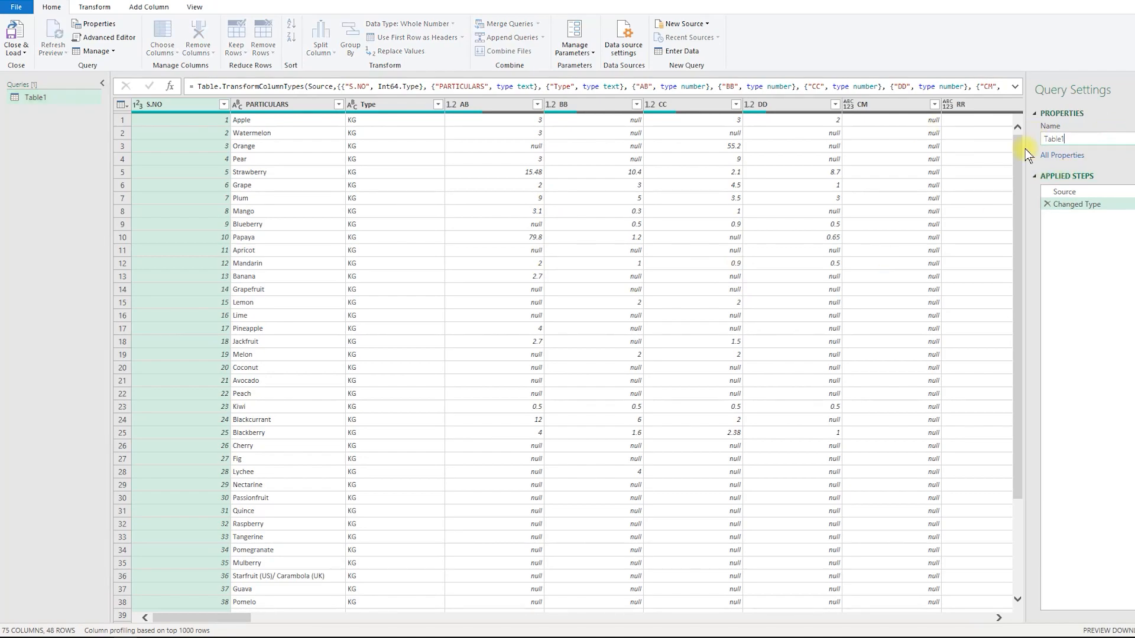
double_click(1041, 139)
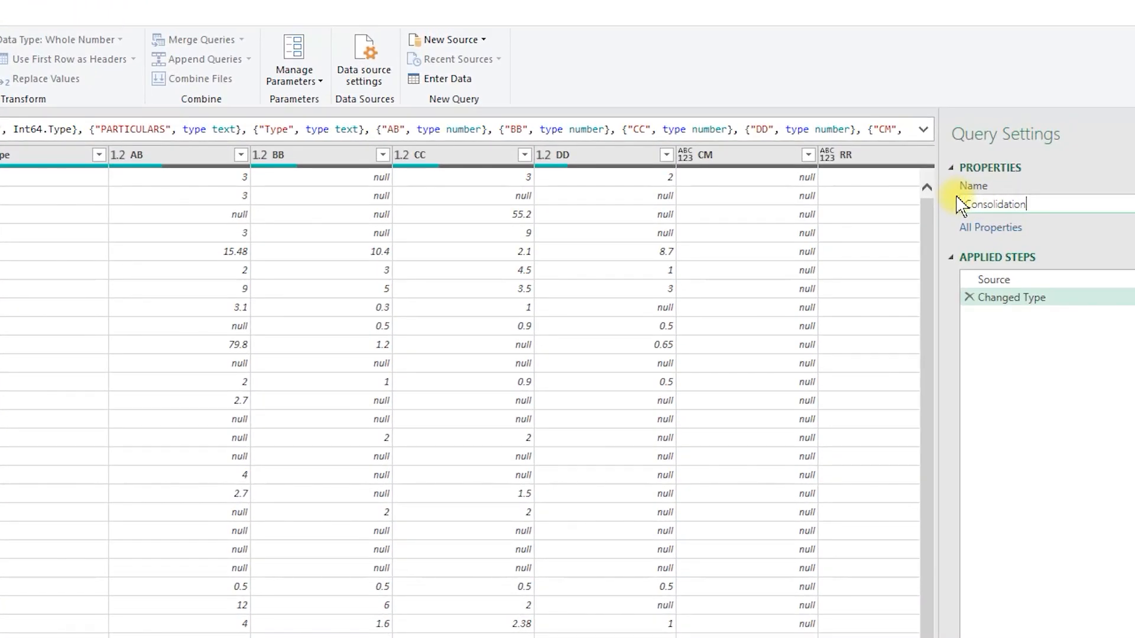
text(Consolidation)
Step: Remove the S.NO and Type columns from the query
click(298, 157)
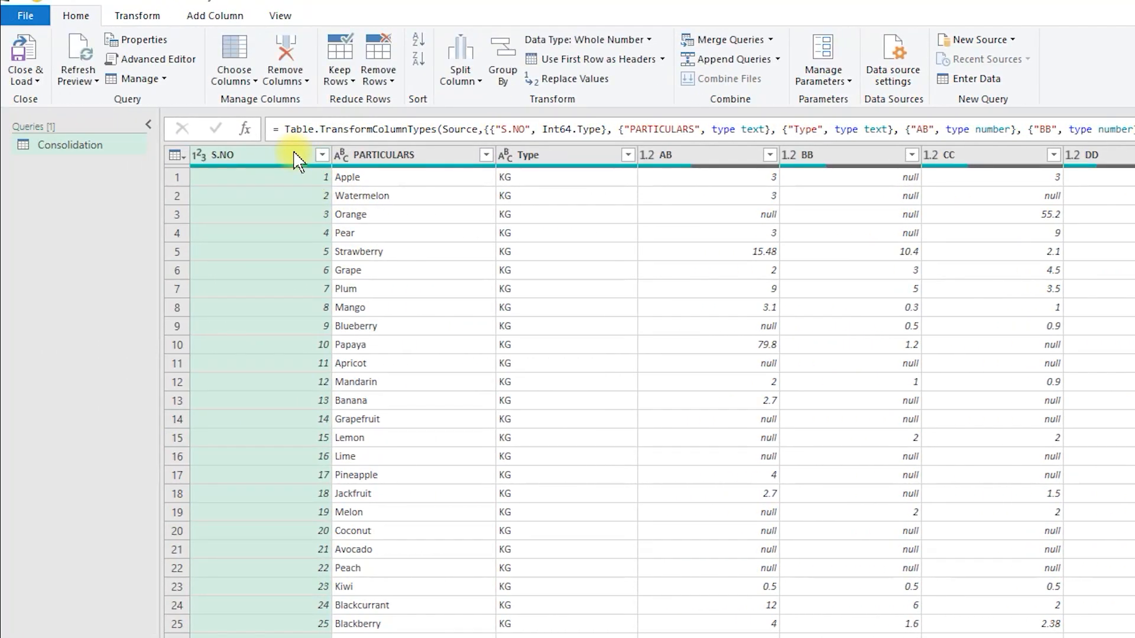
key(Delete)
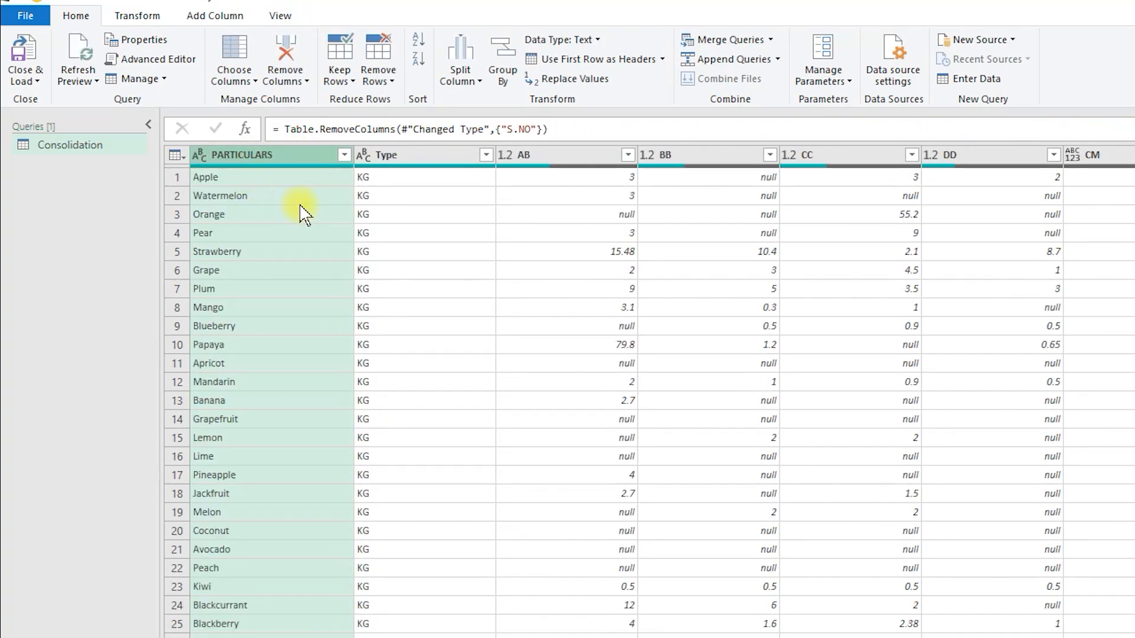
click(389, 162)
key(Delete)
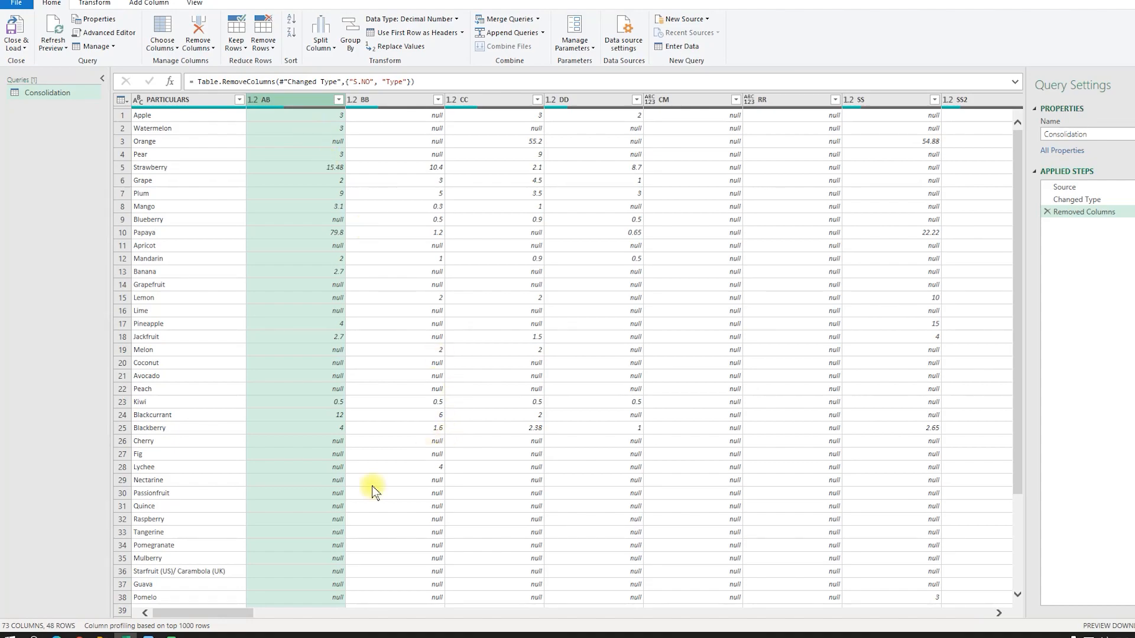
Step: Select all quantity columns from AB through CM62 and unpivot them into attribute and value columns
drag(241, 618, 1012, 626)
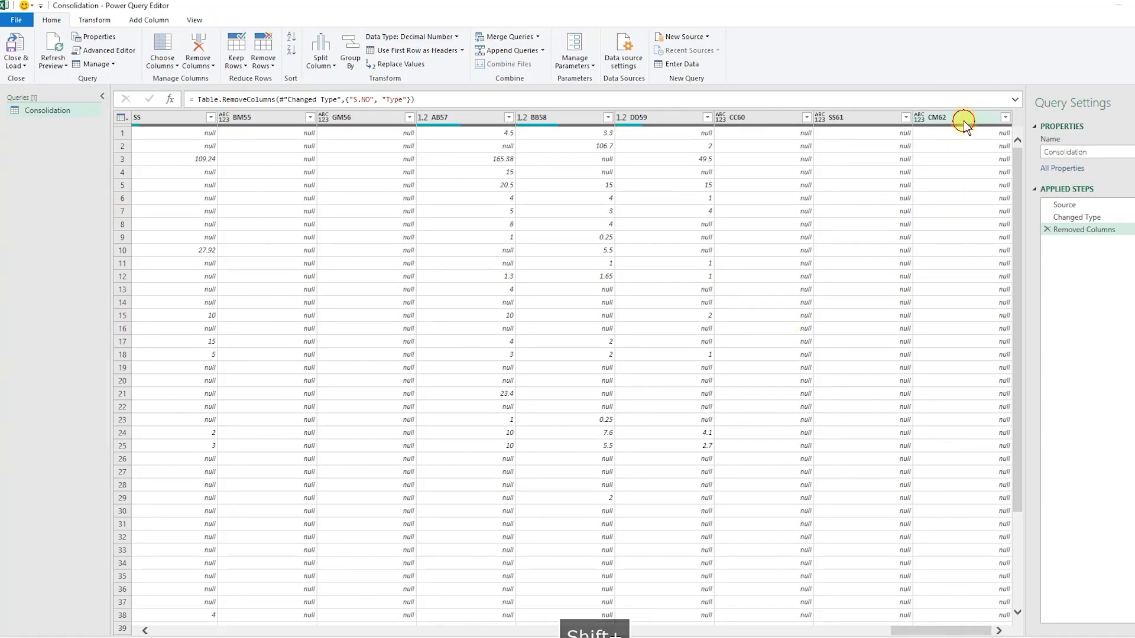
shift+click(963, 117)
drag(946, 631, 155, 632)
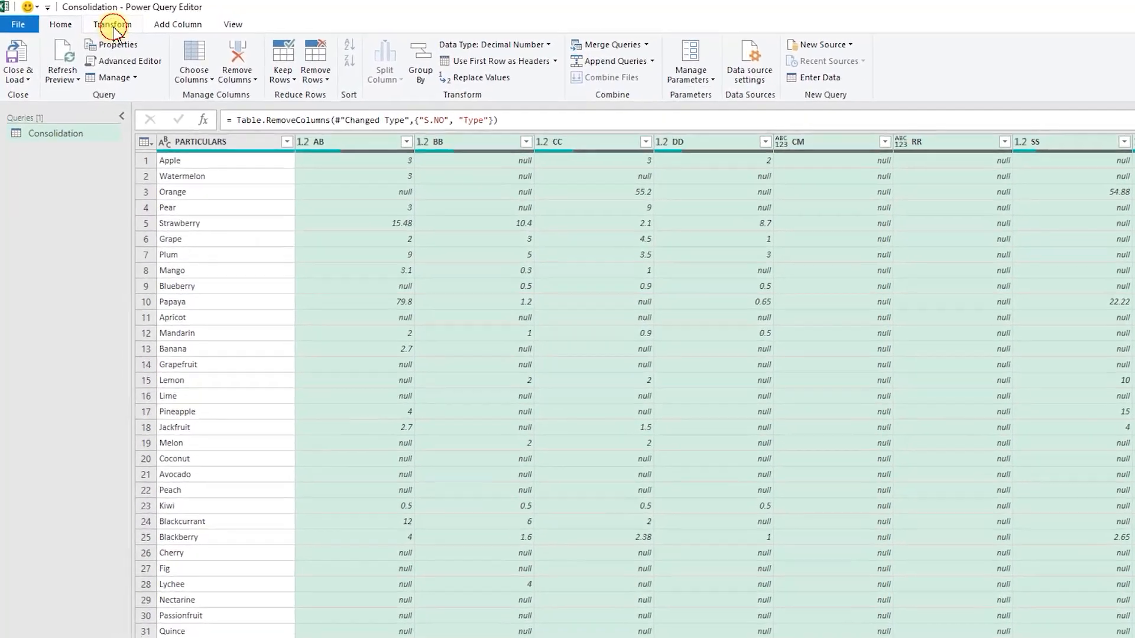
click(94, 20)
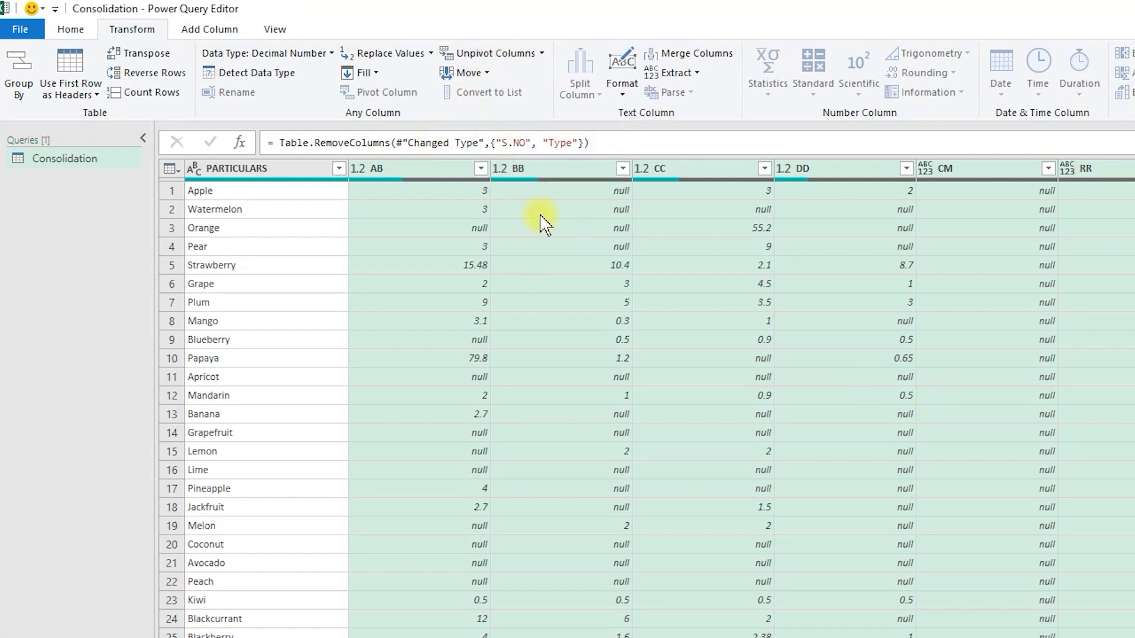
click(480, 56)
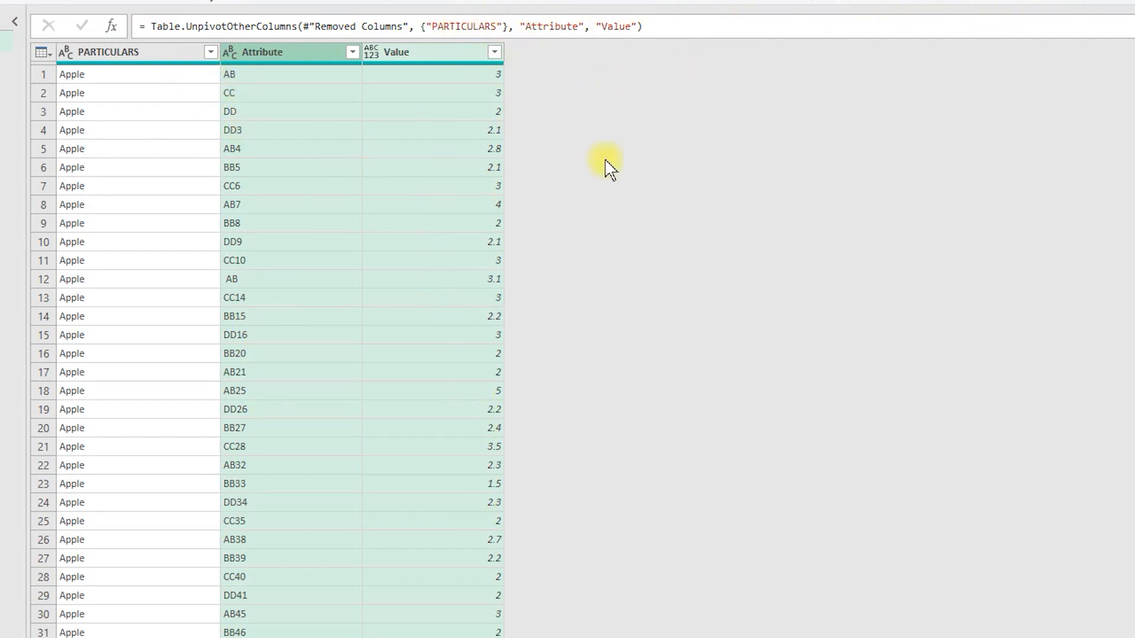
Step: Look through the unpivoted rows and examine the numeric suffixes on codes such as AB7, AB4 and DD3 in the Attribute column
scroll(342, 313, down, 2)
scroll(342, 313, down, 20)
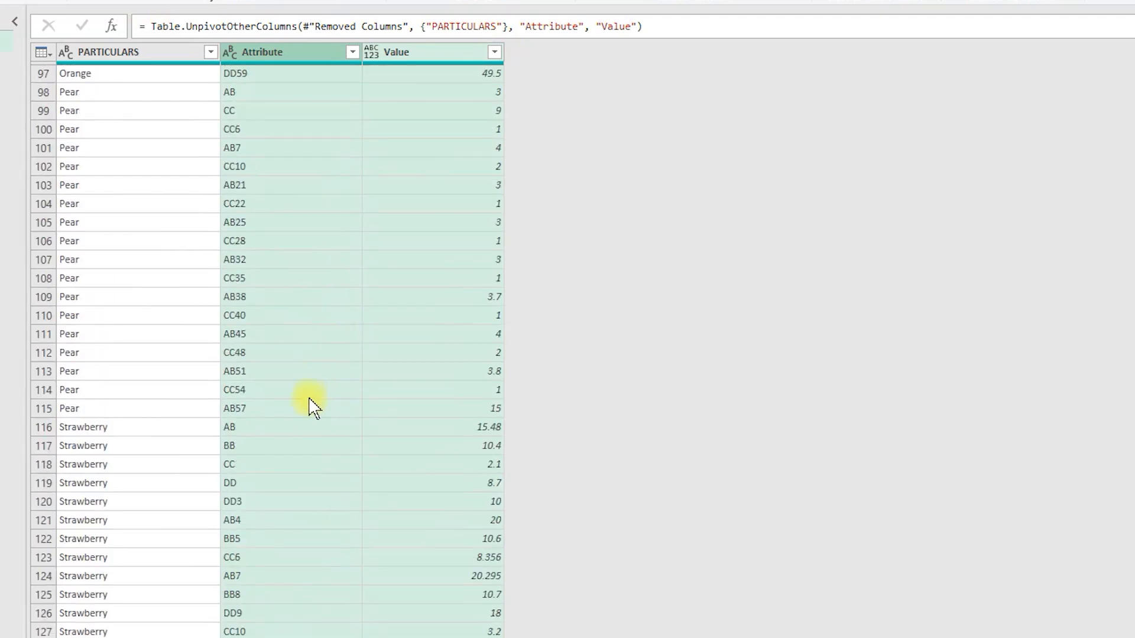
scroll(308, 405, down, 2)
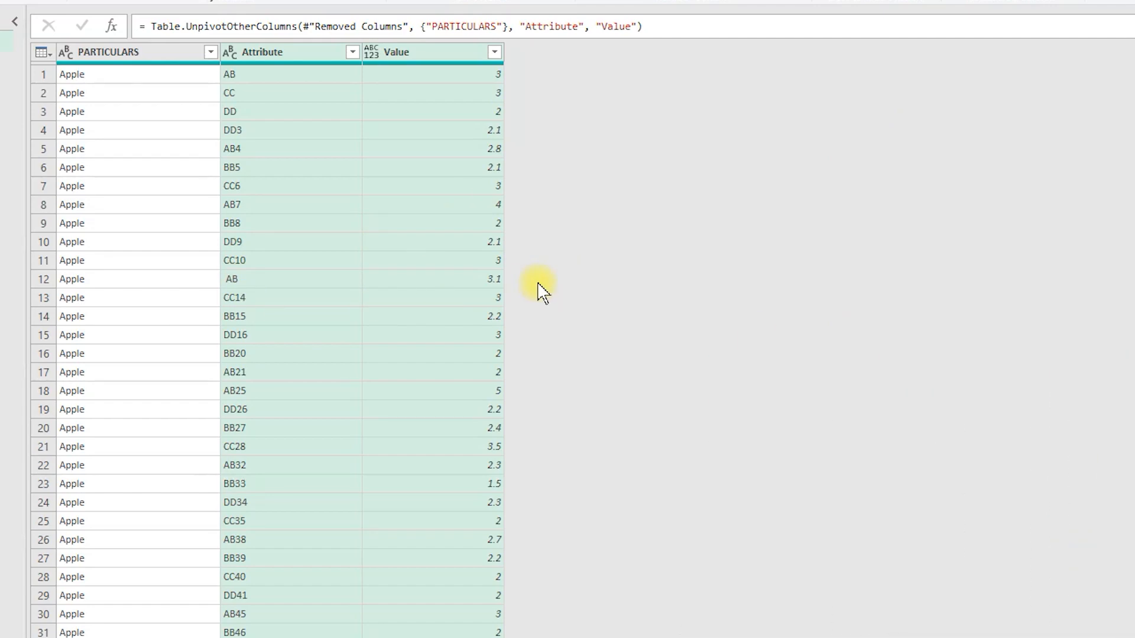
click(245, 204)
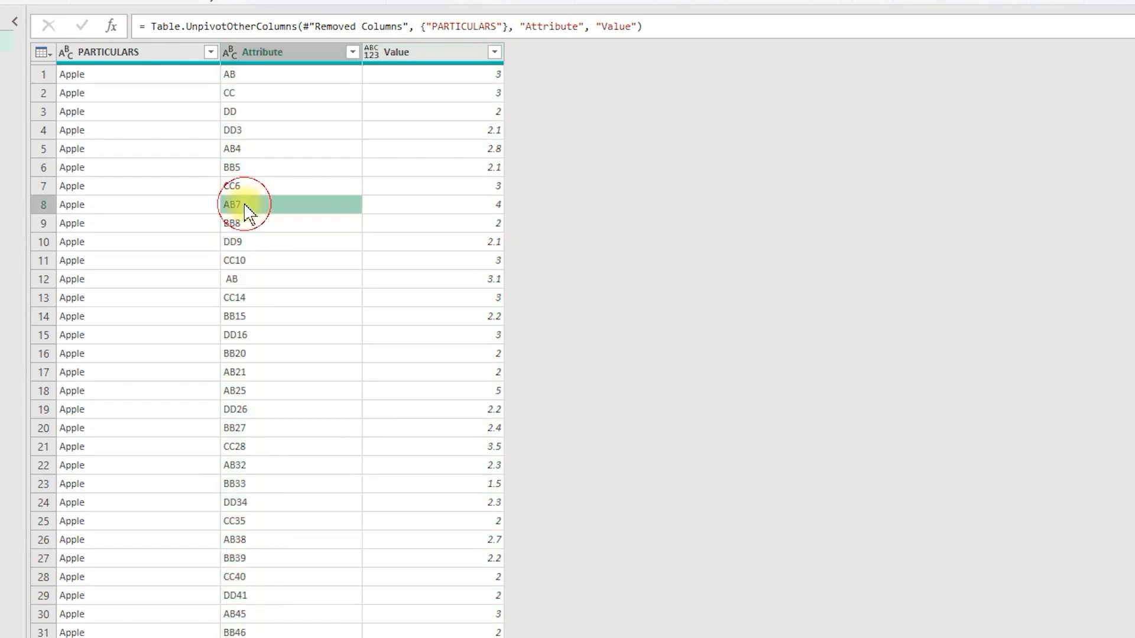
click(246, 148)
click(250, 128)
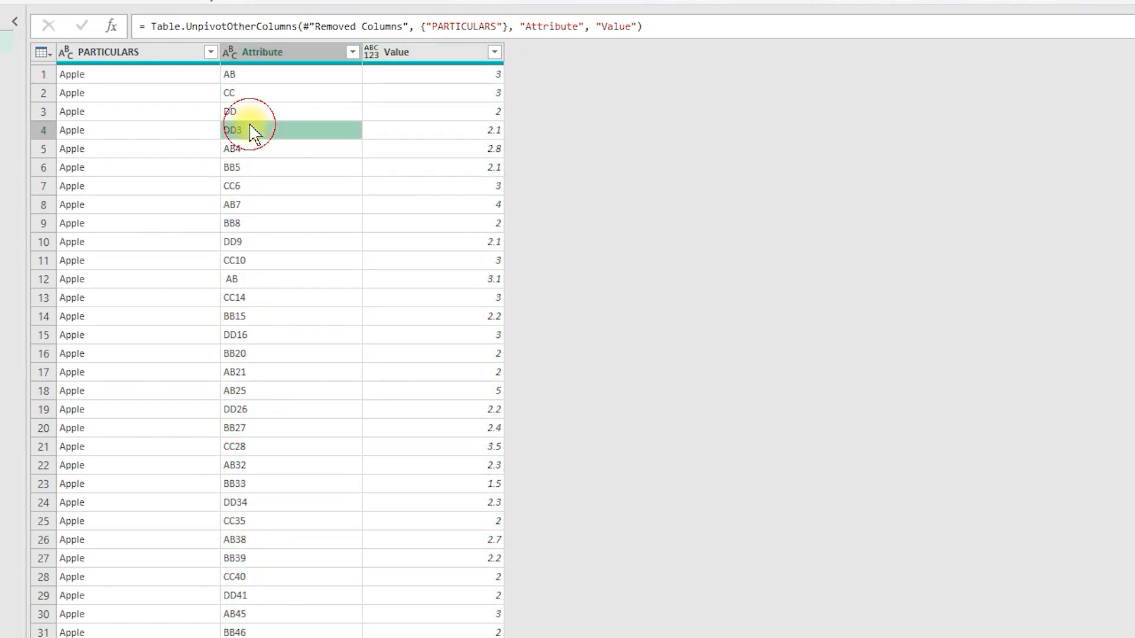
Step: Compare the Attribute codes in rows 1 to 14, checking for leading spaces and numeric suffixes after the two-letter codes
click(253, 278)
click(246, 301)
click(247, 317)
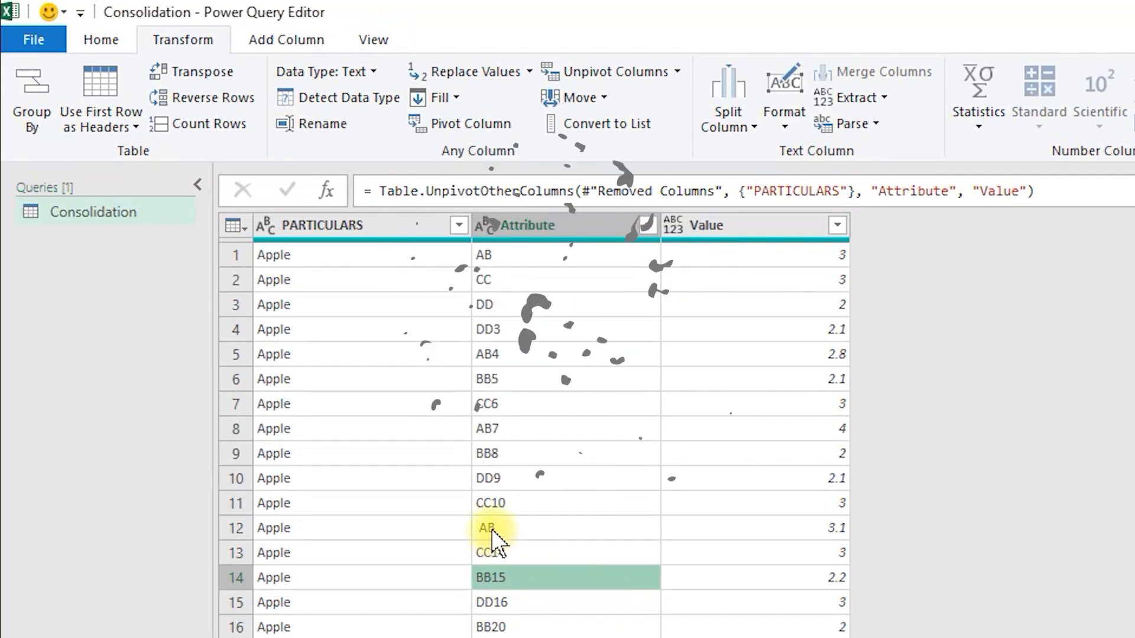
click(489, 529)
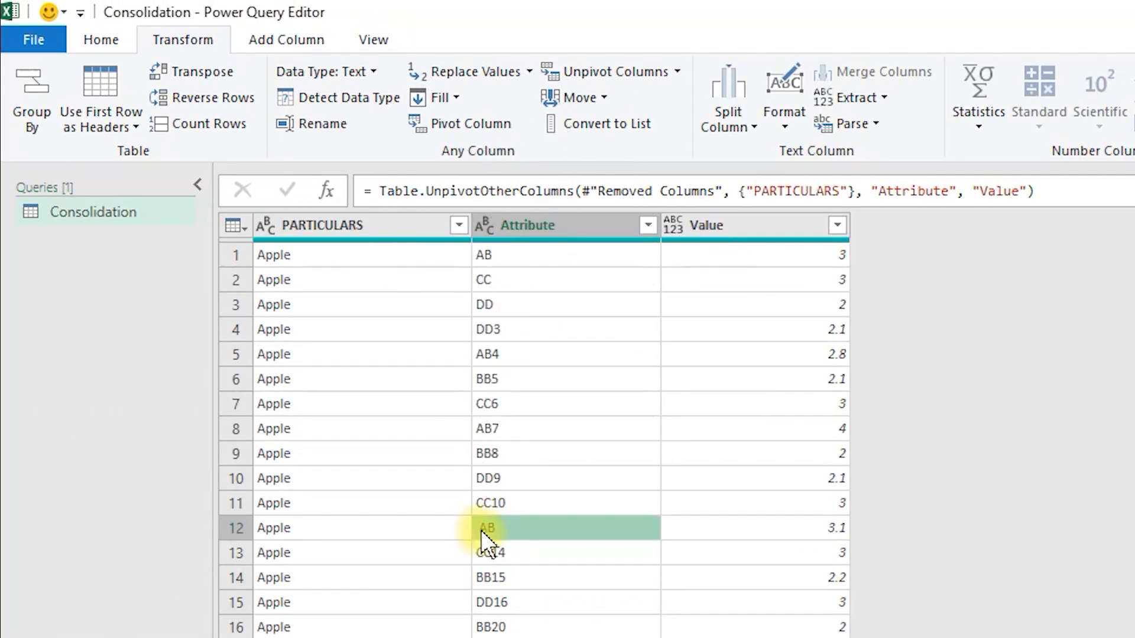
click(494, 503)
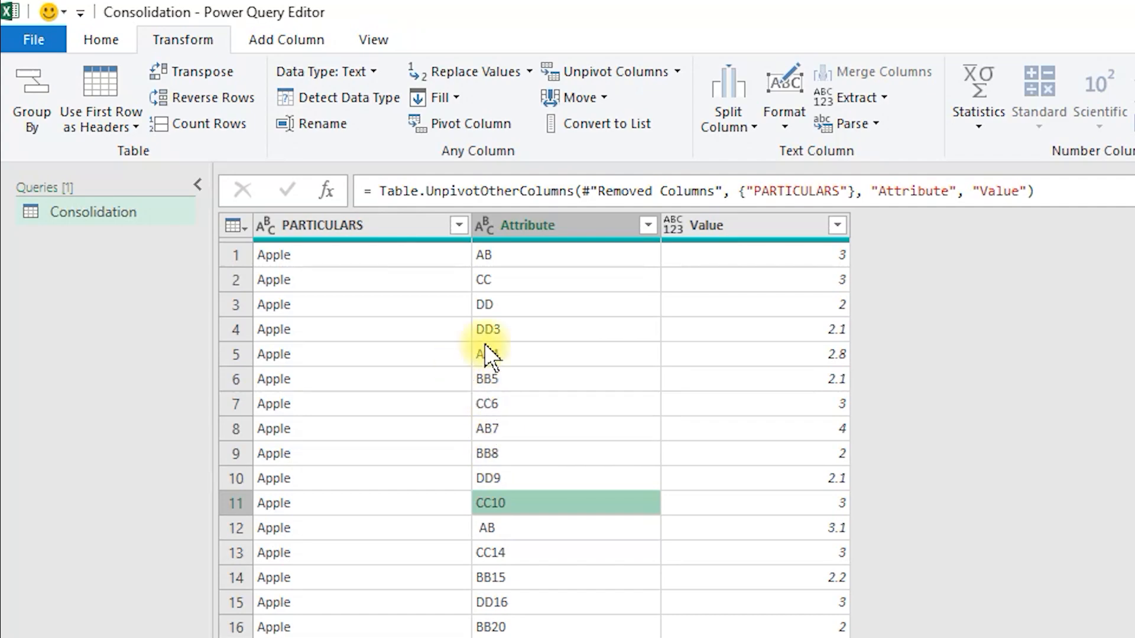
click(502, 253)
click(502, 277)
click(502, 303)
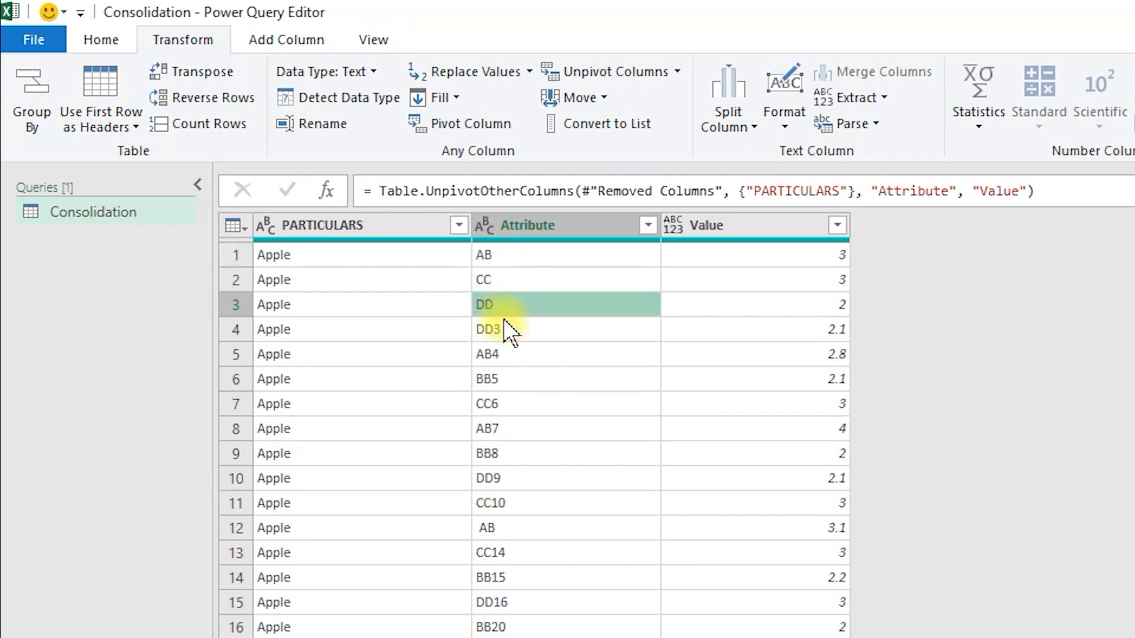
click(477, 327)
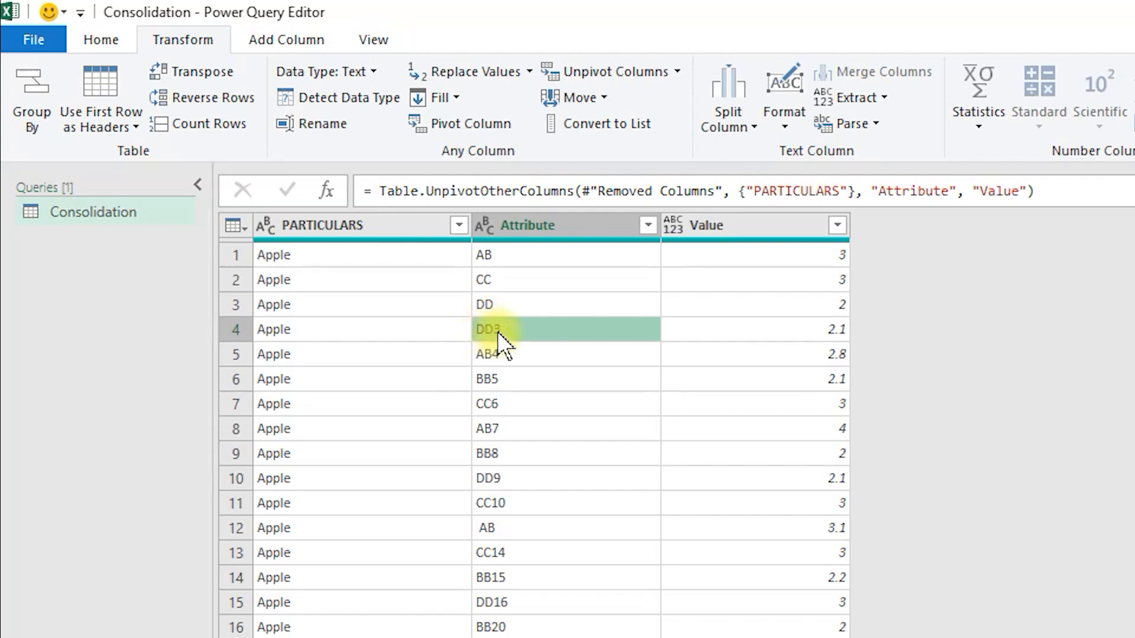
click(489, 552)
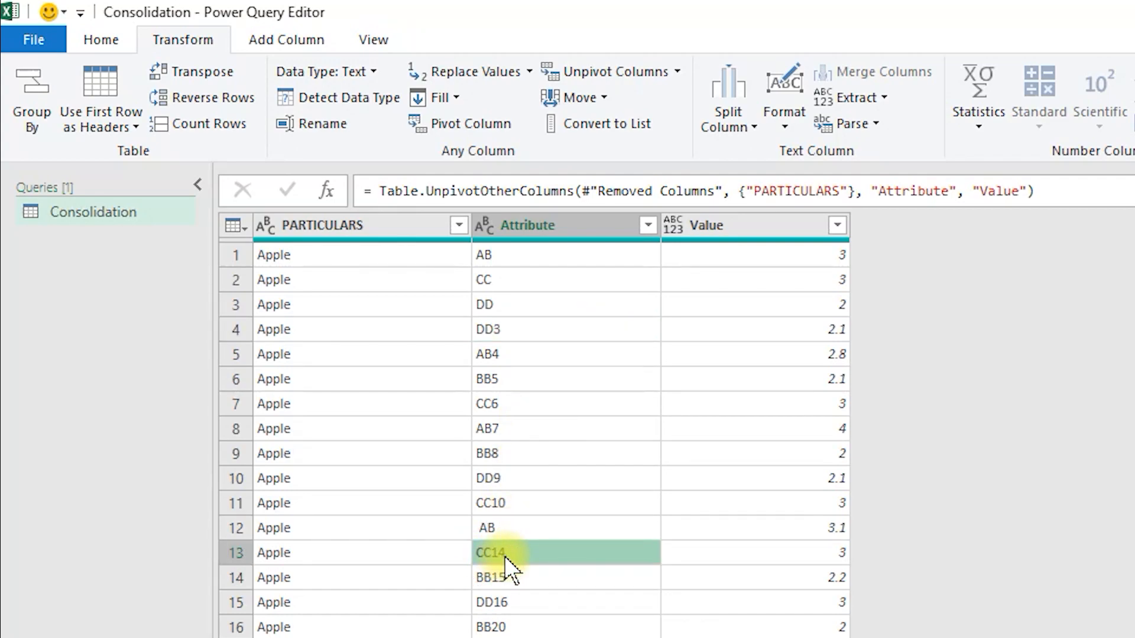
click(496, 529)
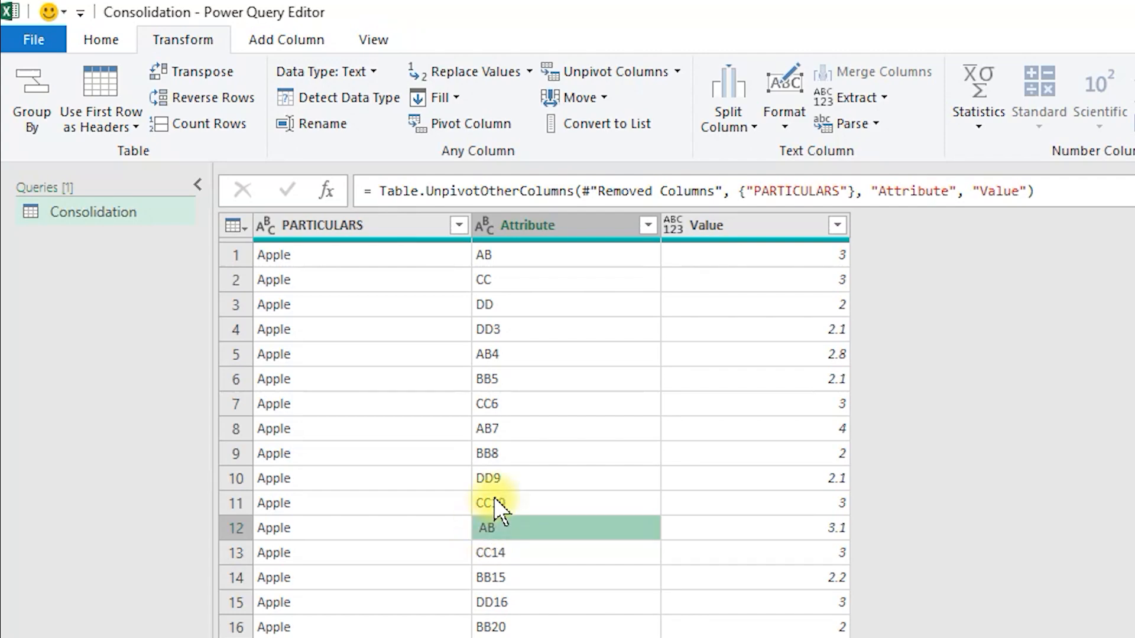
Step: Start a custom column for the Consolidation query and name it Trim
click(555, 228)
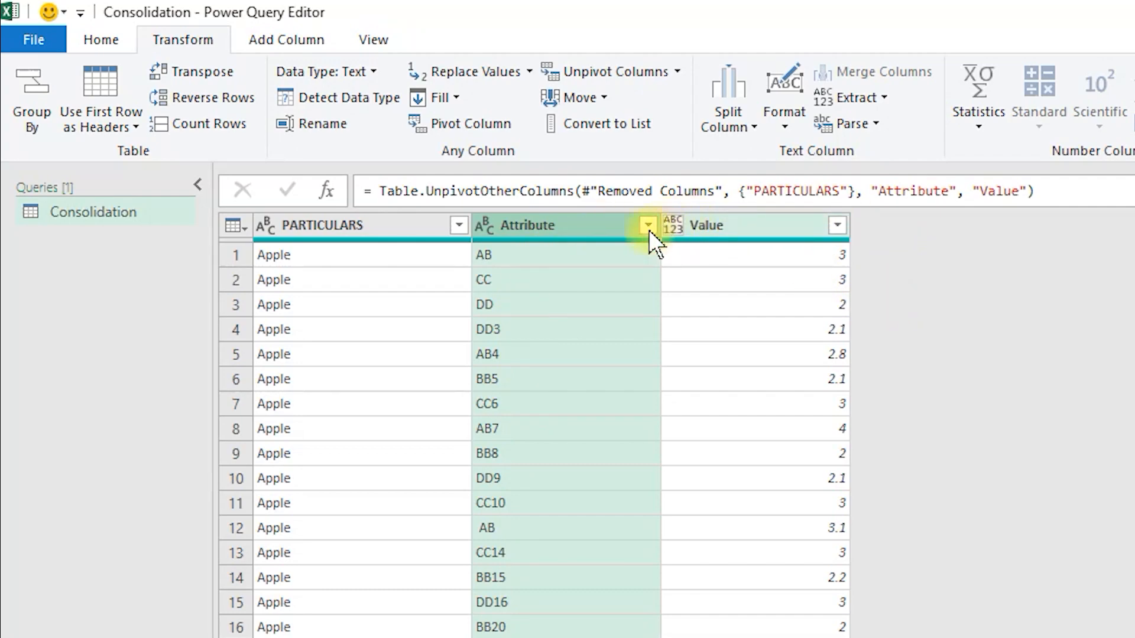
click(295, 40)
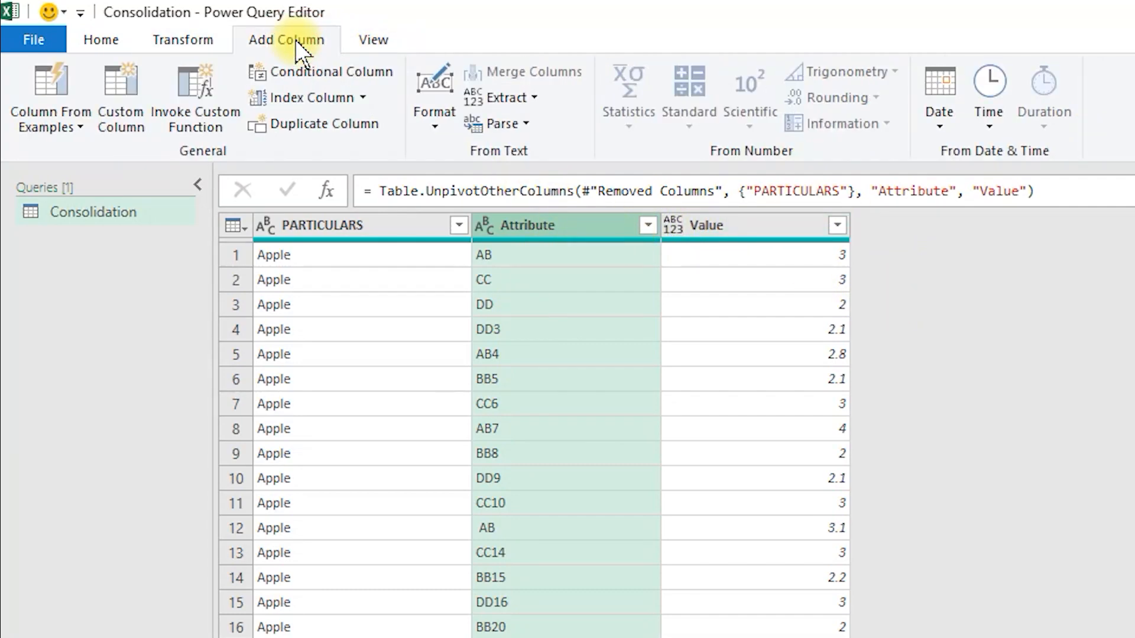
click(136, 106)
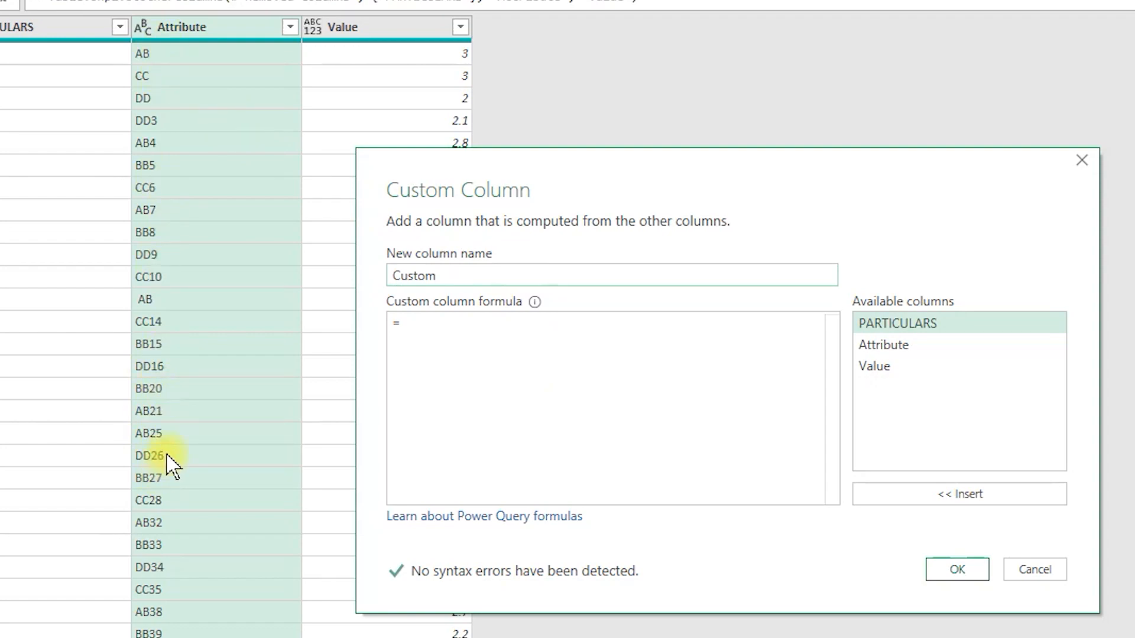
drag(440, 280, 397, 285)
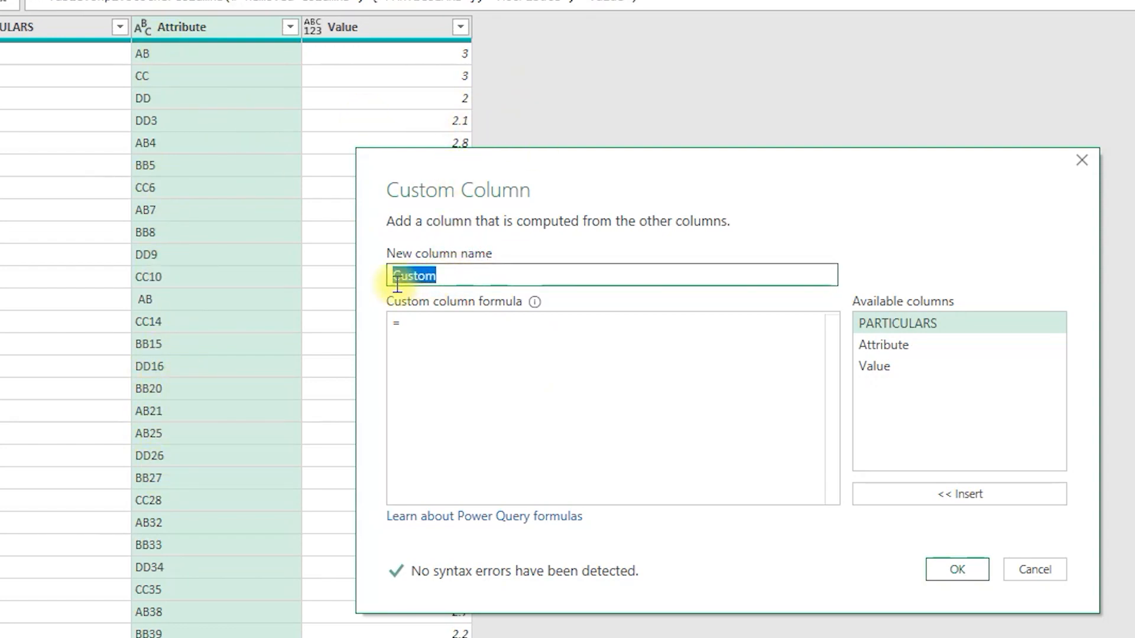
text(Trim)
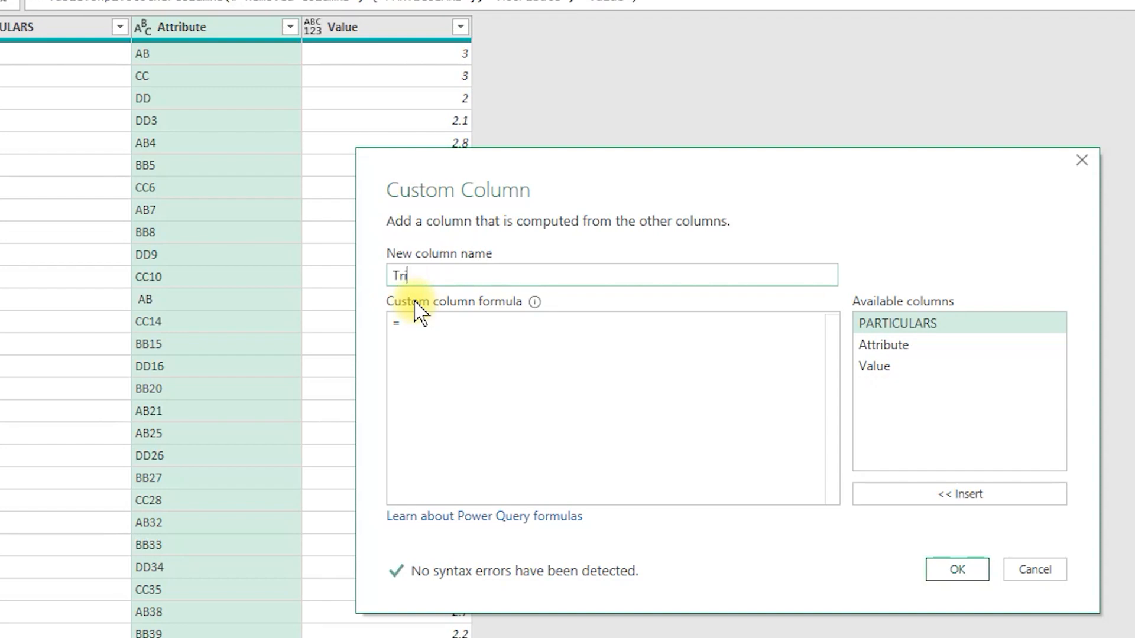
Step: Begin the Trim column's formula with the Text.Trim function, removing the duplicated Text prefix
click(418, 321)
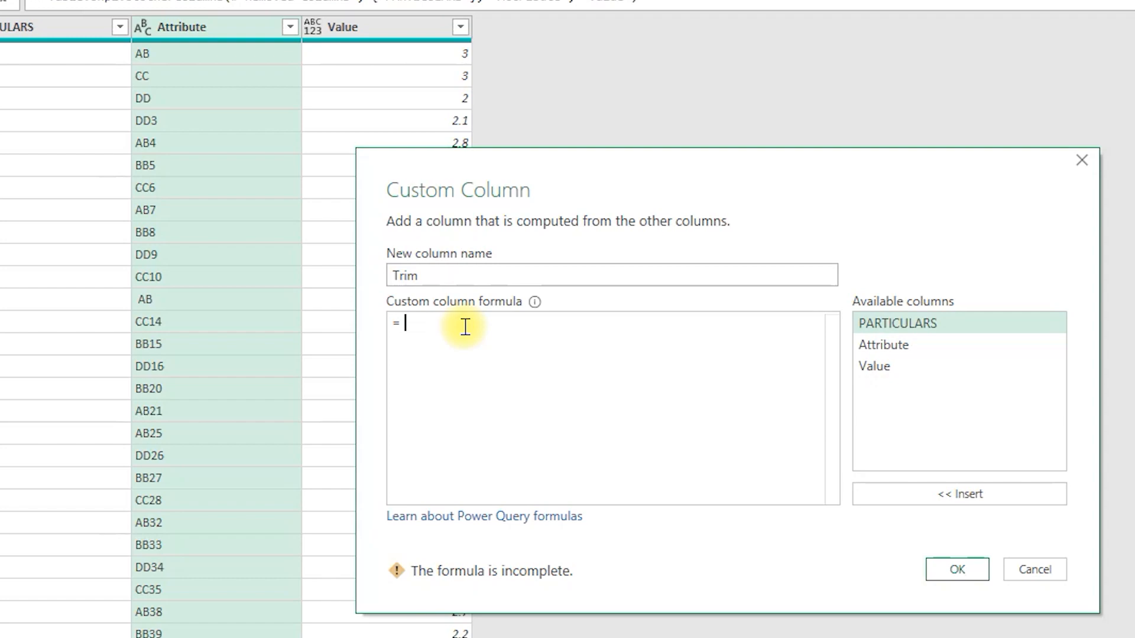
text(Te)
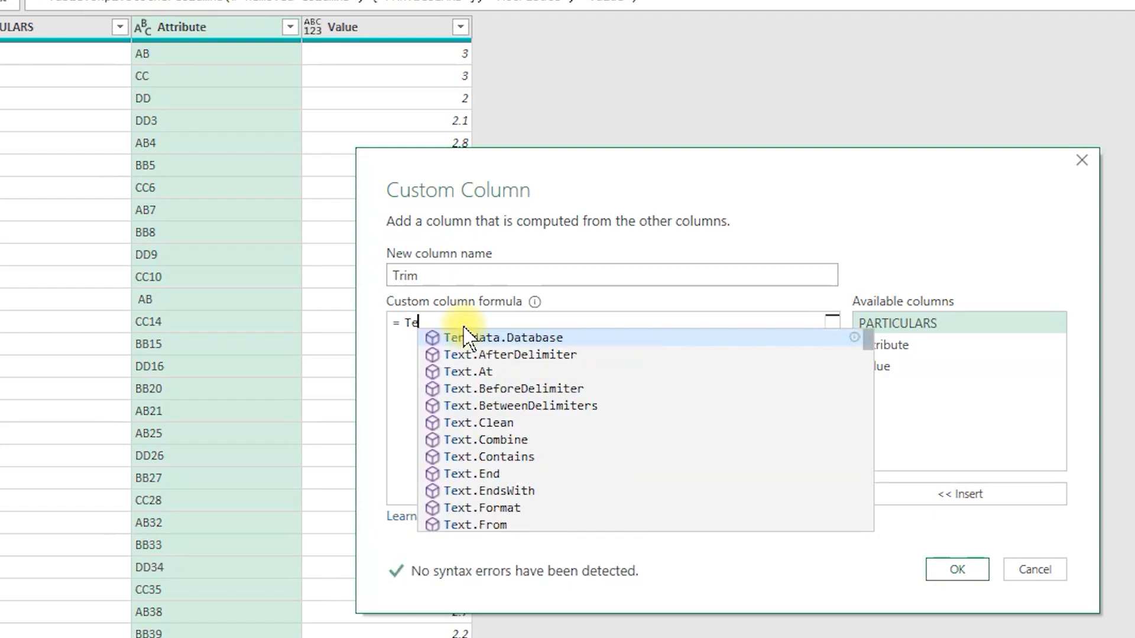
text(xt.)
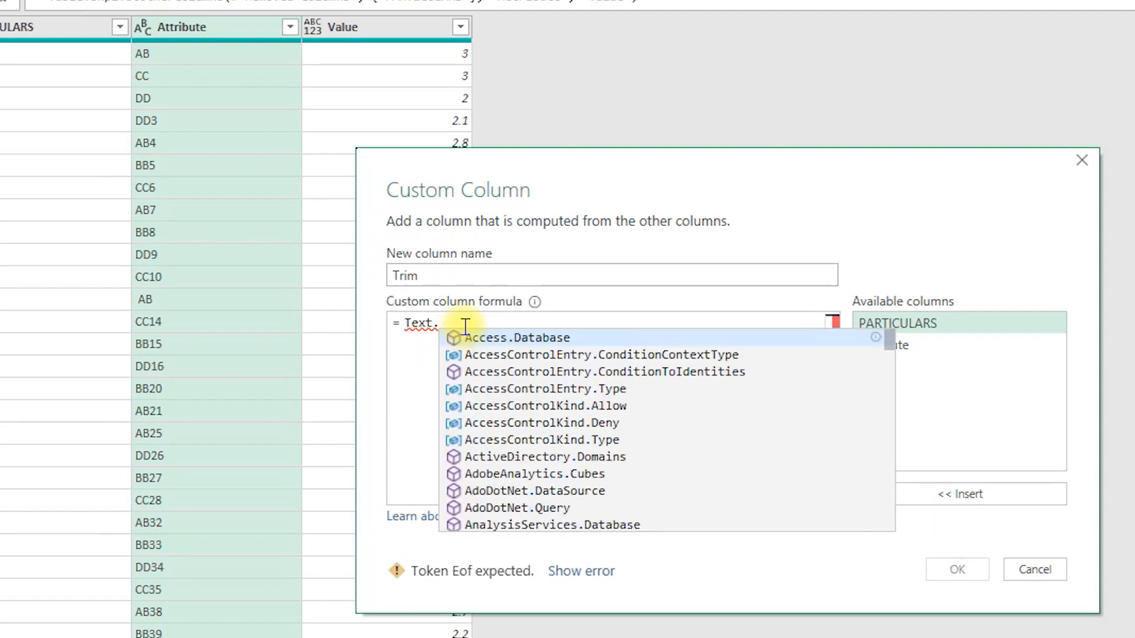
text(trim)
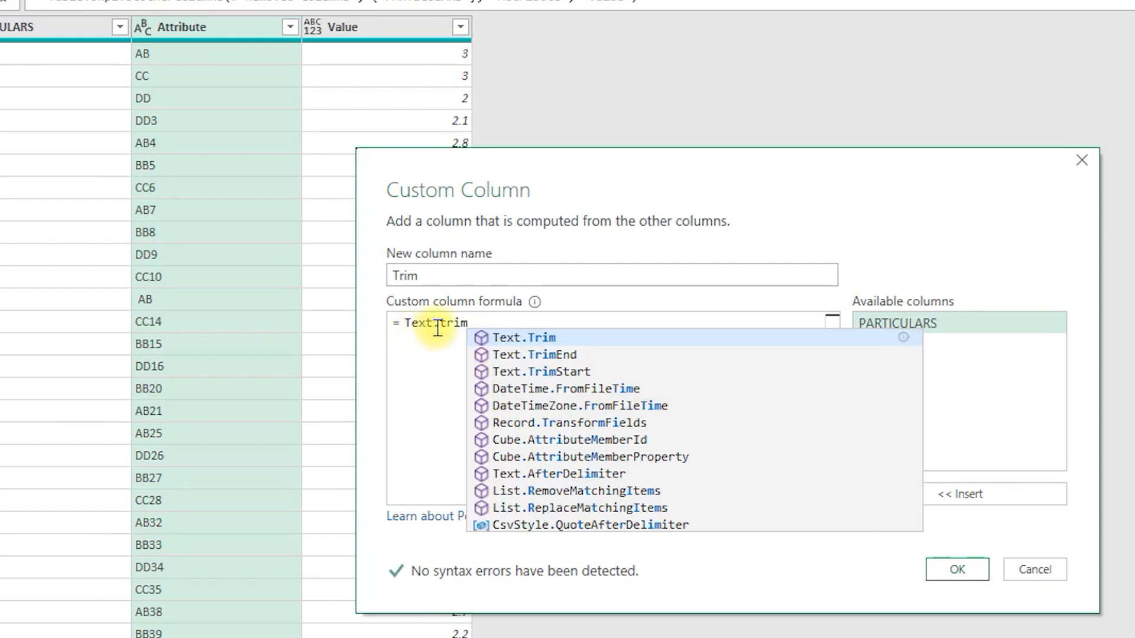
double_click(517, 343)
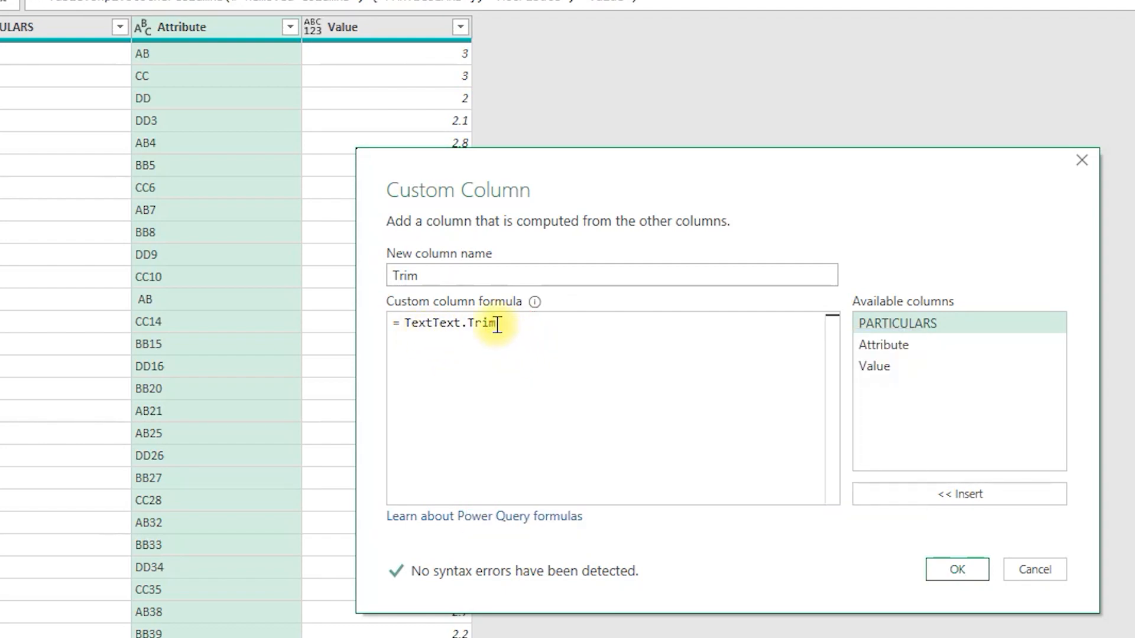
click(434, 322)
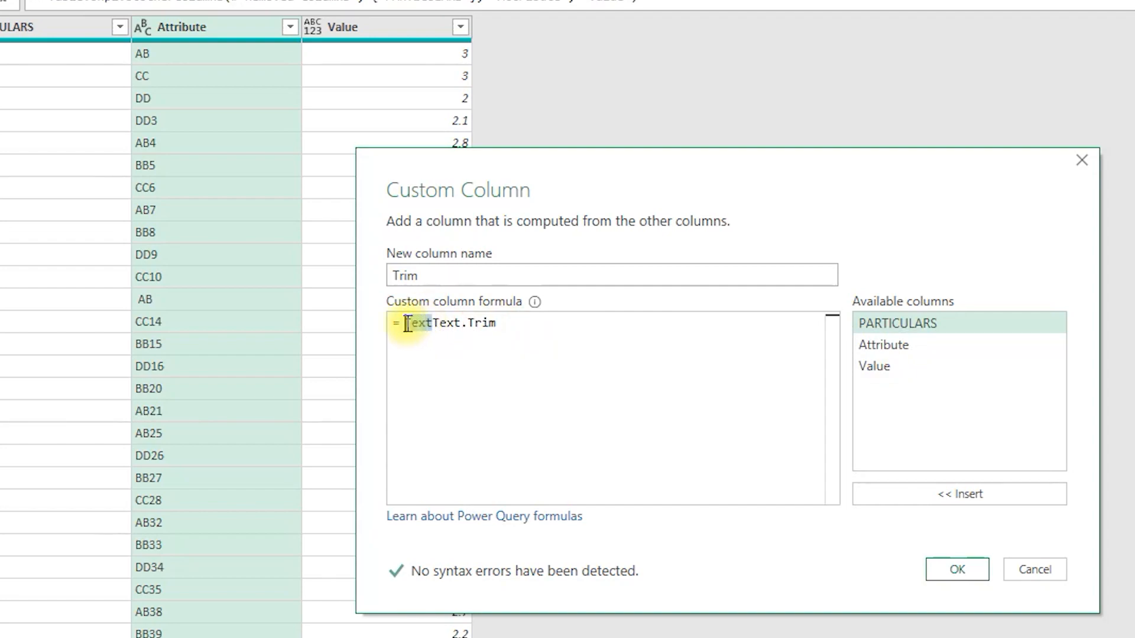
key(Delete)
click(482, 323)
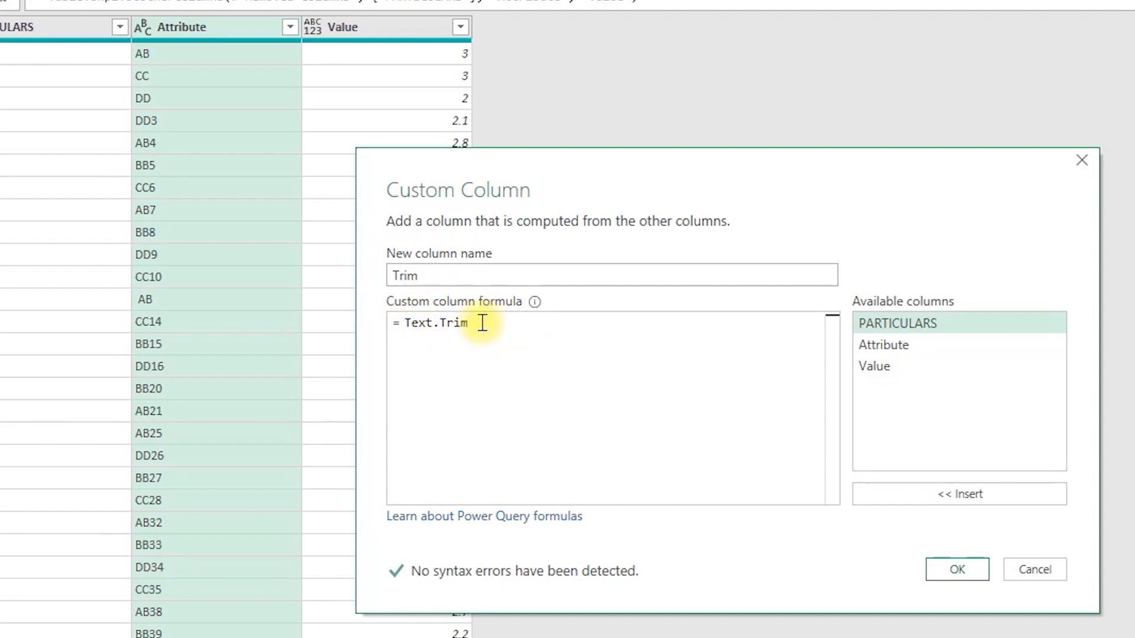
Step: Complete the formula as Text.Trim([Attribute]), add the column, and check its row 12 entry
text(()
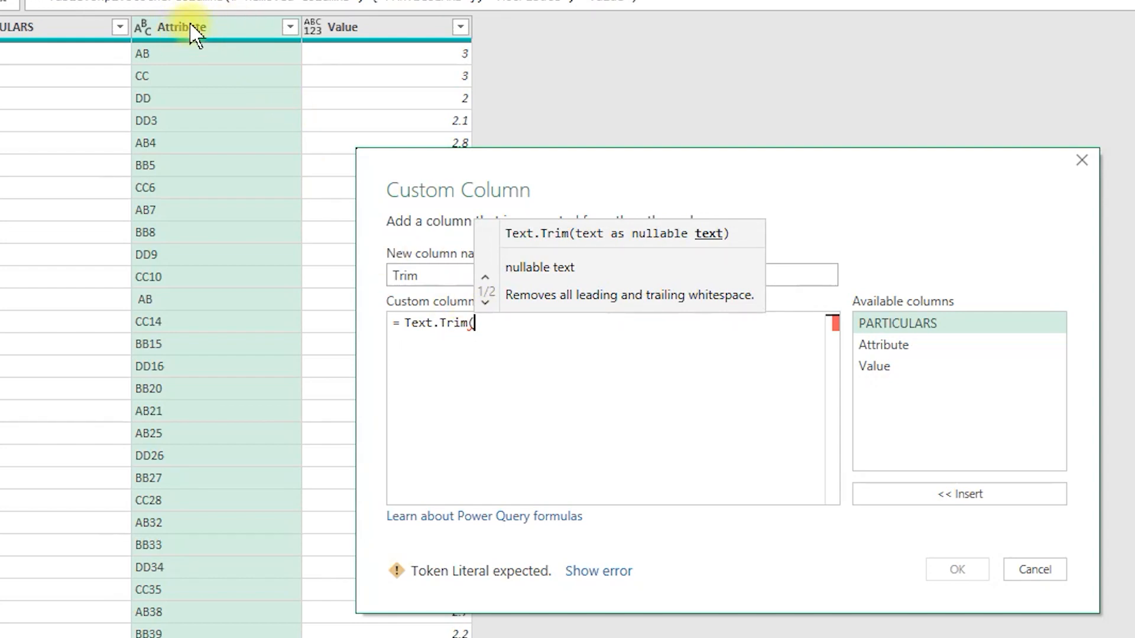
click(875, 346)
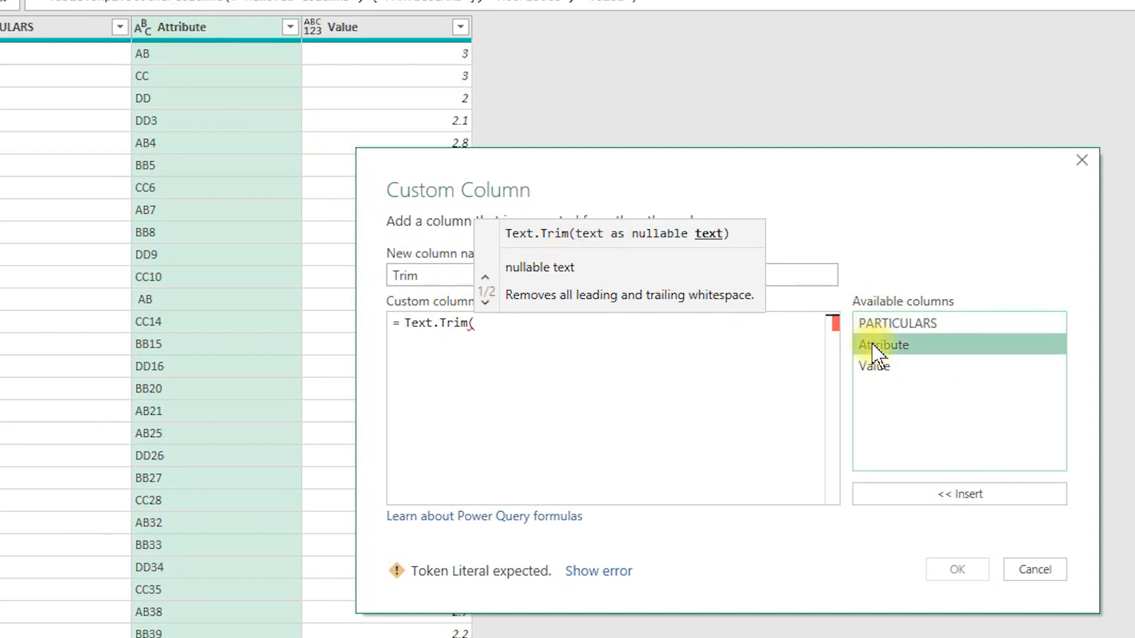
click(954, 495)
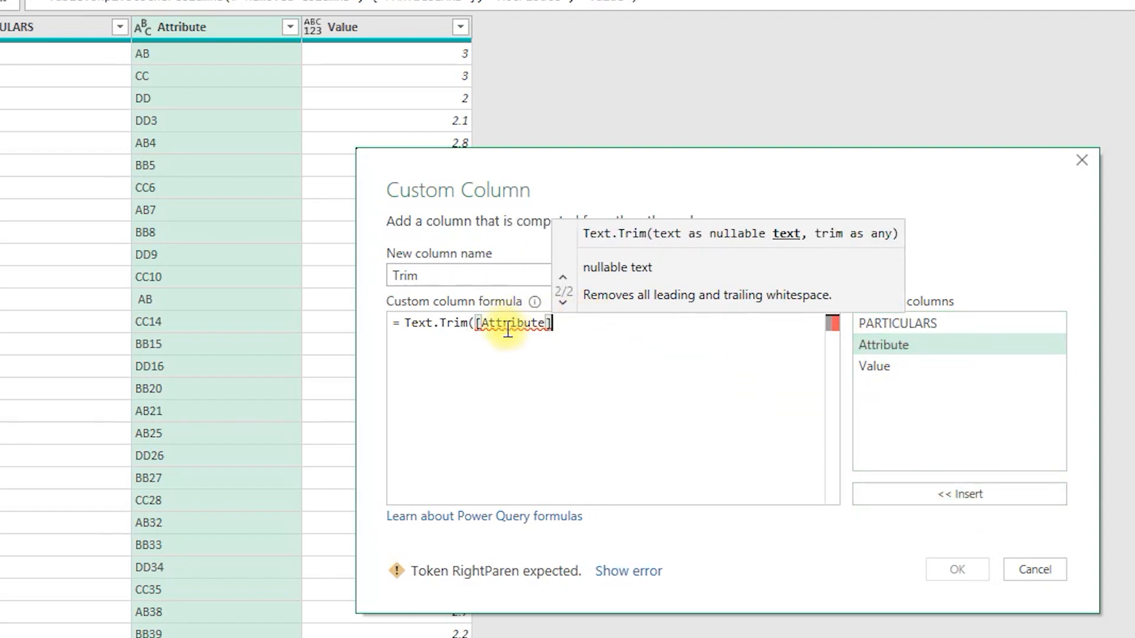
text())
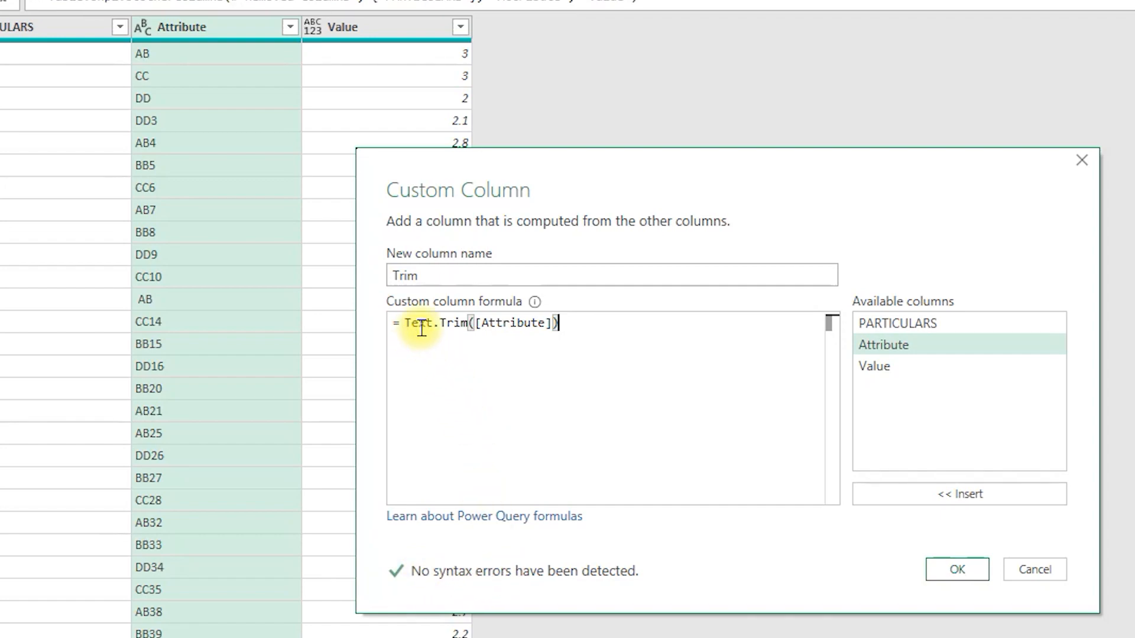
click(943, 576)
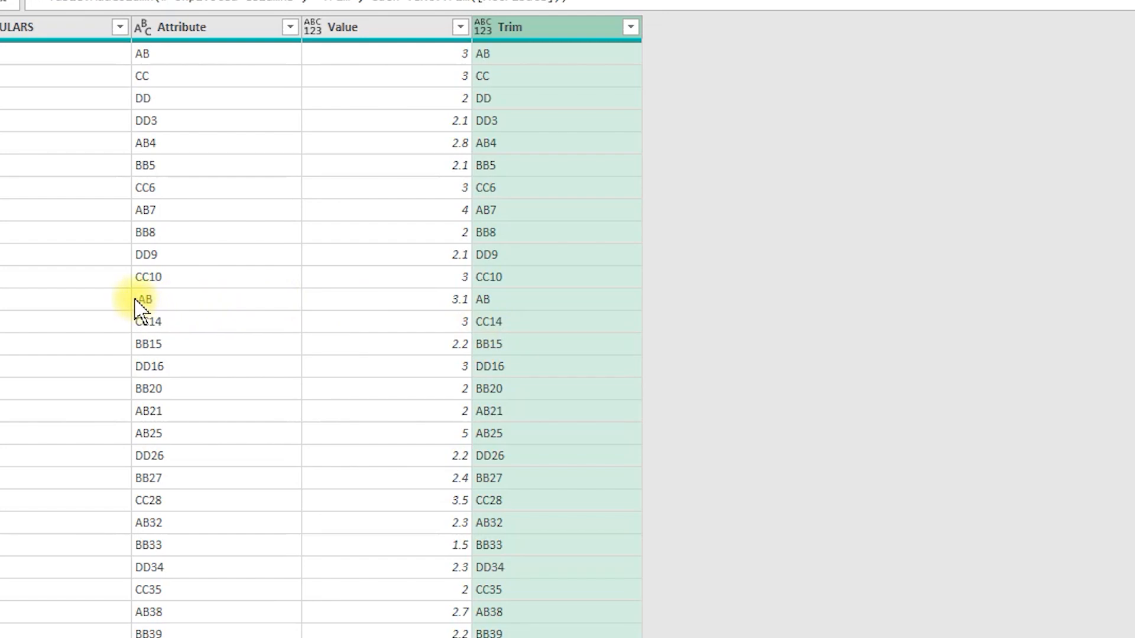
click(489, 302)
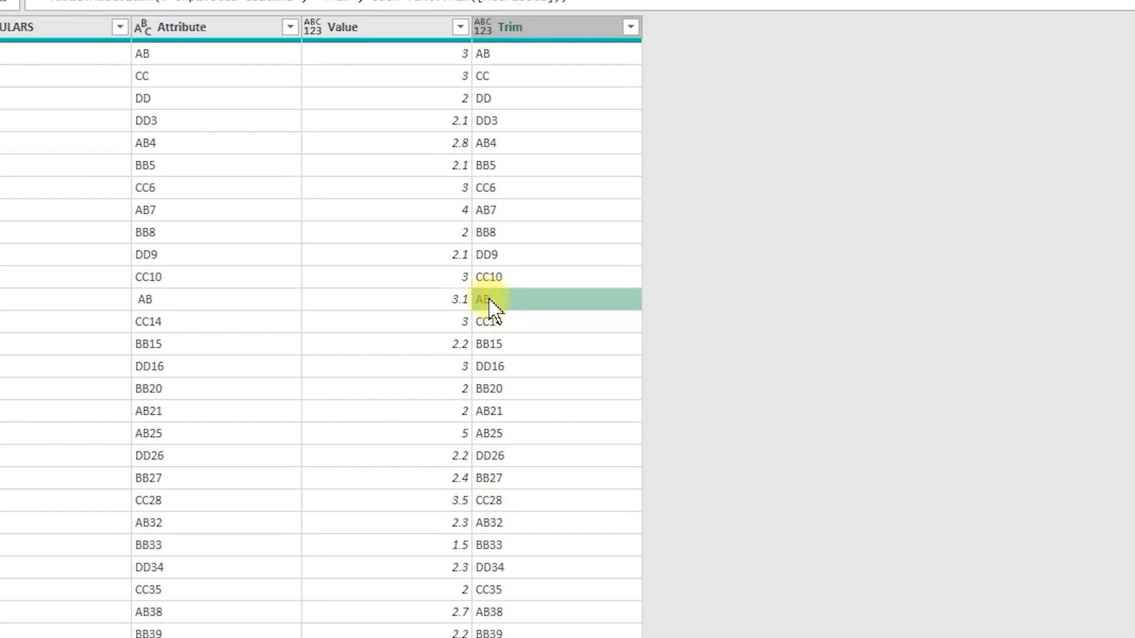
click(534, 30)
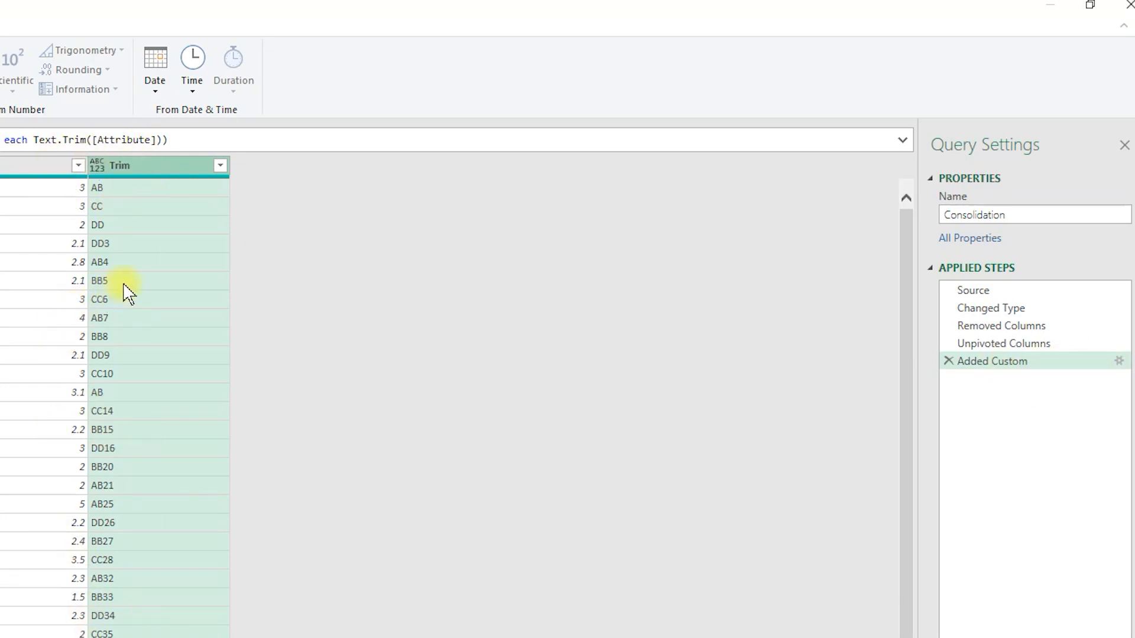
Step: Reopen the Added Custom step's formula and begin wrapping Text.Trim([Attribute]) in the Text.Start function
click(1016, 364)
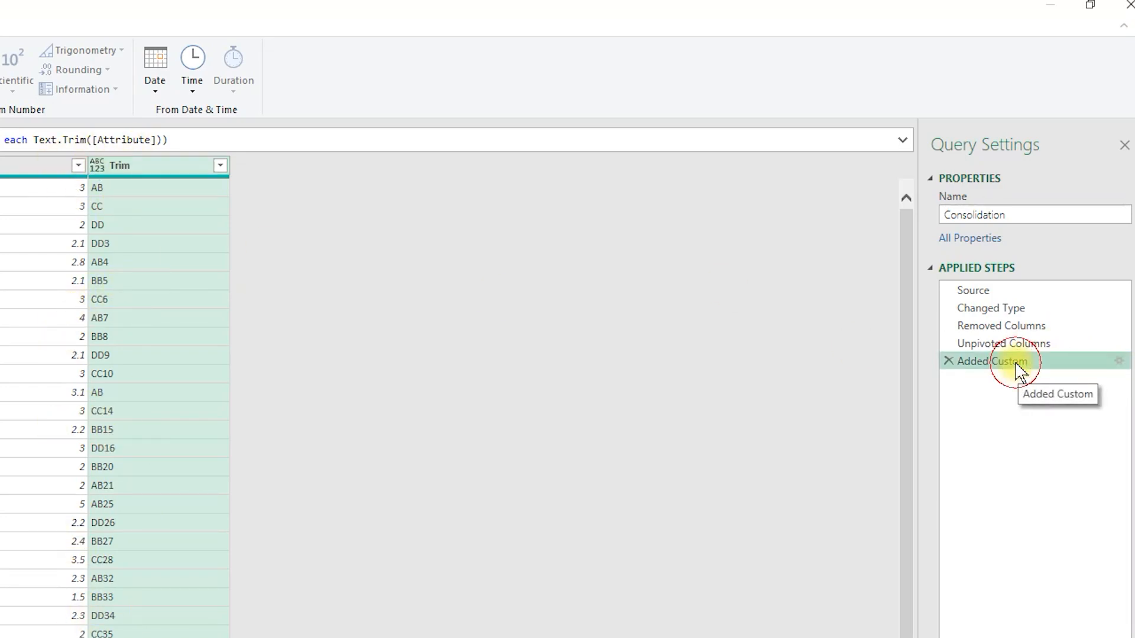
click(1119, 362)
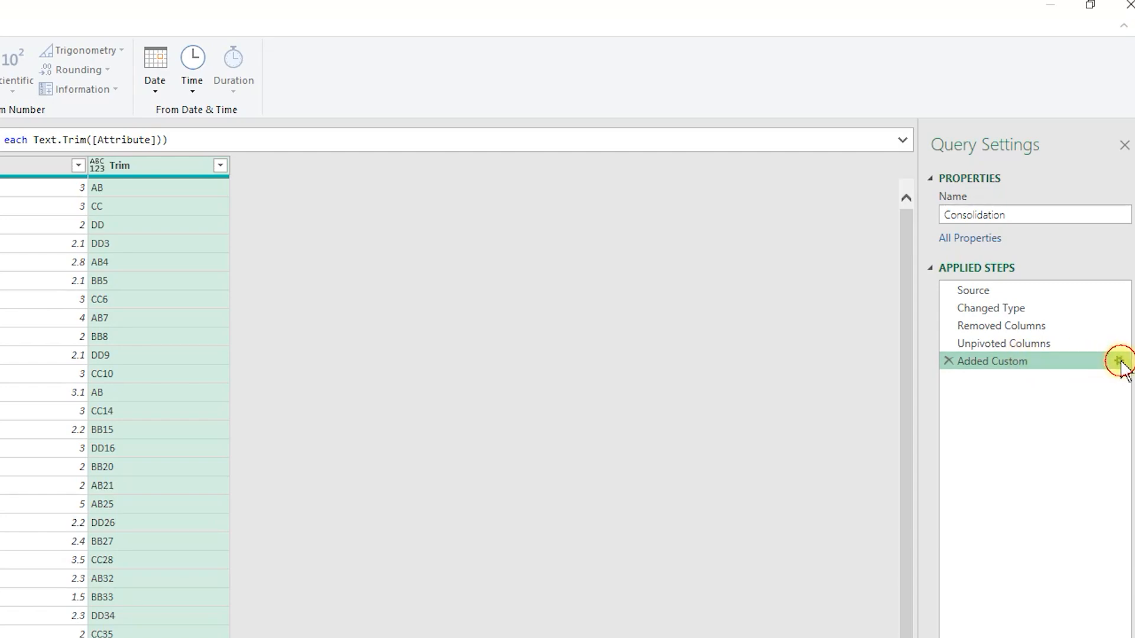
drag(169, 414, 2, 414)
click(250, 350)
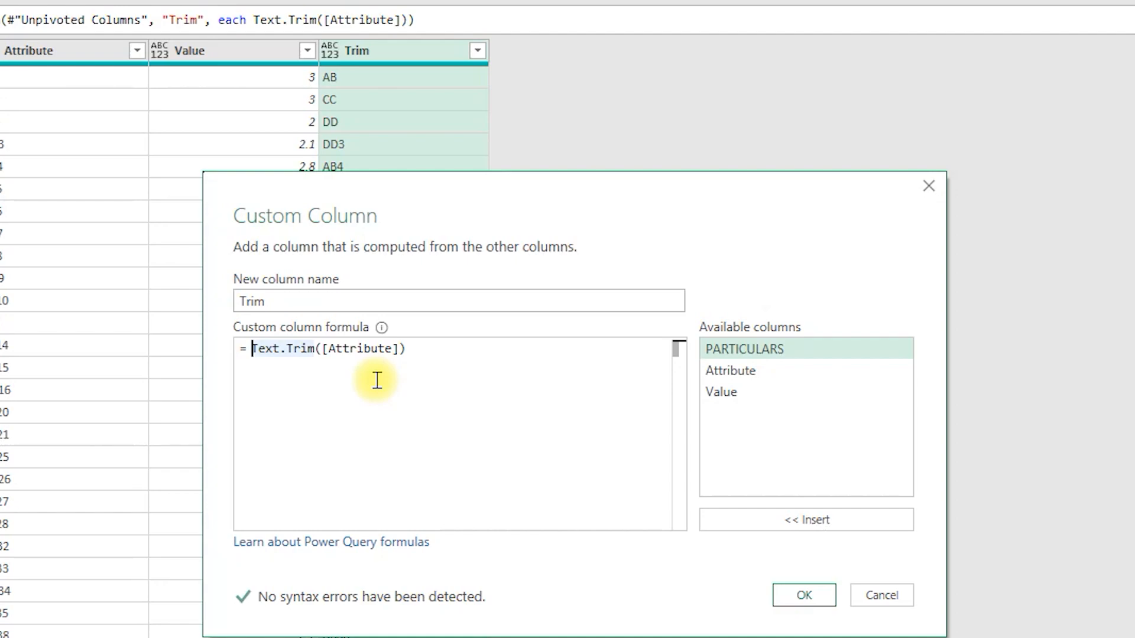
text(Text.)
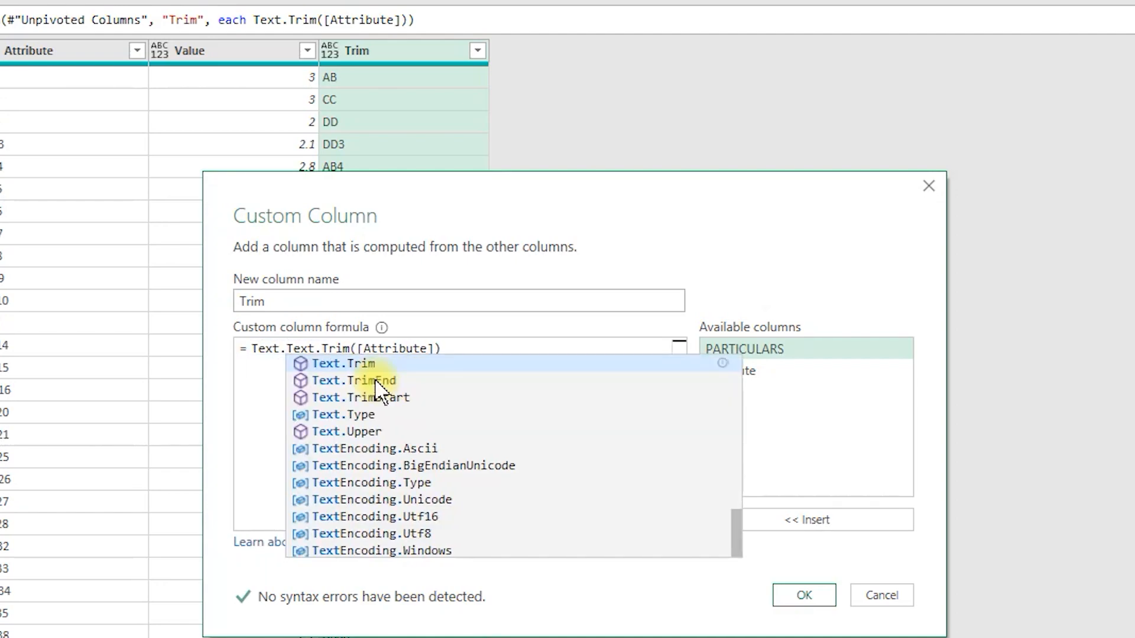
text(Start)
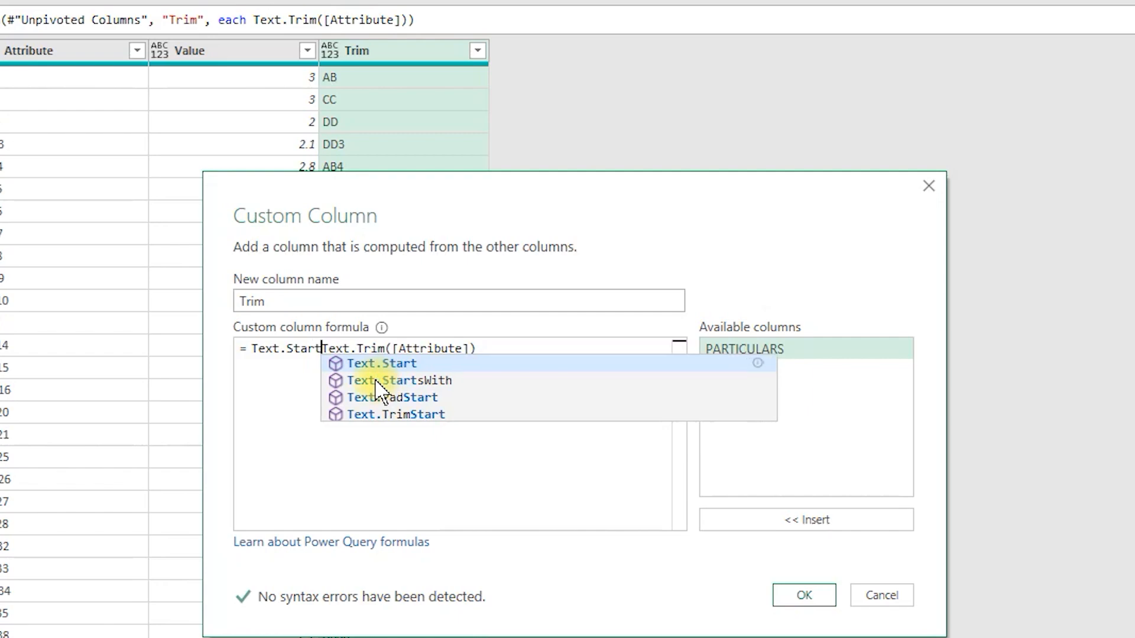
text(()
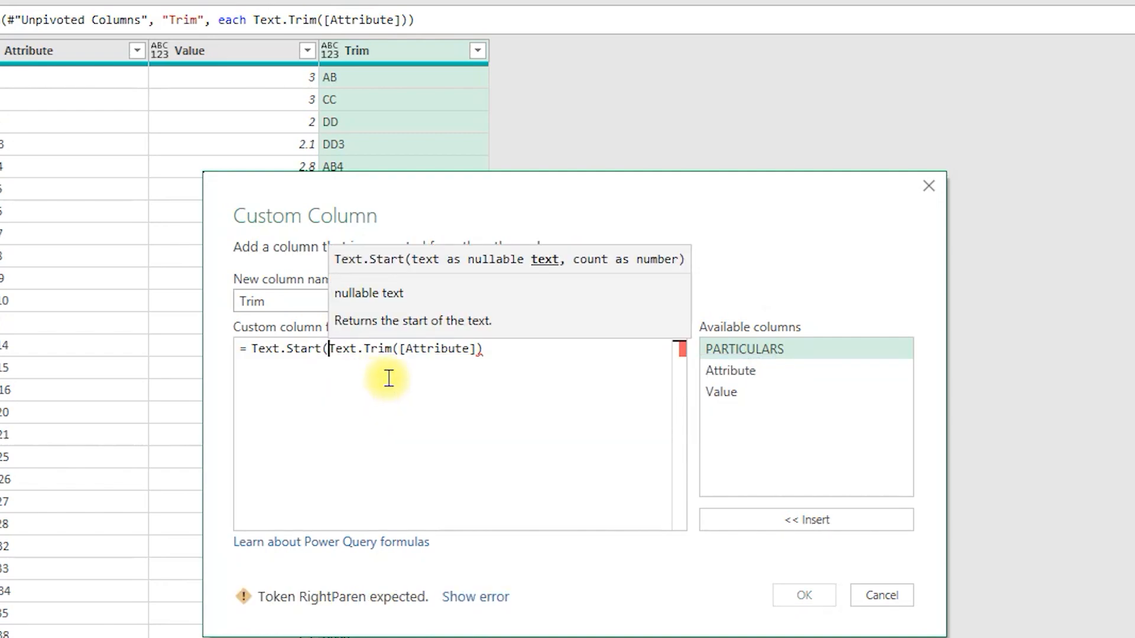
Step: Complete the formula as Text.Start(Text.Trim([Attribute]),2) to keep the first two characters, and apply it to the Trim column
click(549, 357)
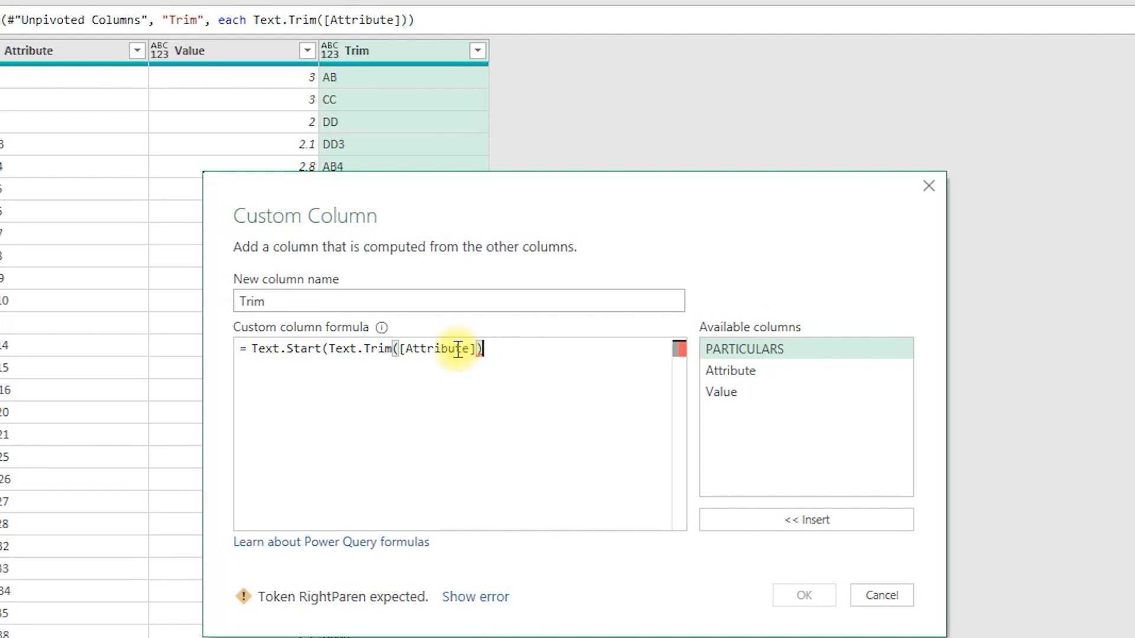
drag(328, 349, 483, 349)
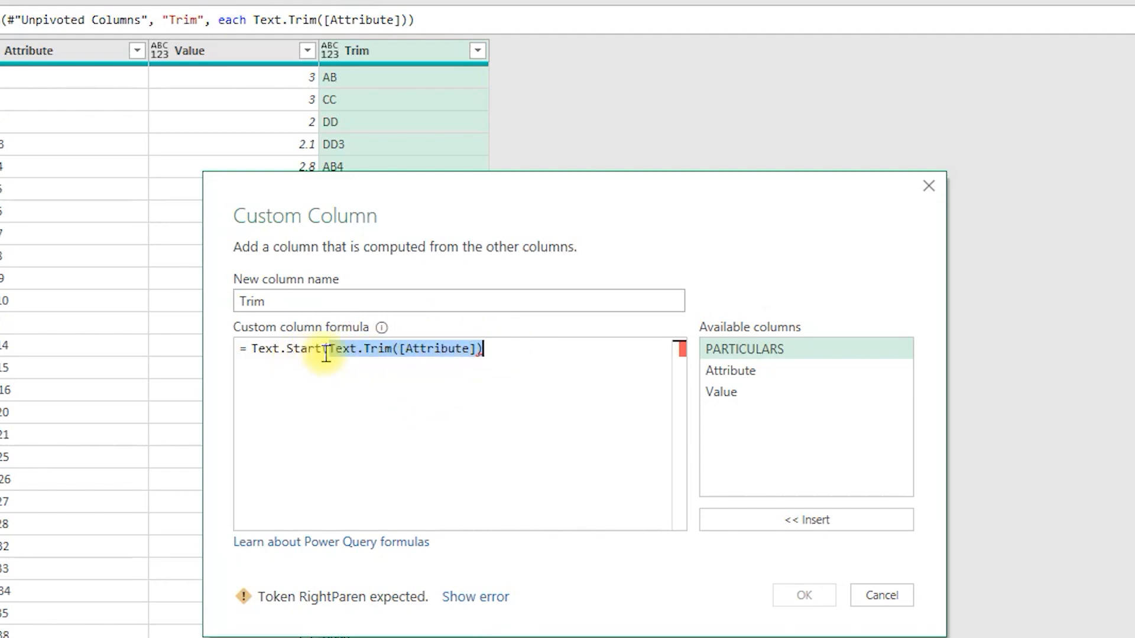
mouse_move(329, 352)
mouse_down()
mouse_move(263, 354)
mouse_move(349, 348)
mouse_up()
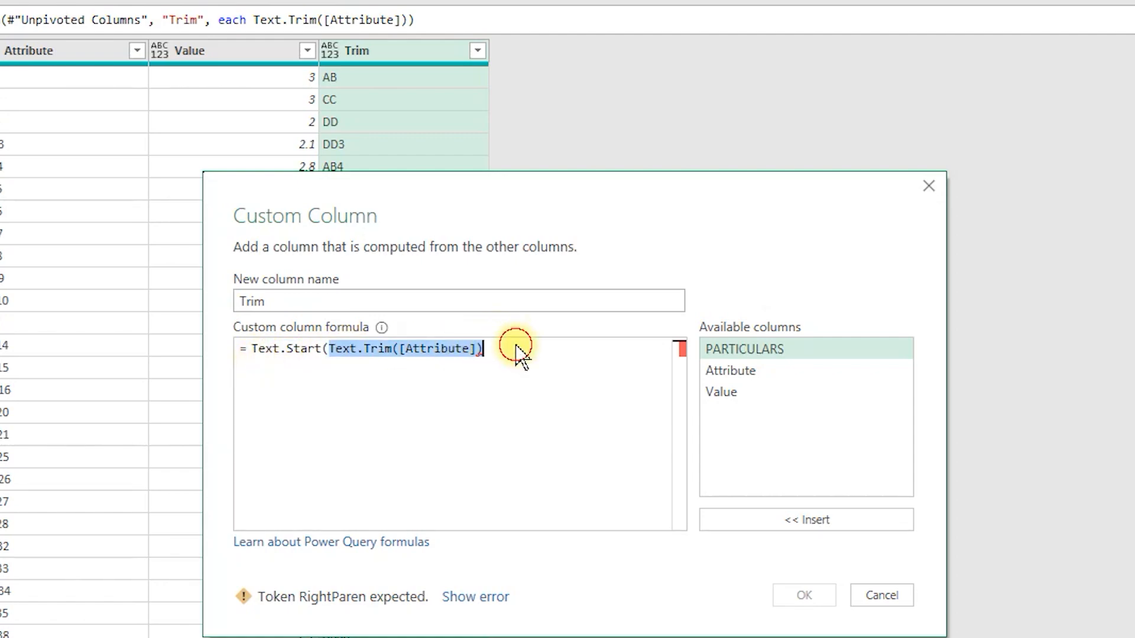
click(534, 343)
text(,)
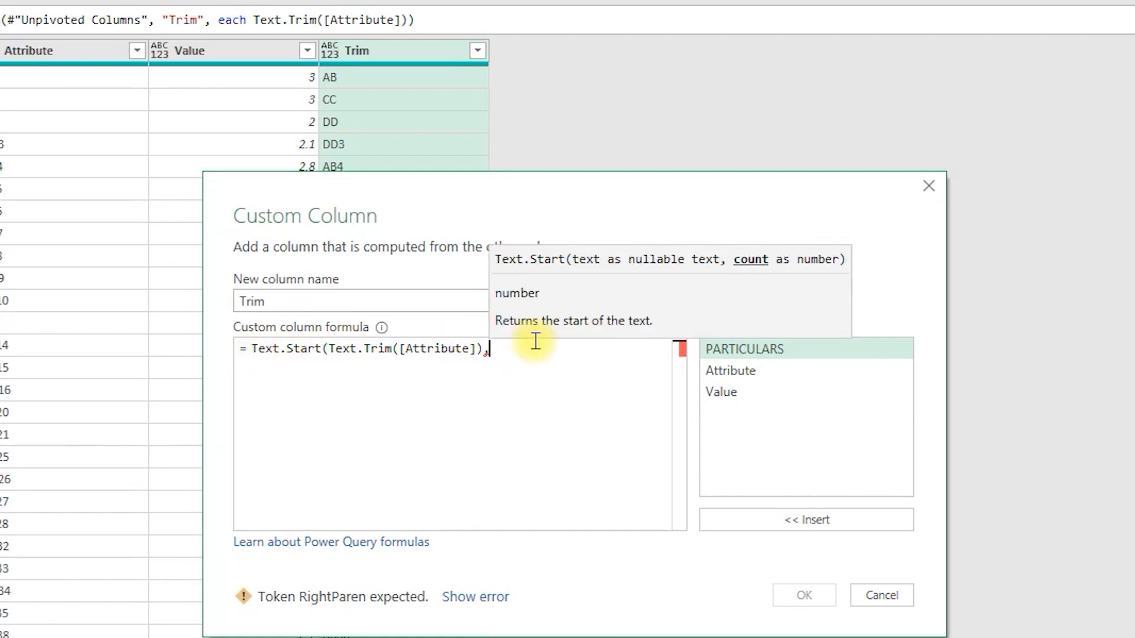
text(2))
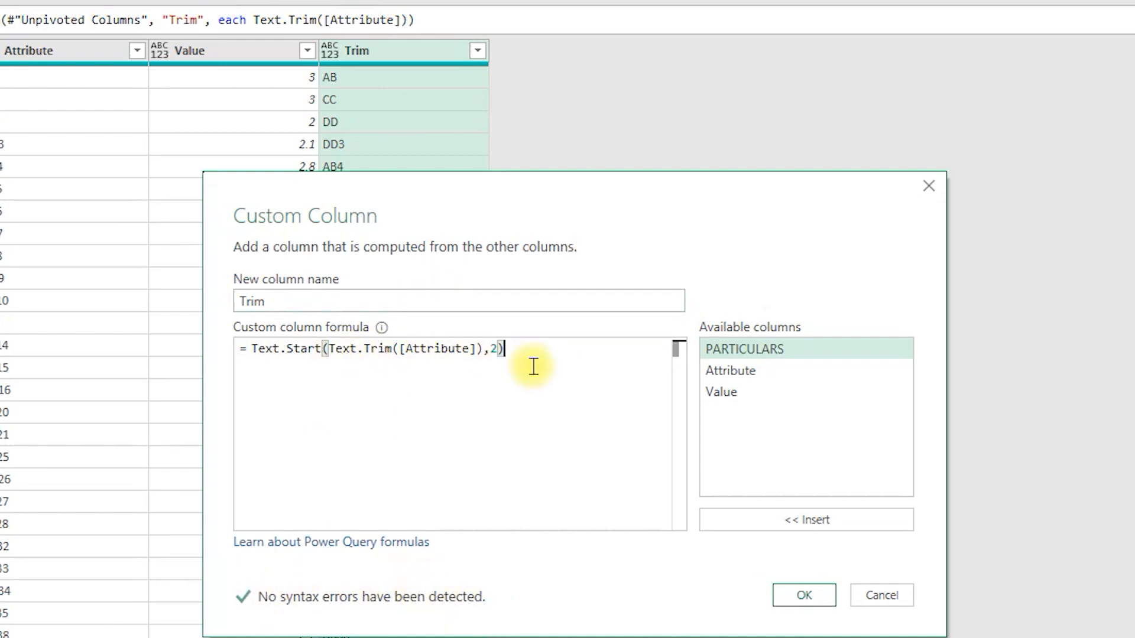
click(814, 600)
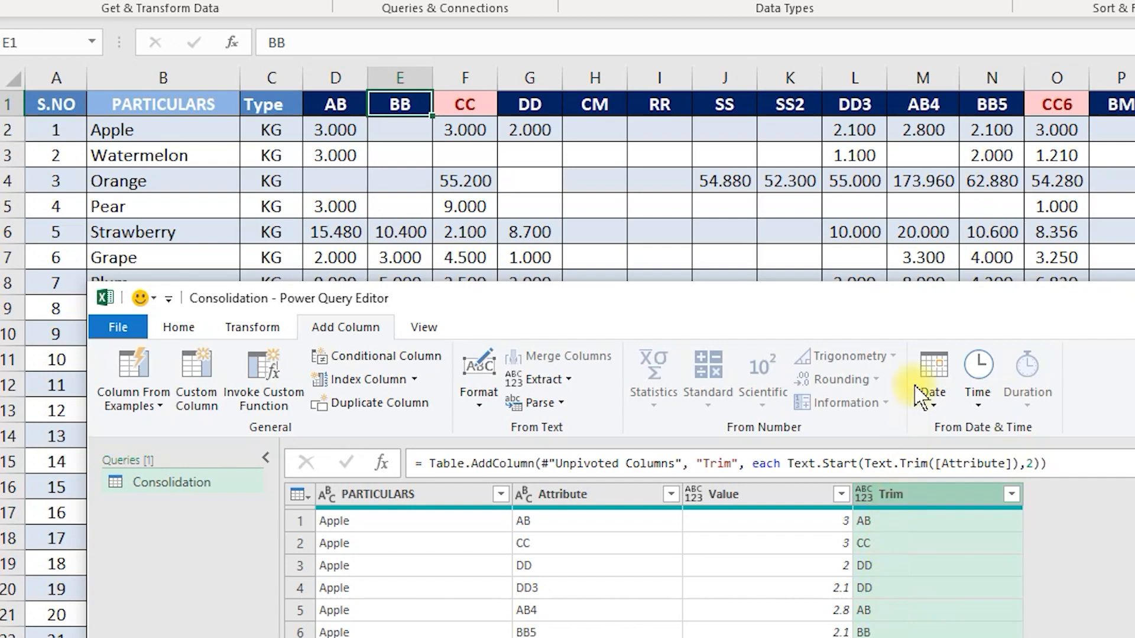
Step: Maximize the query editor window and remove the Attribute column from the Consolidation query
drag(933, 298, 899, 189)
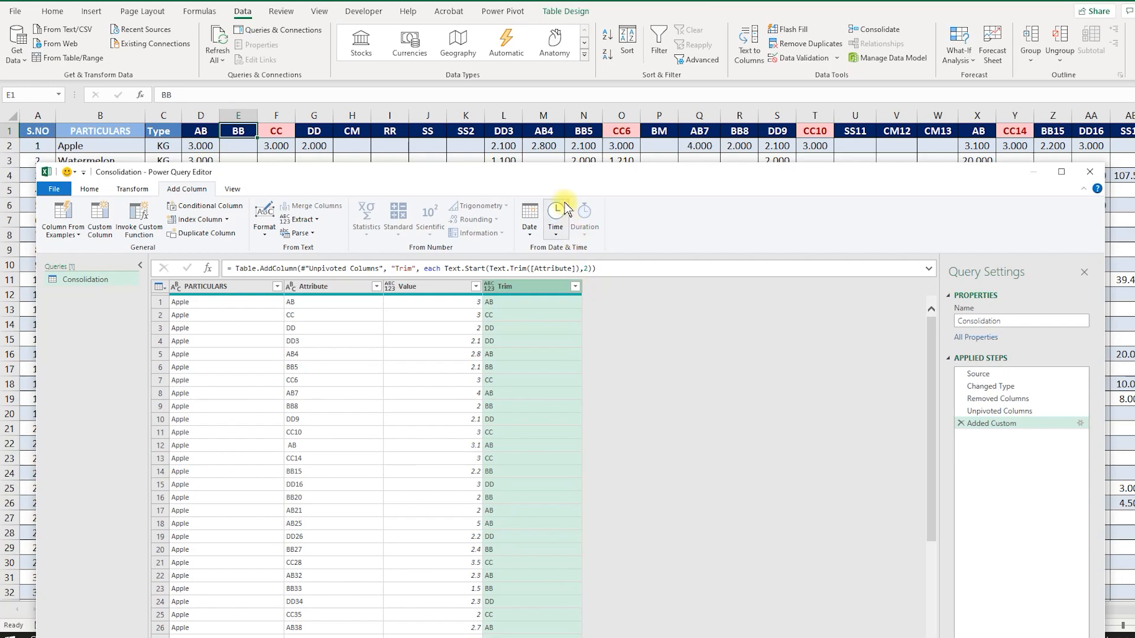
double_click(564, 171)
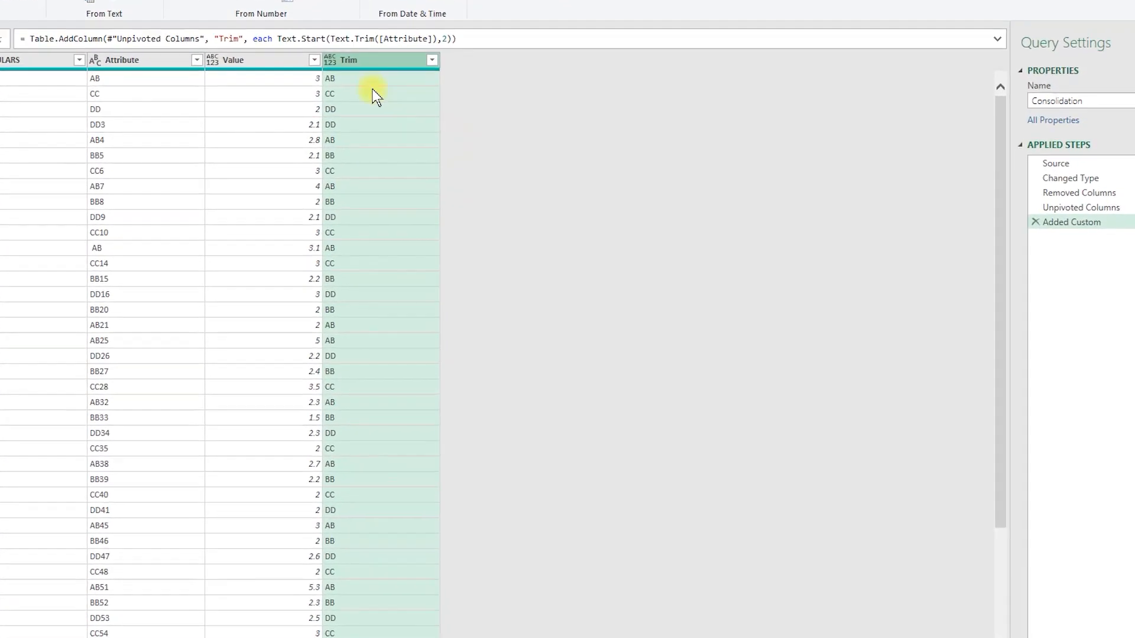
click(102, 52)
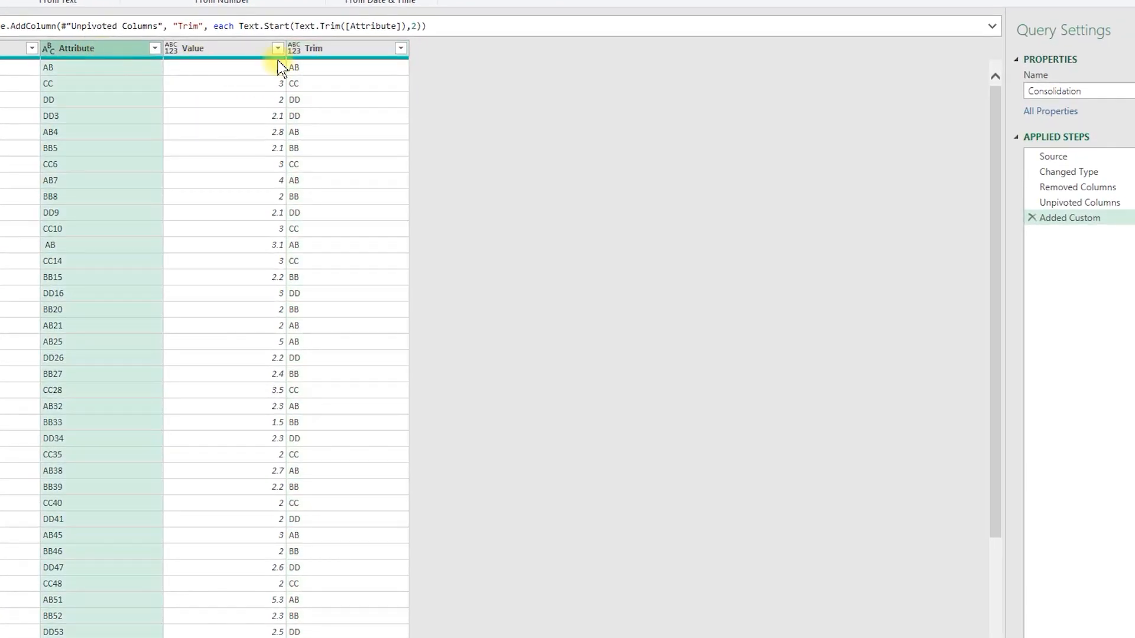
right_click(112, 50)
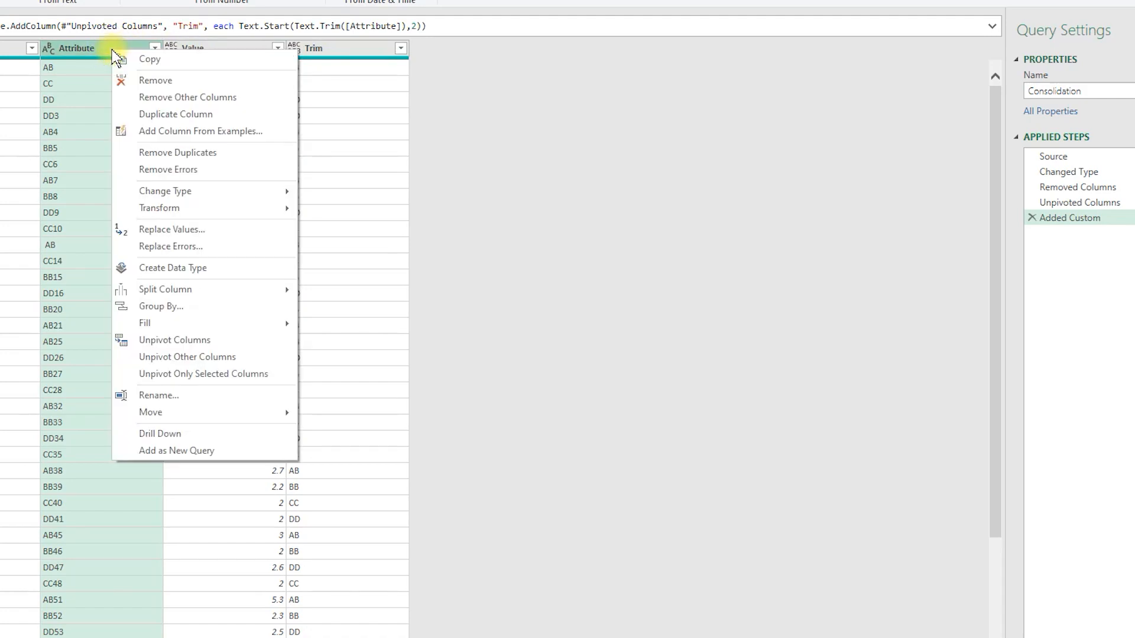
click(133, 79)
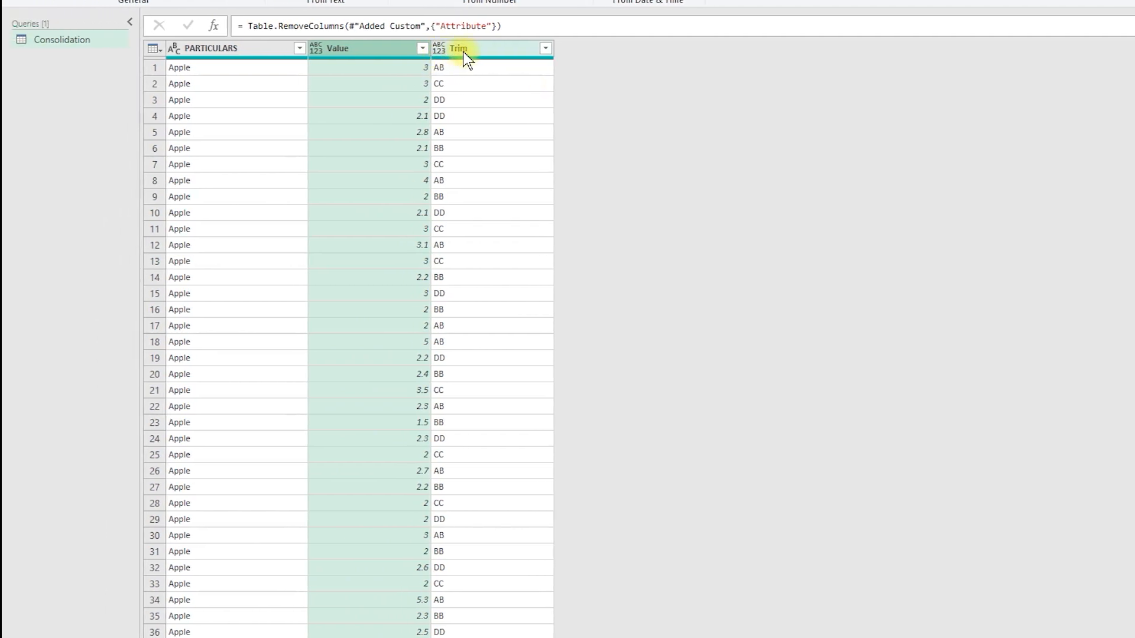
Step: Move the Trim column between PARTICULARS and Value, and rename it Column Value
drag(196, 51, 71, 56)
drag(339, 57, 326, 58)
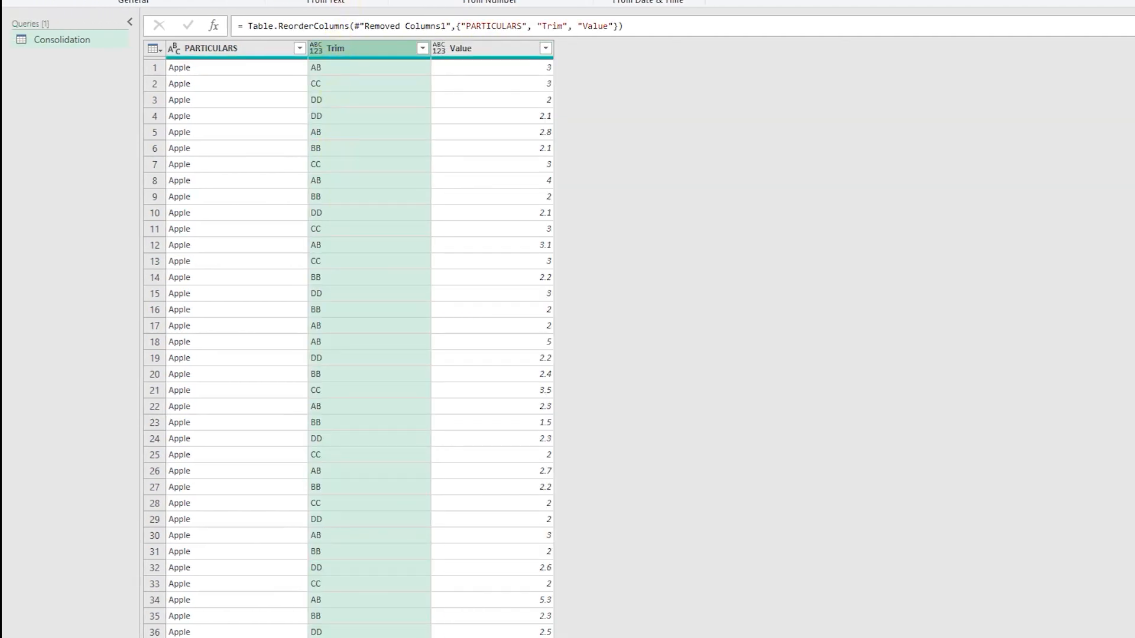
double_click(339, 47)
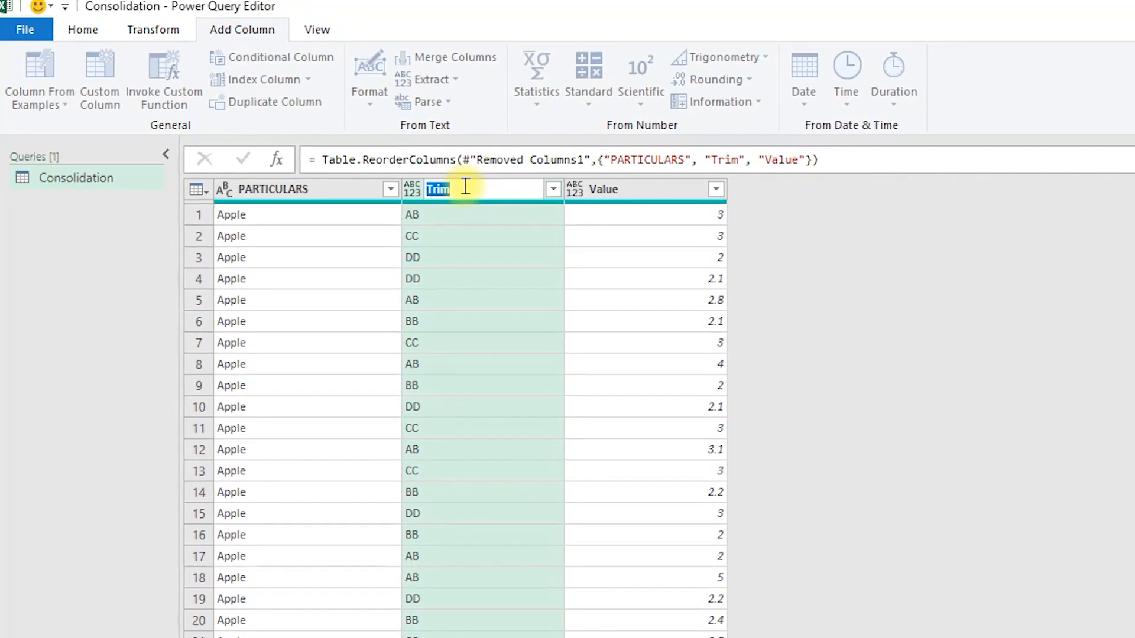
text(Column)
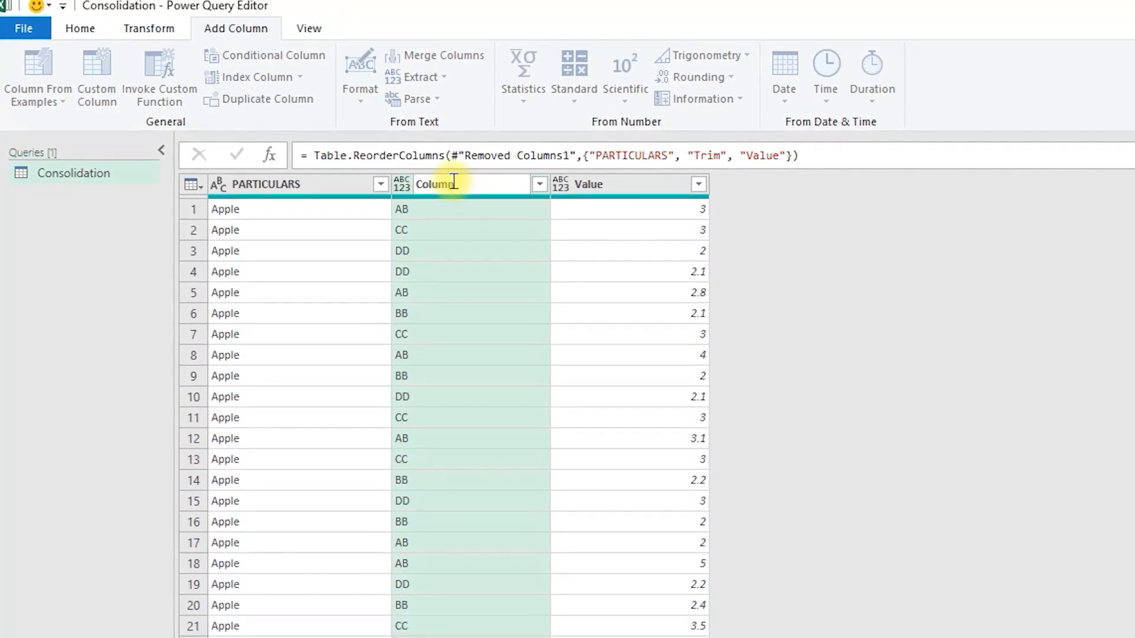
text( Value)
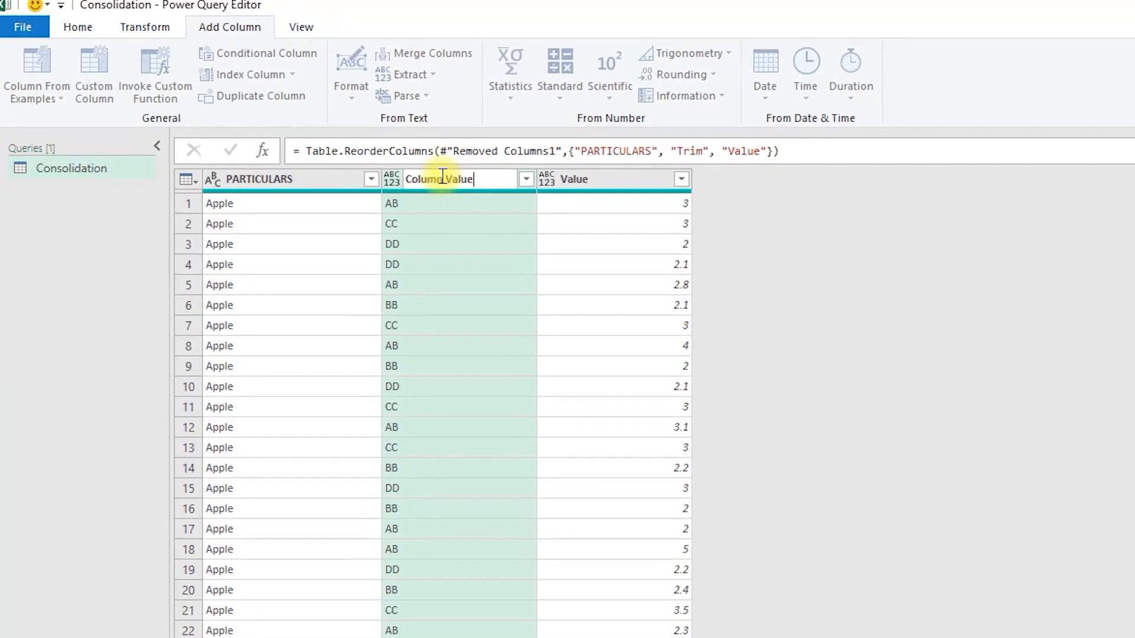
key(Return)
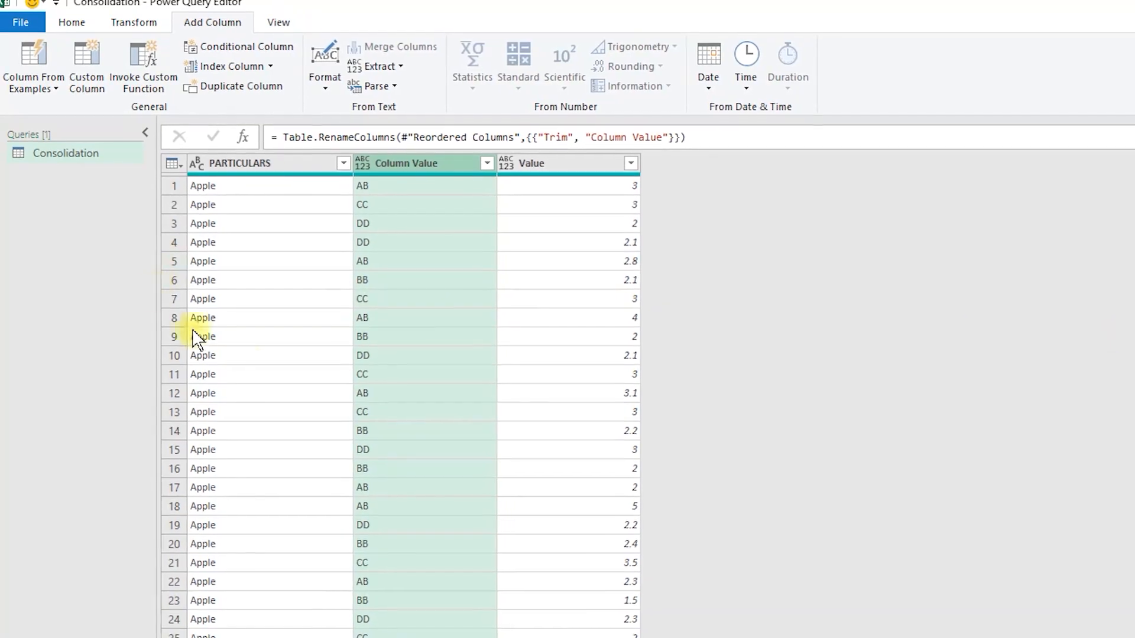
Step: Check row 10 of the cleaned data, and close the query editor, loading the Consolidation query to the default destination
click(230, 363)
click(437, 358)
click(553, 358)
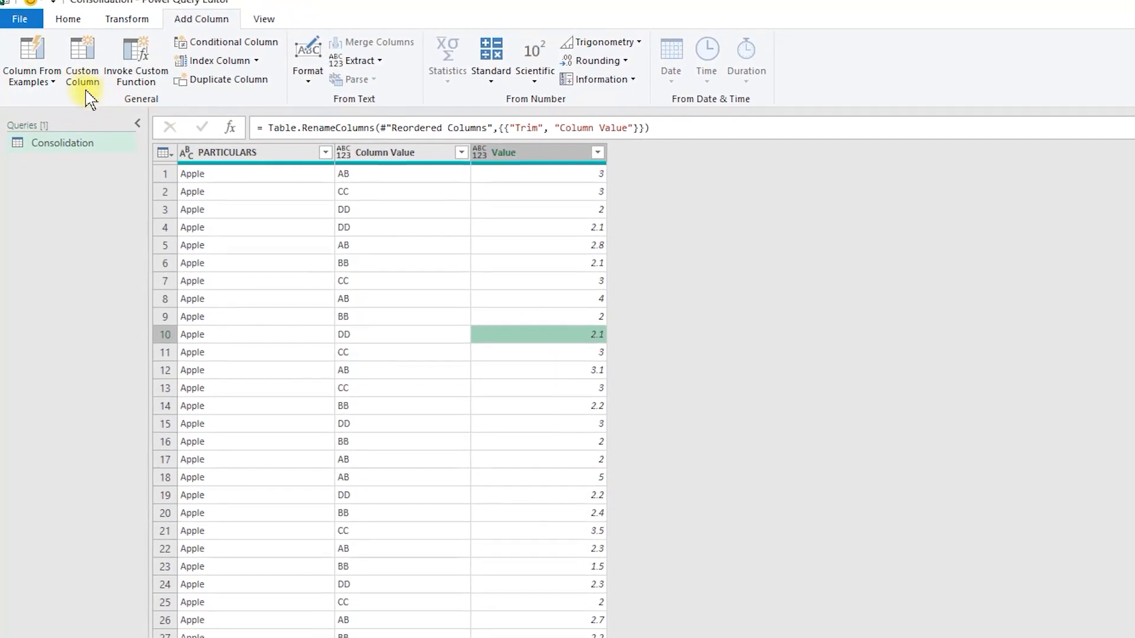
click(66, 19)
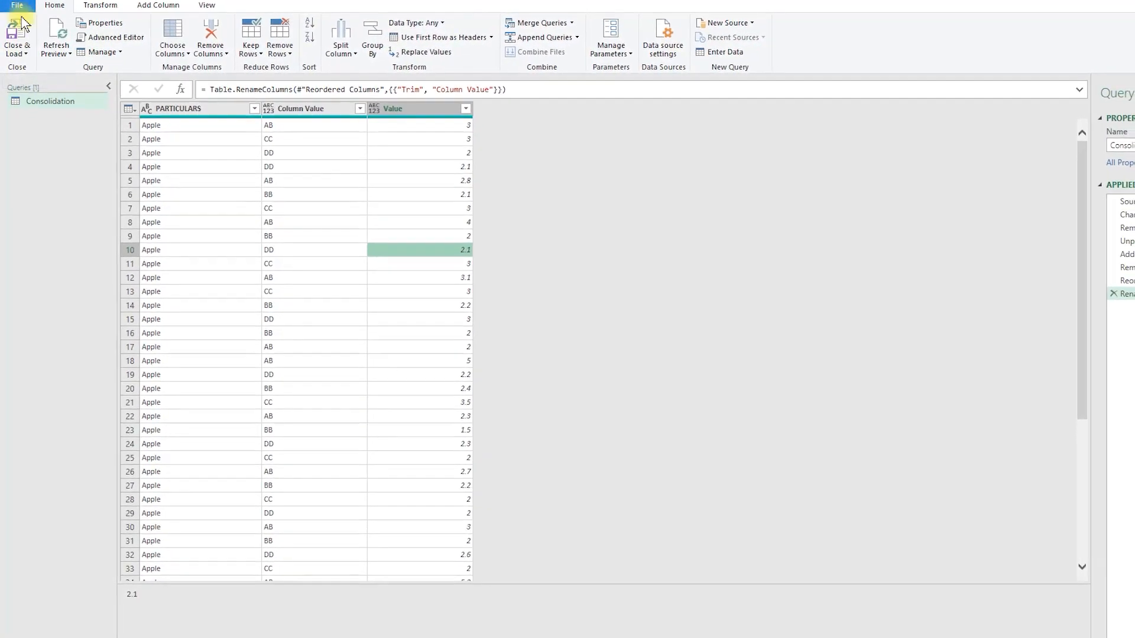
click(23, 55)
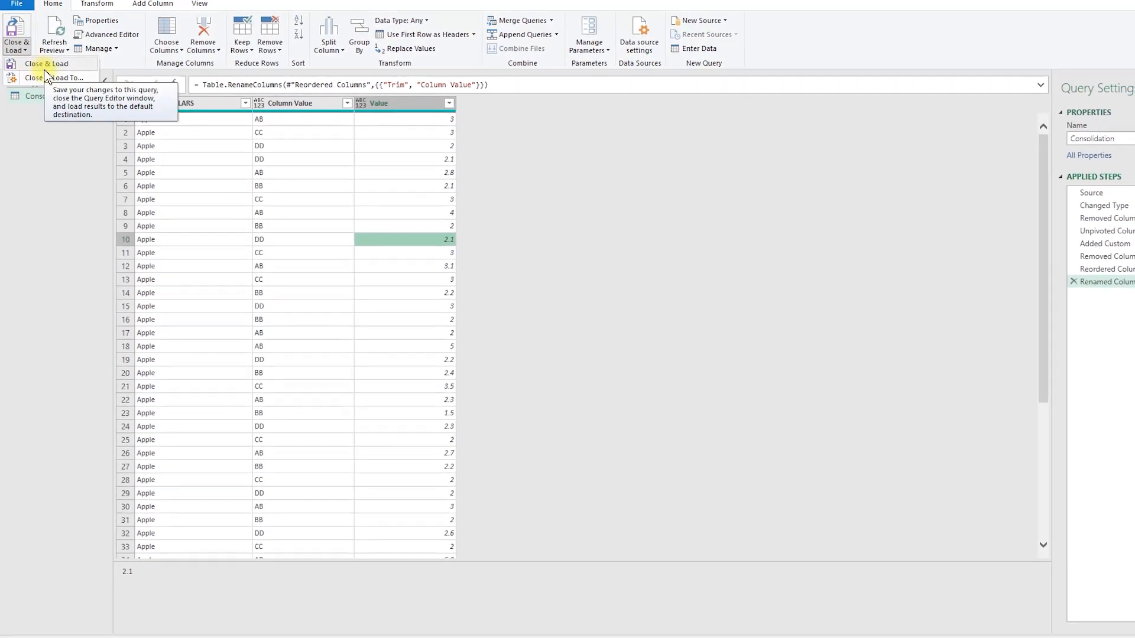
click(28, 65)
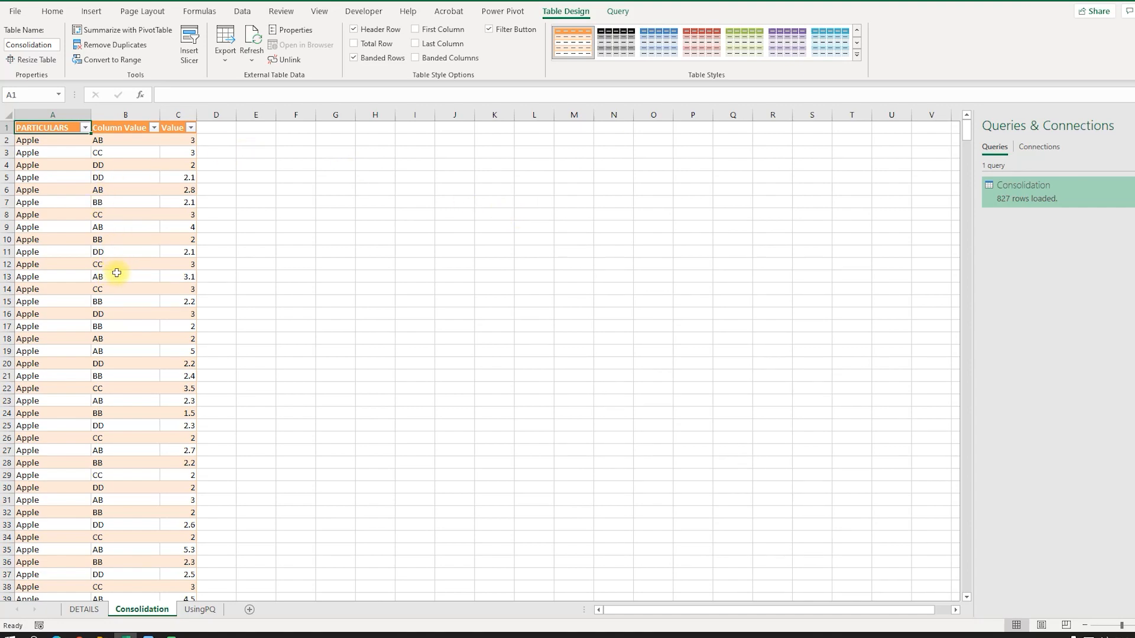
Step: Delete the Consolidation worksheet containing the loaded table and confirm the deletion
right_click(120, 609)
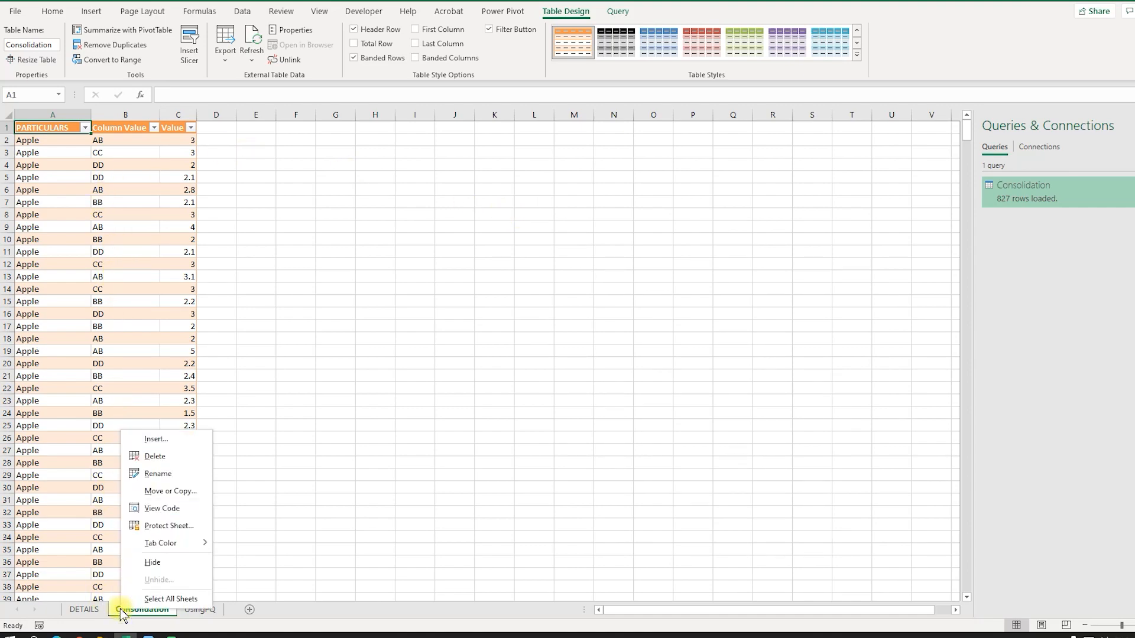
click(153, 456)
click(559, 345)
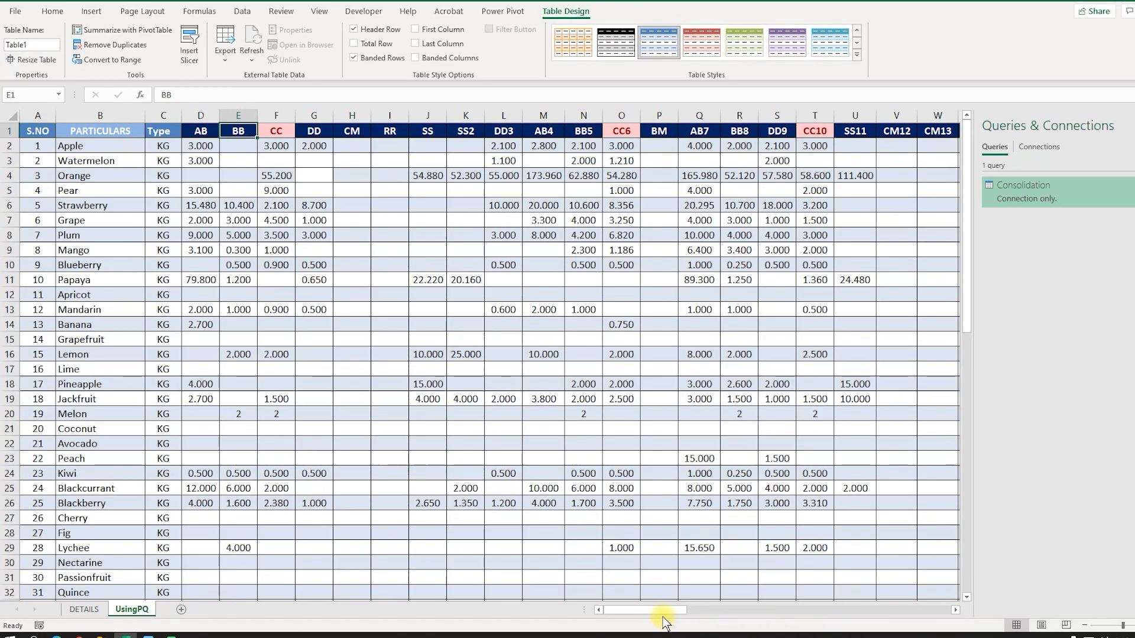
Step: Load the Consolidation query as a PivotTable Report at cell BZ2 of the UsingPQ sheet, and sum its Value field
drag(665, 610, 877, 597)
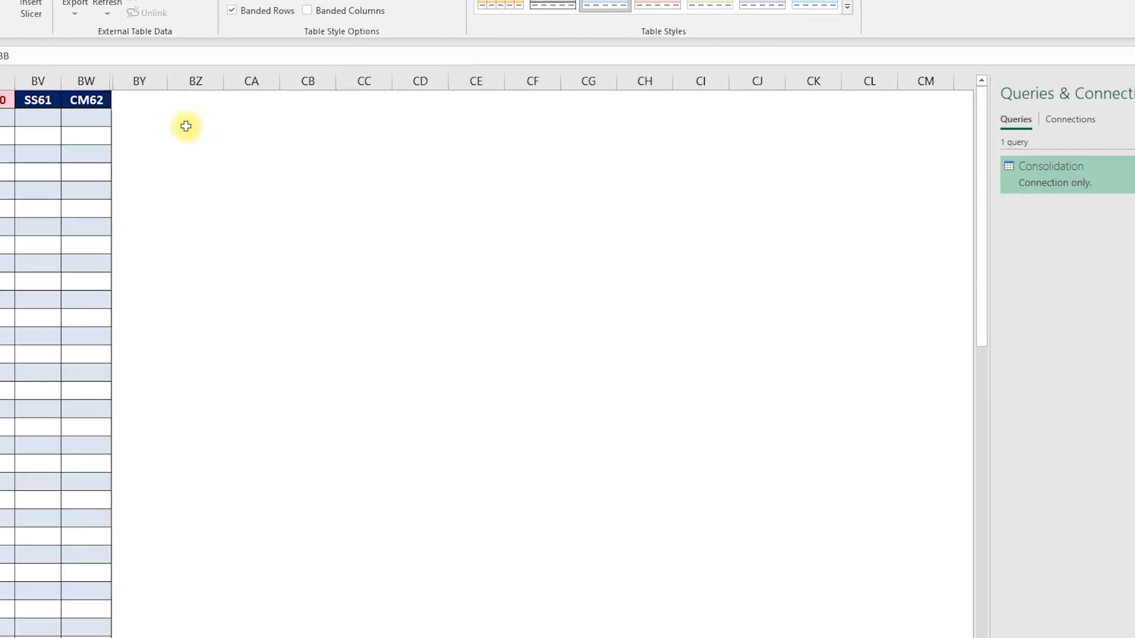
click(360, 145)
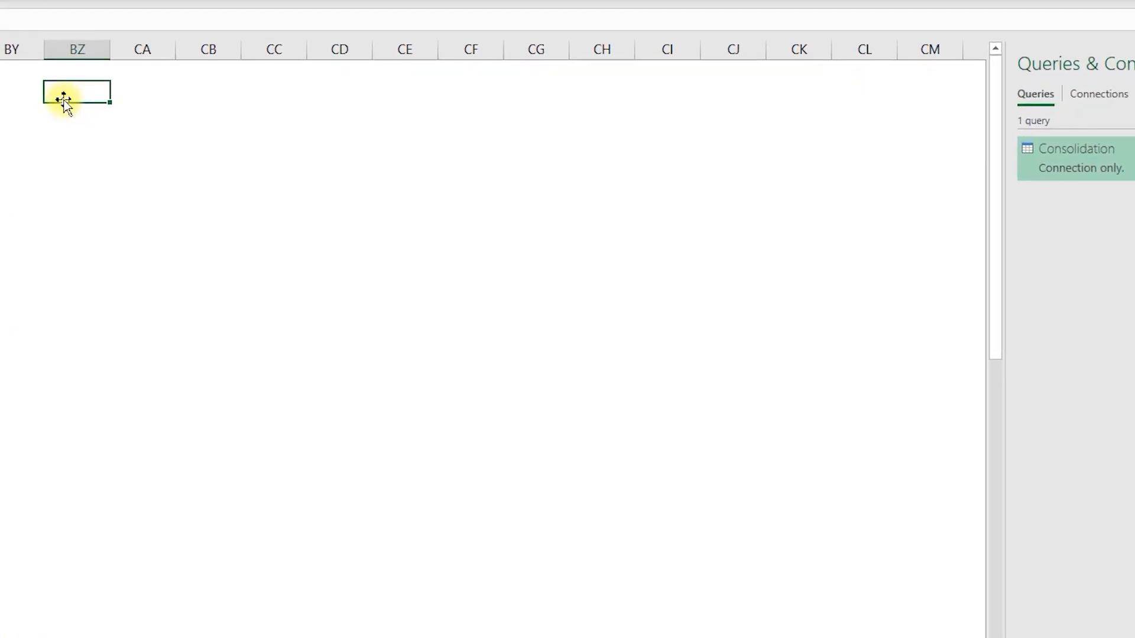
right_click(1056, 155)
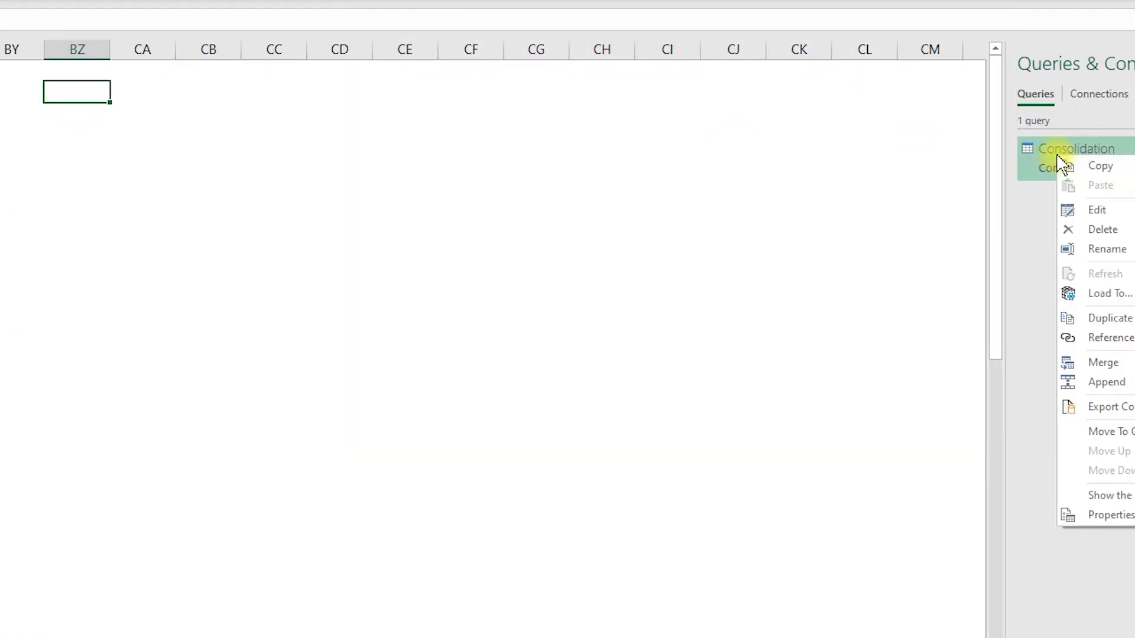
click(1109, 295)
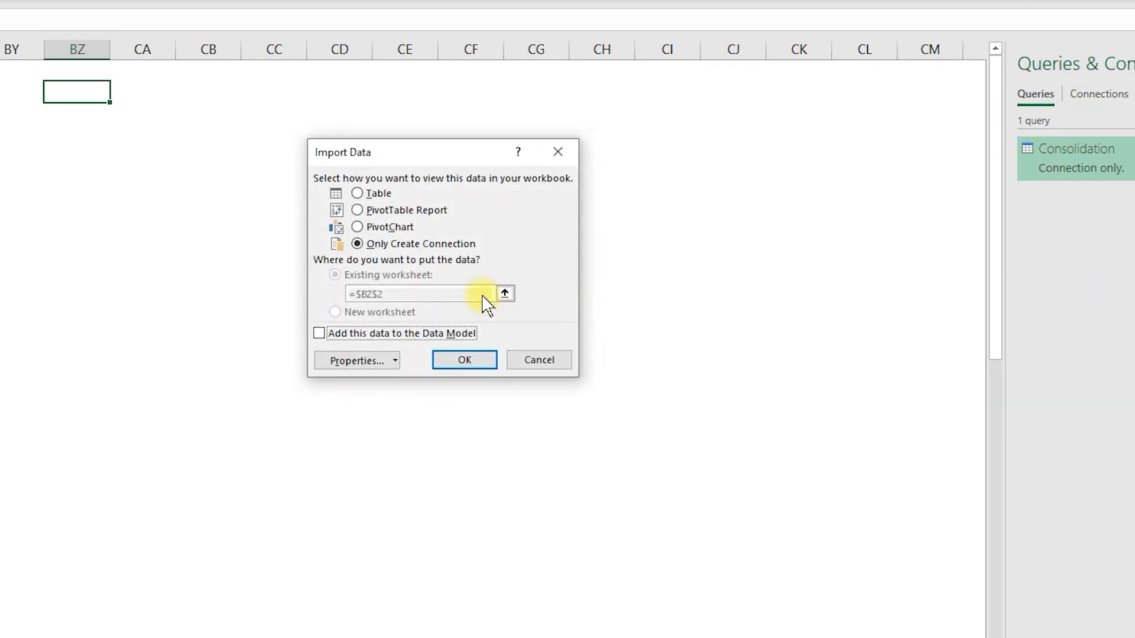
click(387, 232)
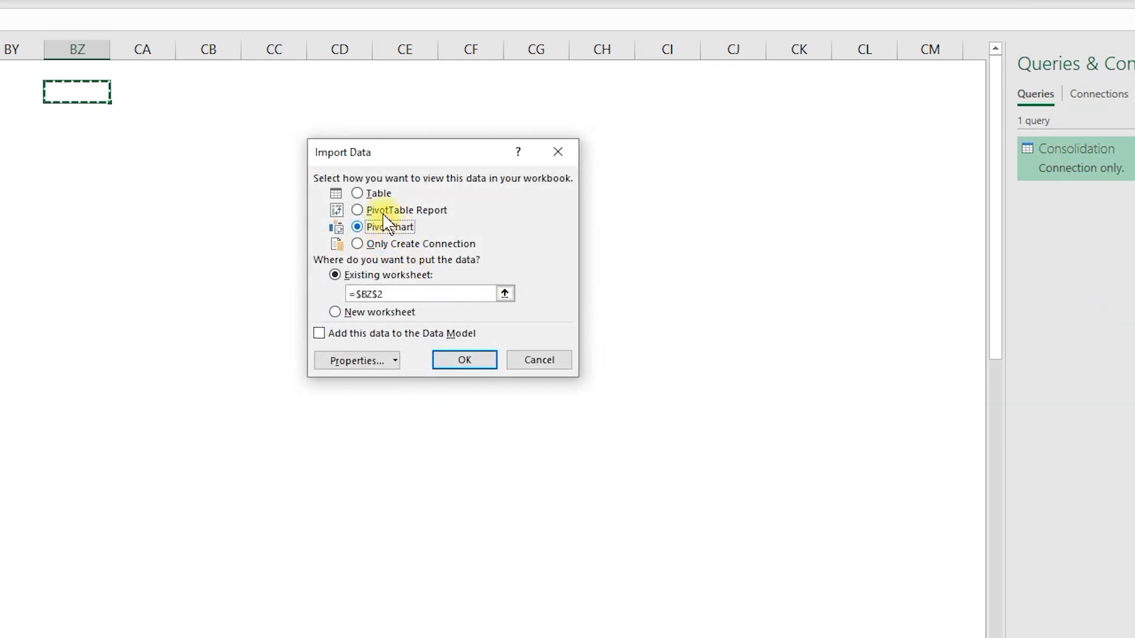
click(378, 211)
click(444, 358)
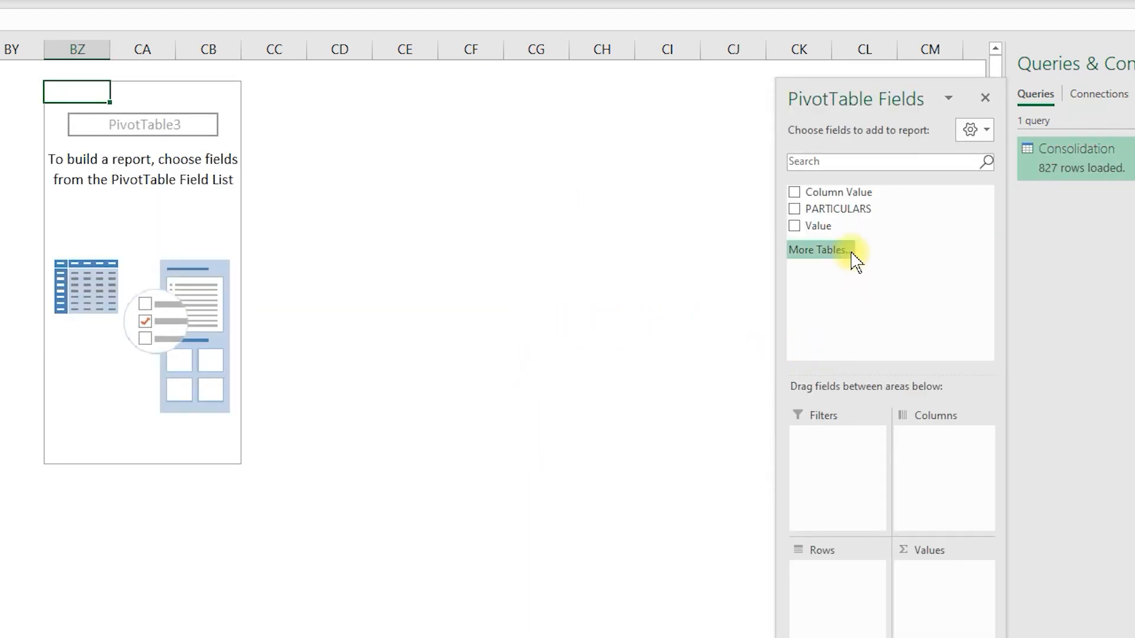
drag(835, 228, 945, 608)
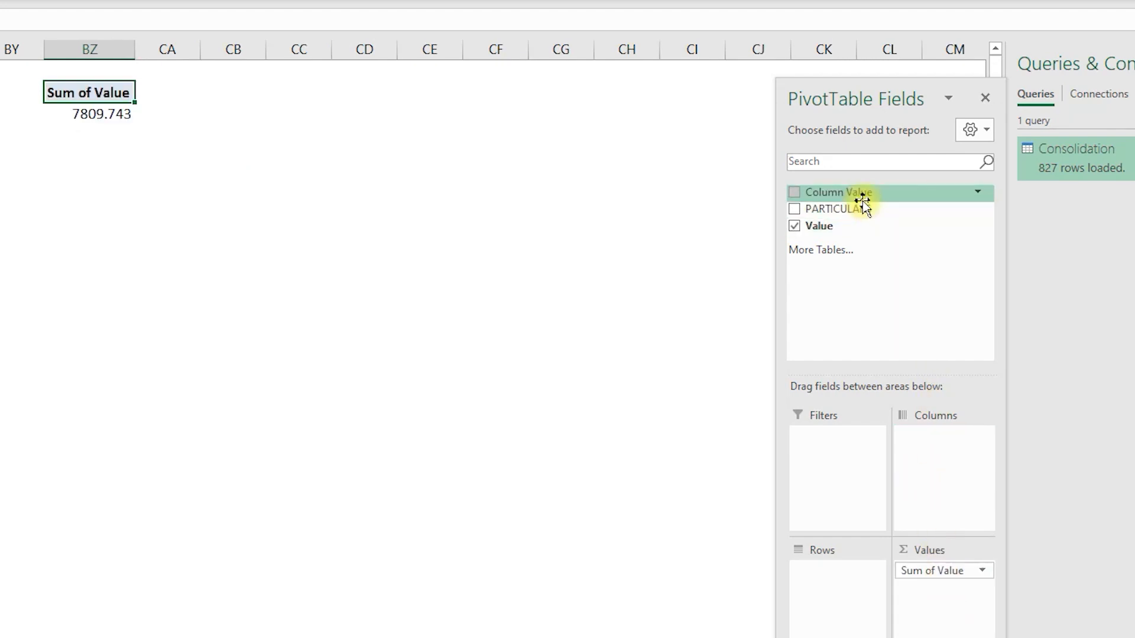
Step: Lay out the PivotTable with Column Value as the column field and PARTICULARS as the row field
drag(860, 193, 942, 471)
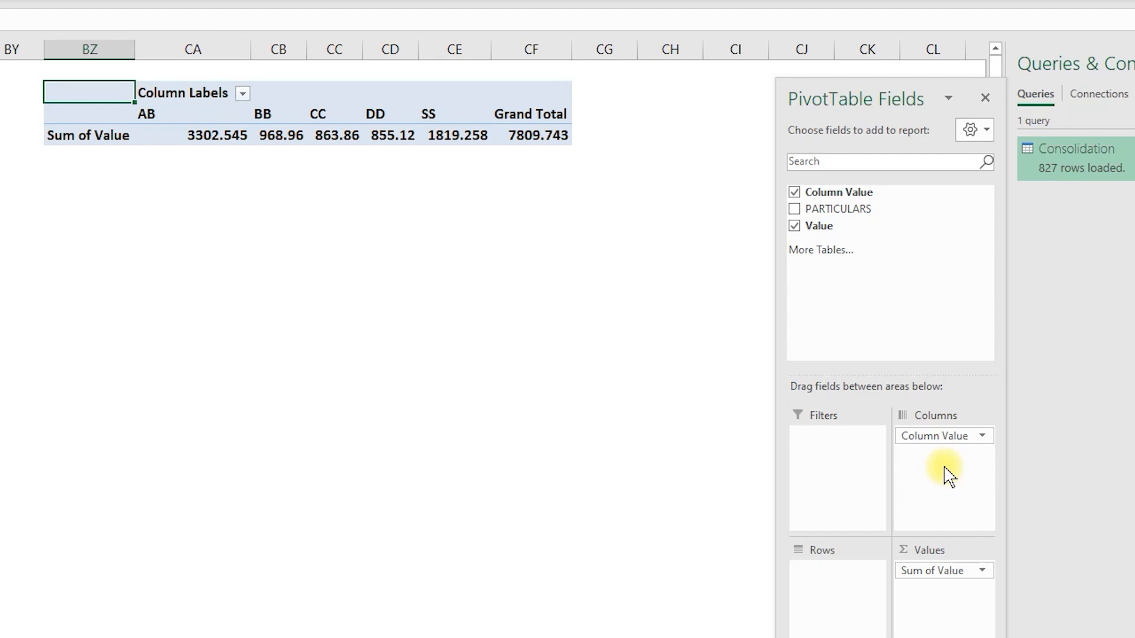
drag(856, 210, 856, 587)
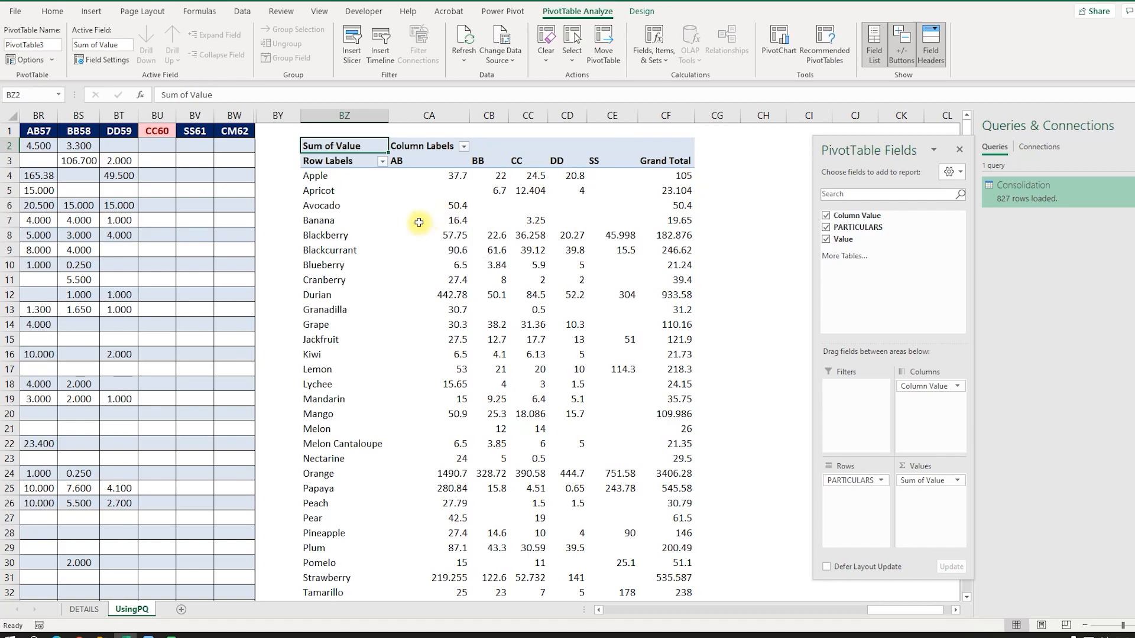
Step: Compare Apple's CC total in the PivotTable with the matching SUMIF result in the summary table on the DETAILS sheet
click(334, 178)
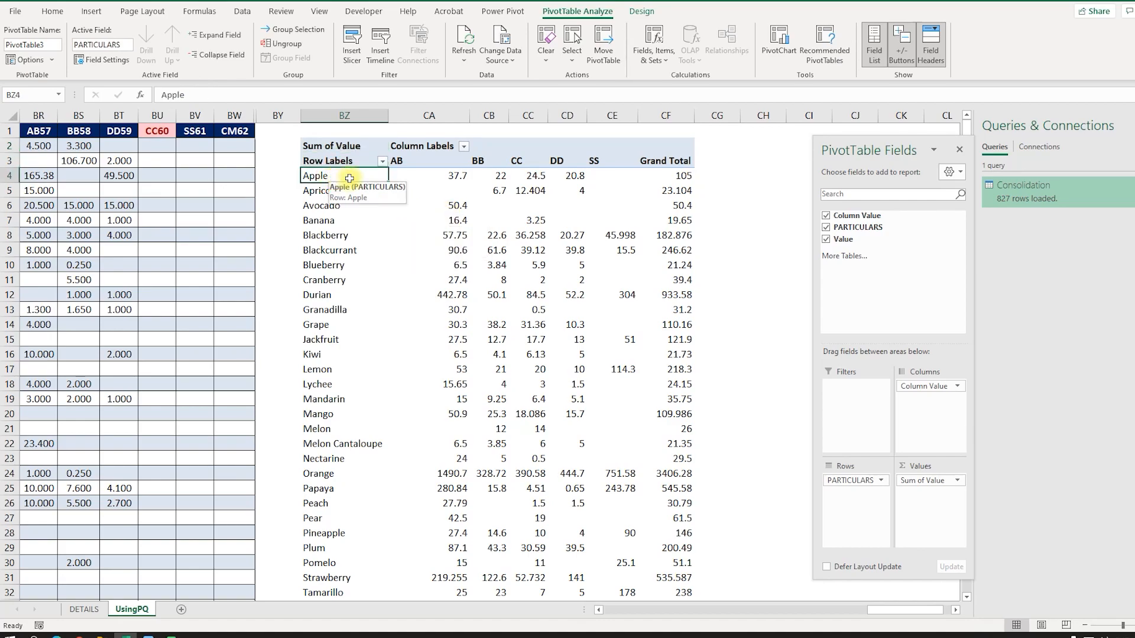
click(529, 177)
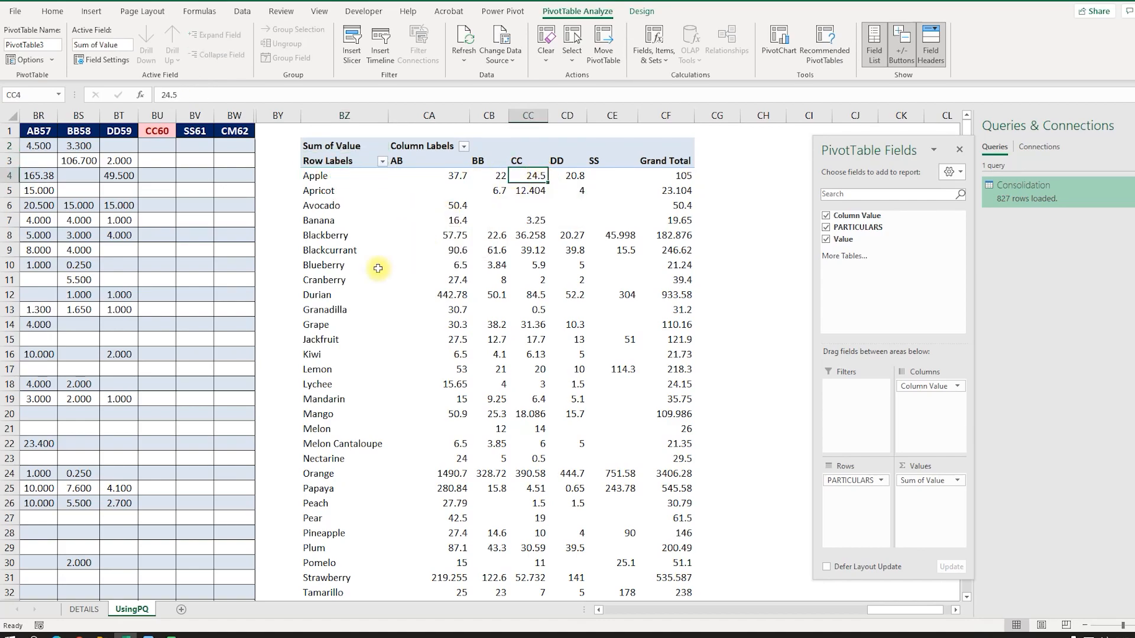
click(88, 610)
drag(881, 130, 1055, 189)
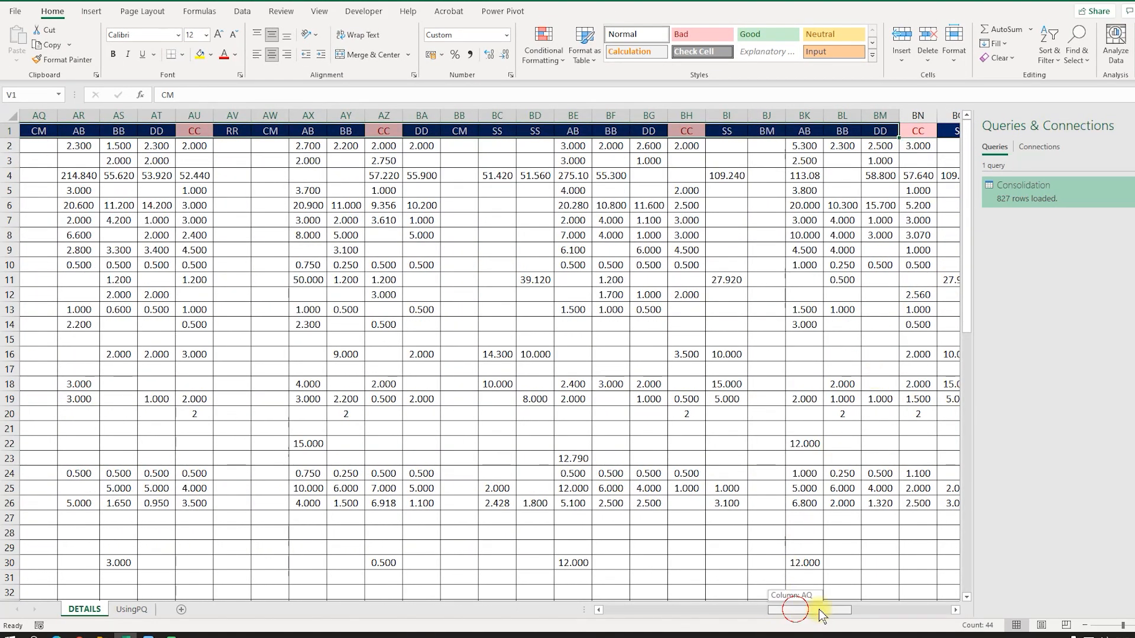
drag(818, 609, 917, 606)
click(372, 146)
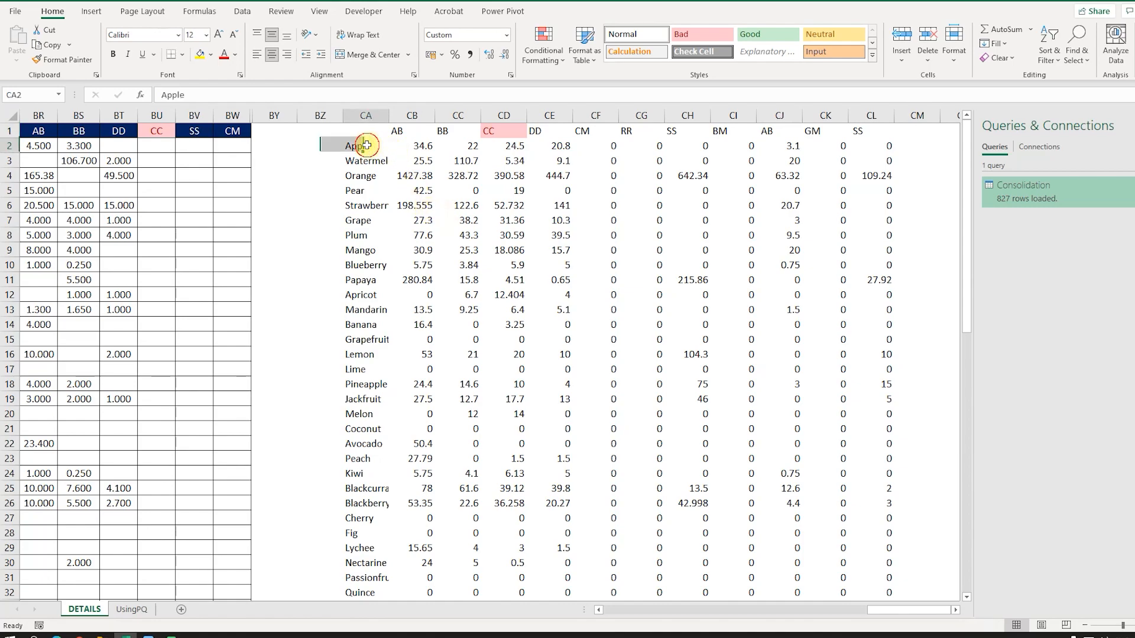
click(509, 146)
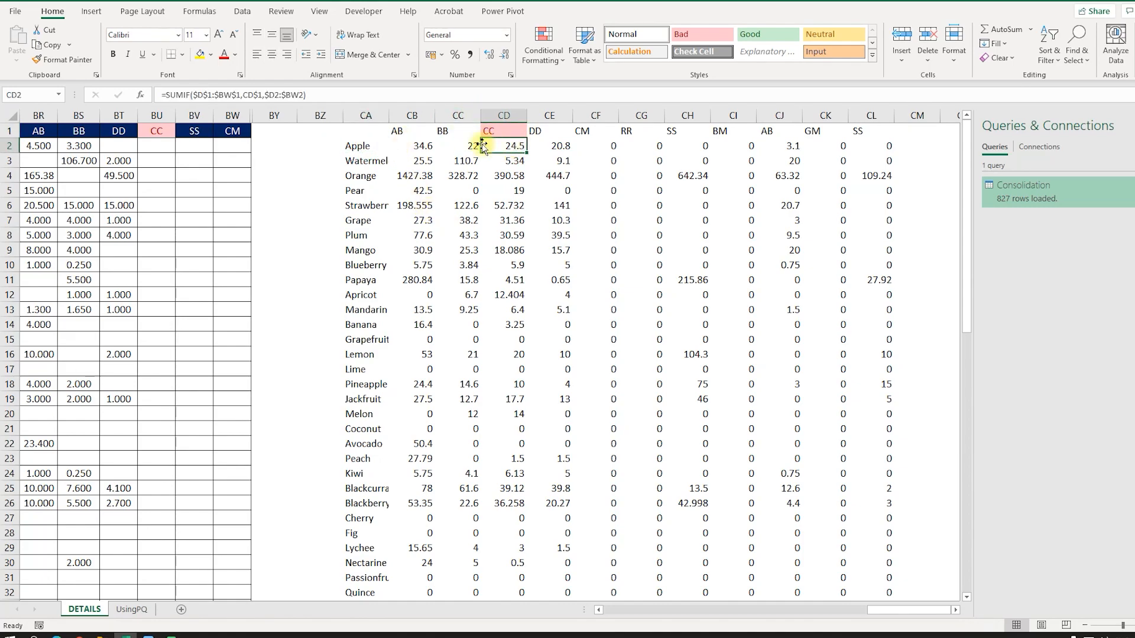
drag(369, 131, 887, 384)
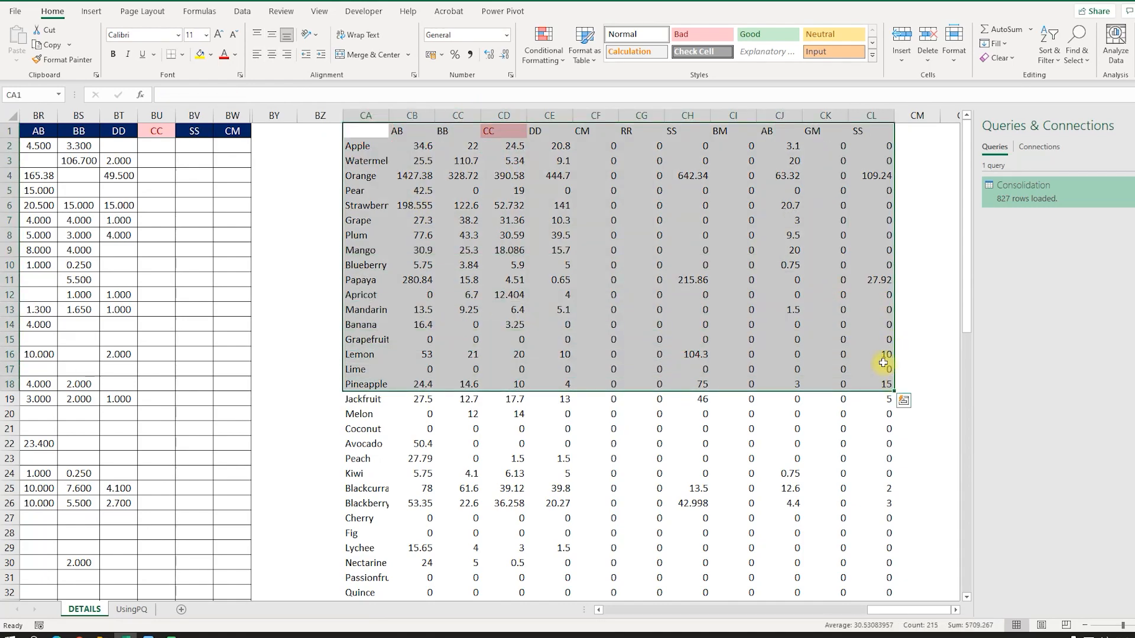
click(883, 364)
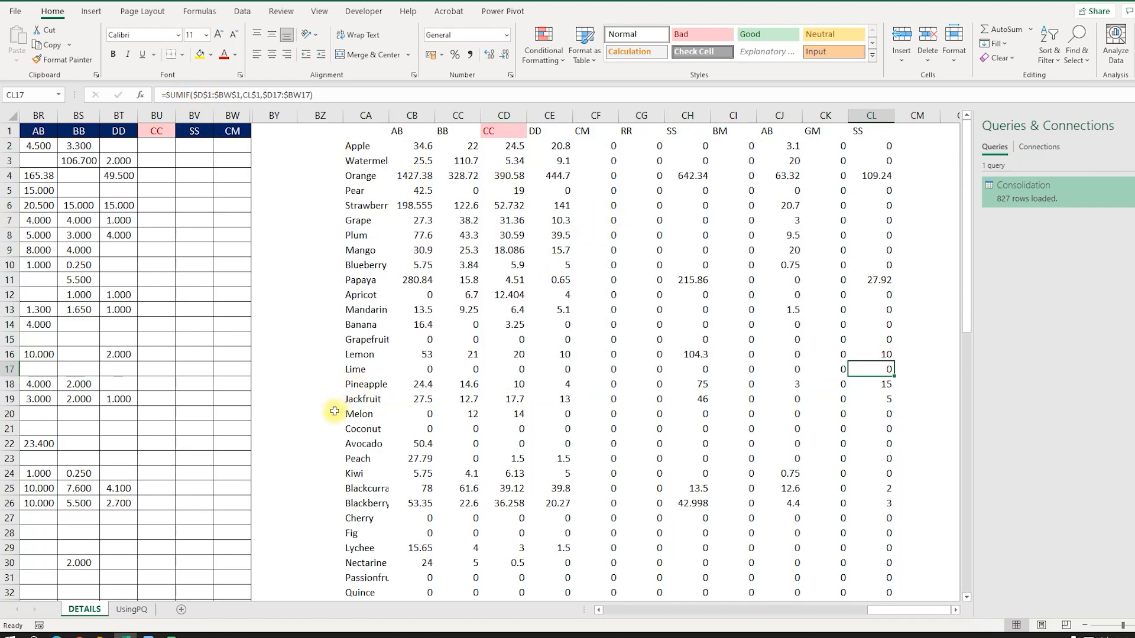
Step: Return to the UsingPQ sheet and review the source table's AB7 header against the Apple row of the PivotTable
click(131, 609)
click(591, 282)
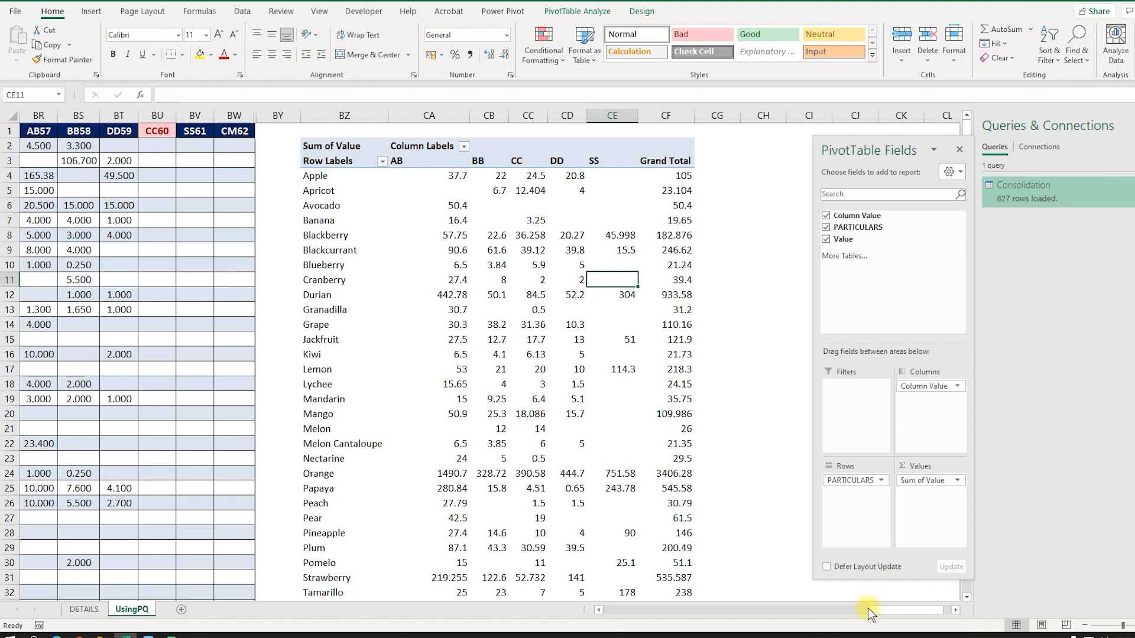
drag(871, 610, 545, 610)
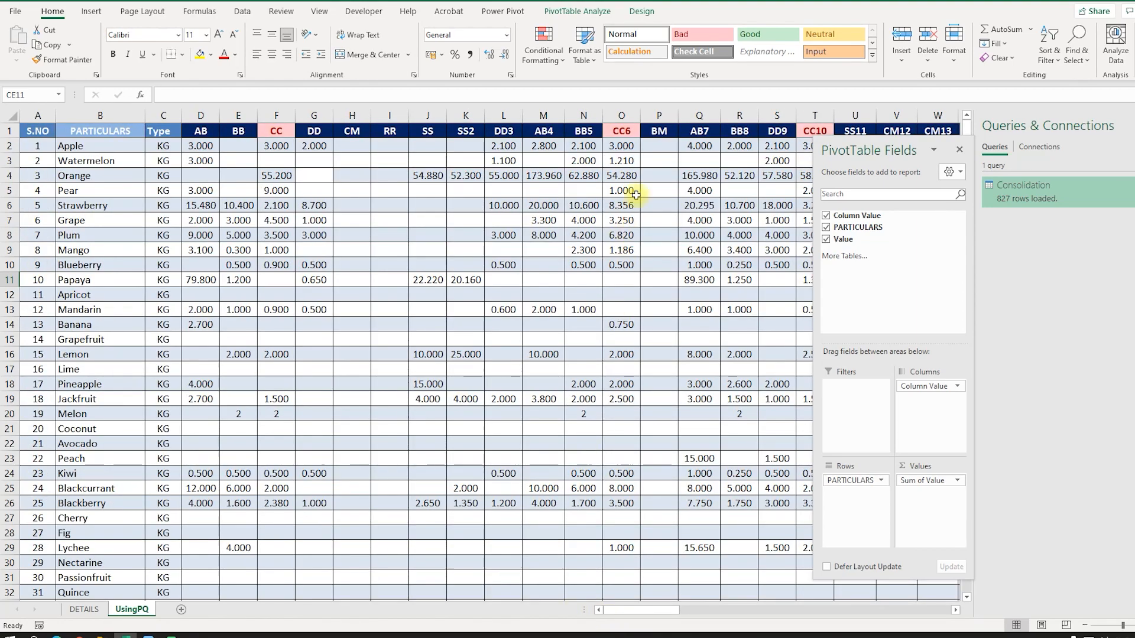
click(706, 134)
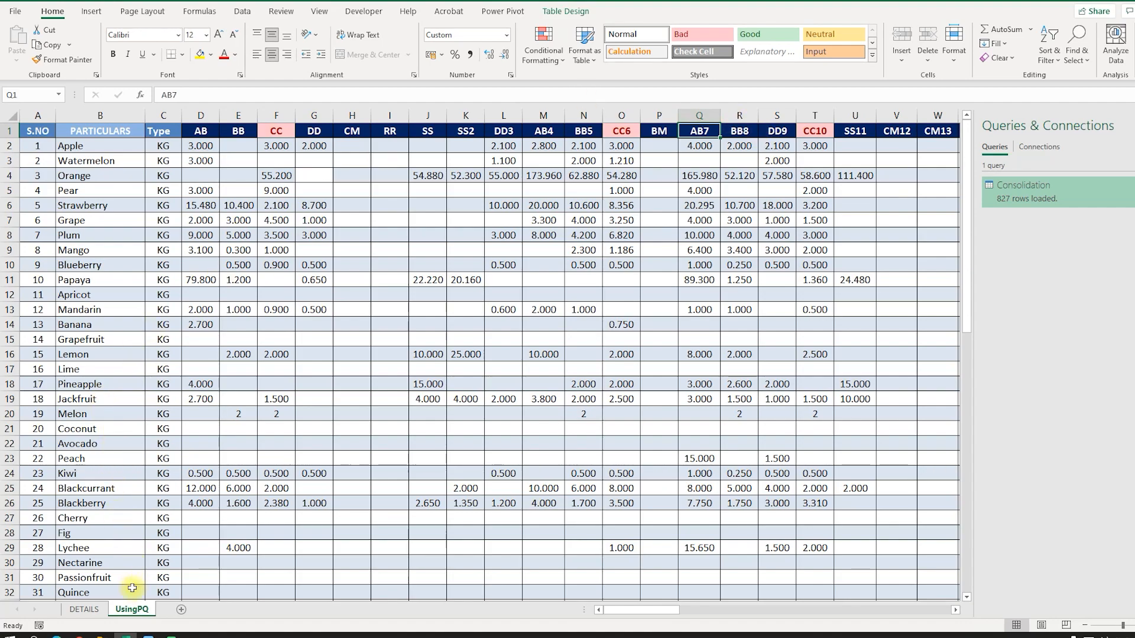
scroll(821, 615, right, 15)
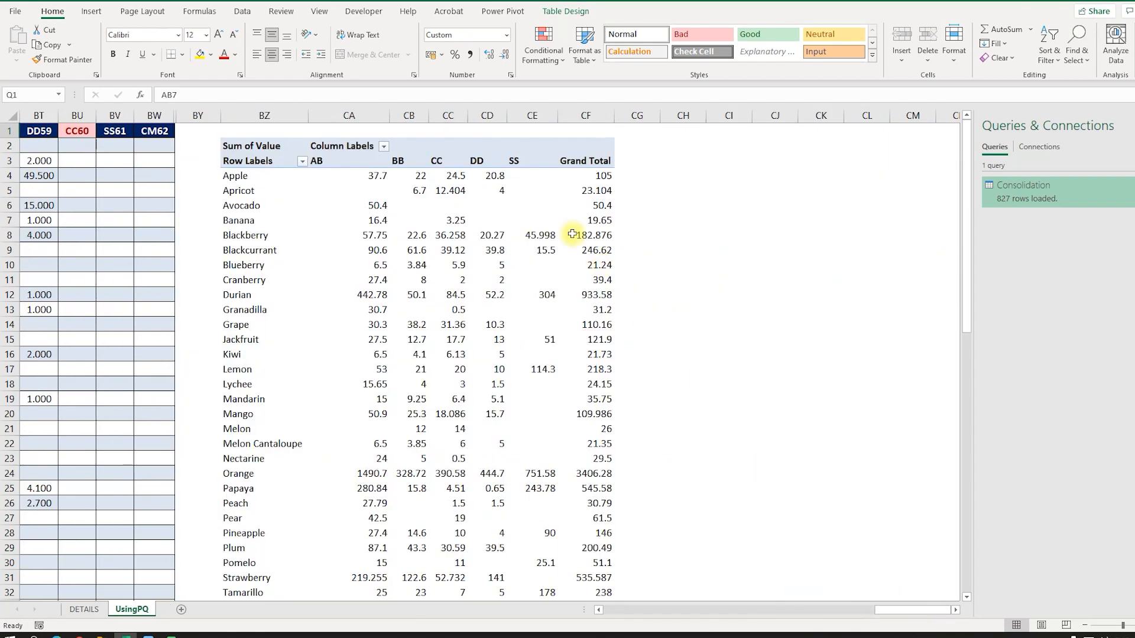
click(550, 179)
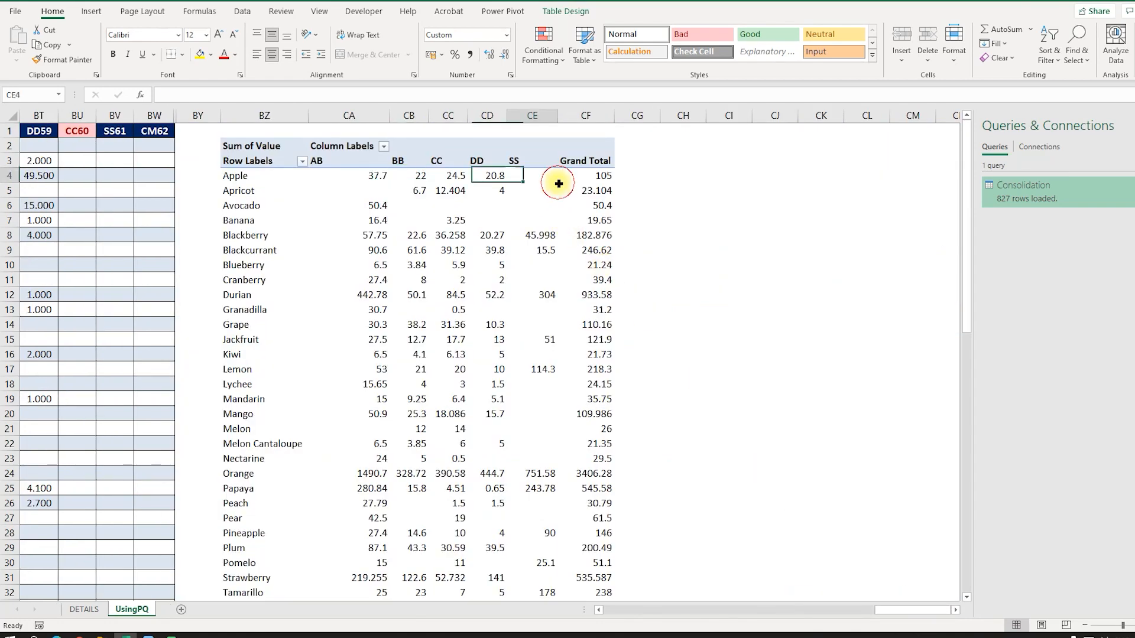